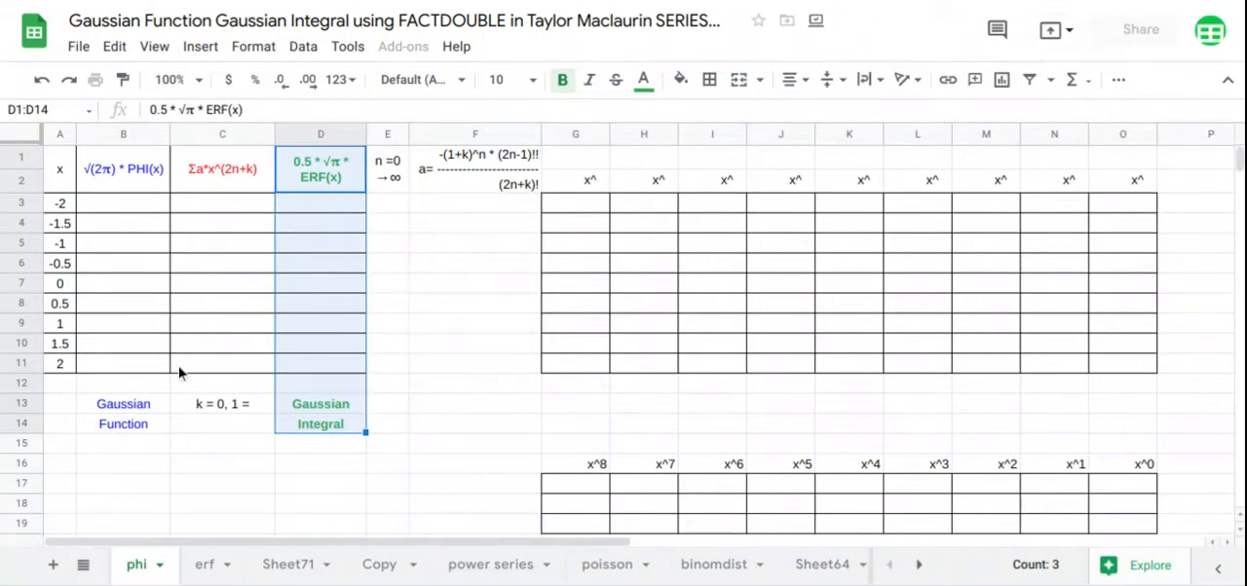
Fill the PHI column from B3 with an array formula applying PHI to the x values in A3:A11
left_click(143, 212)
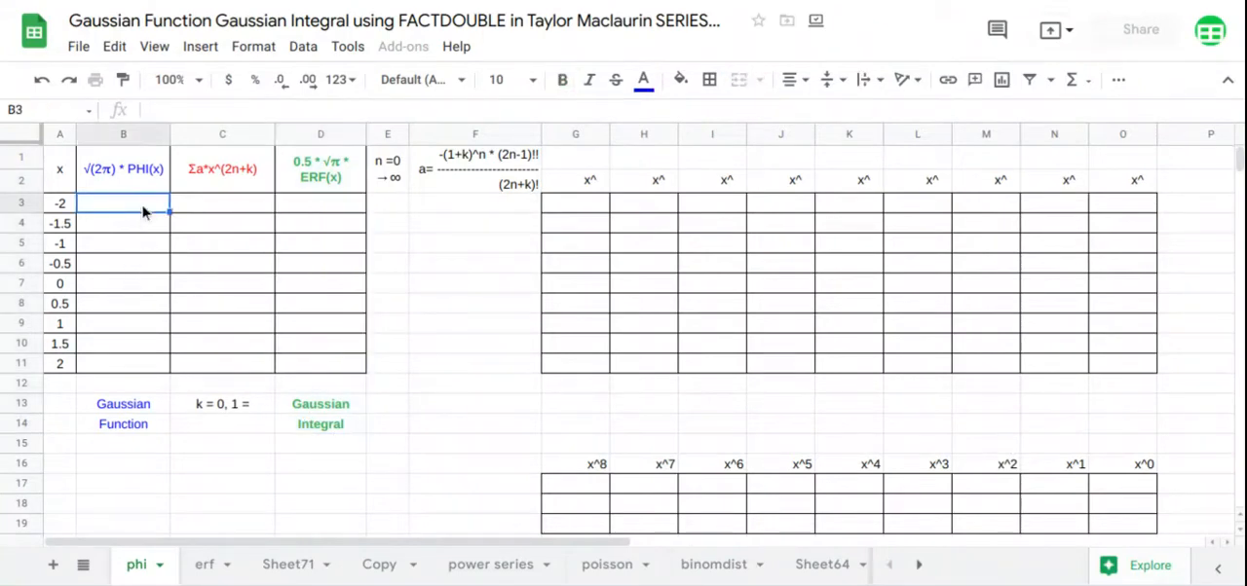
type("=ph")
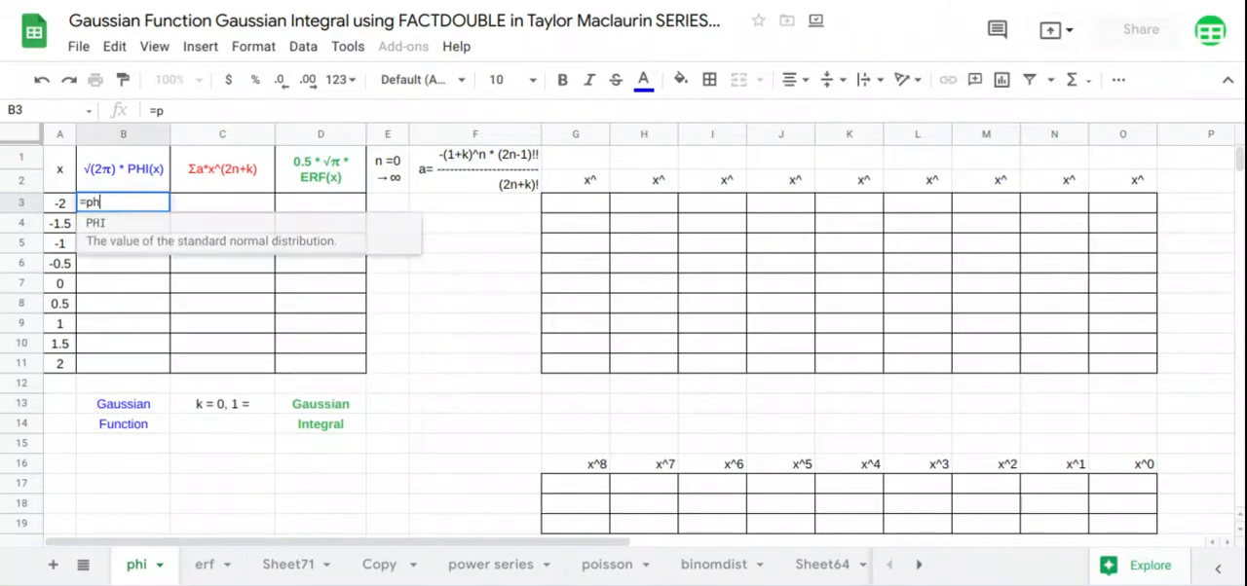
key("Tab")
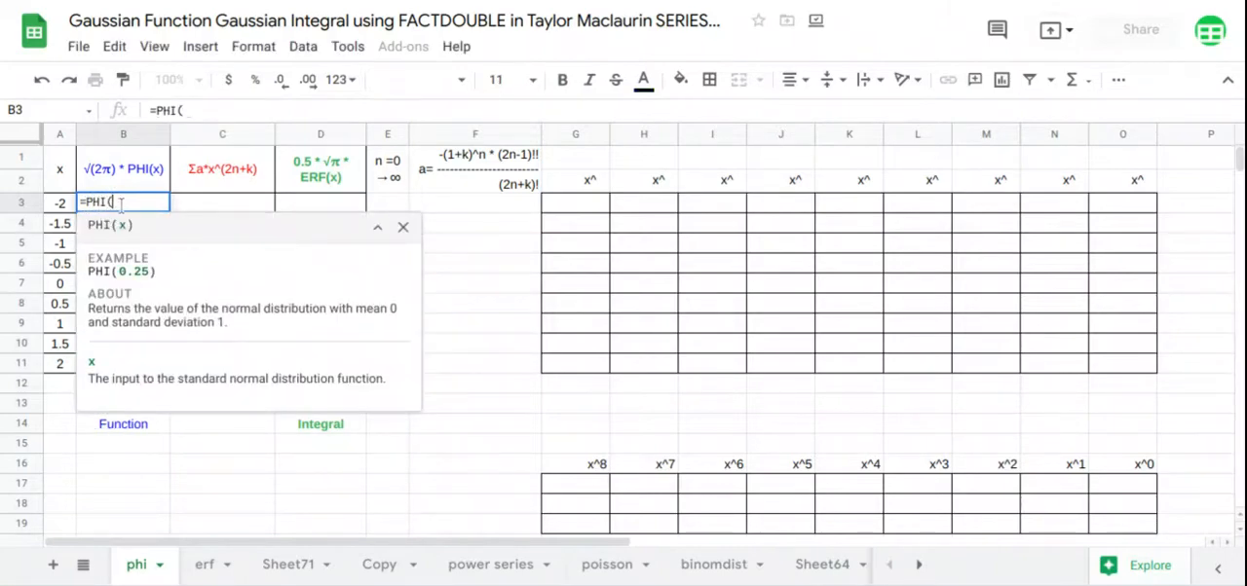
key("BackSpace")
key("BackSpace")
key("BackSpace")
key("BackSpace")
type("arr")
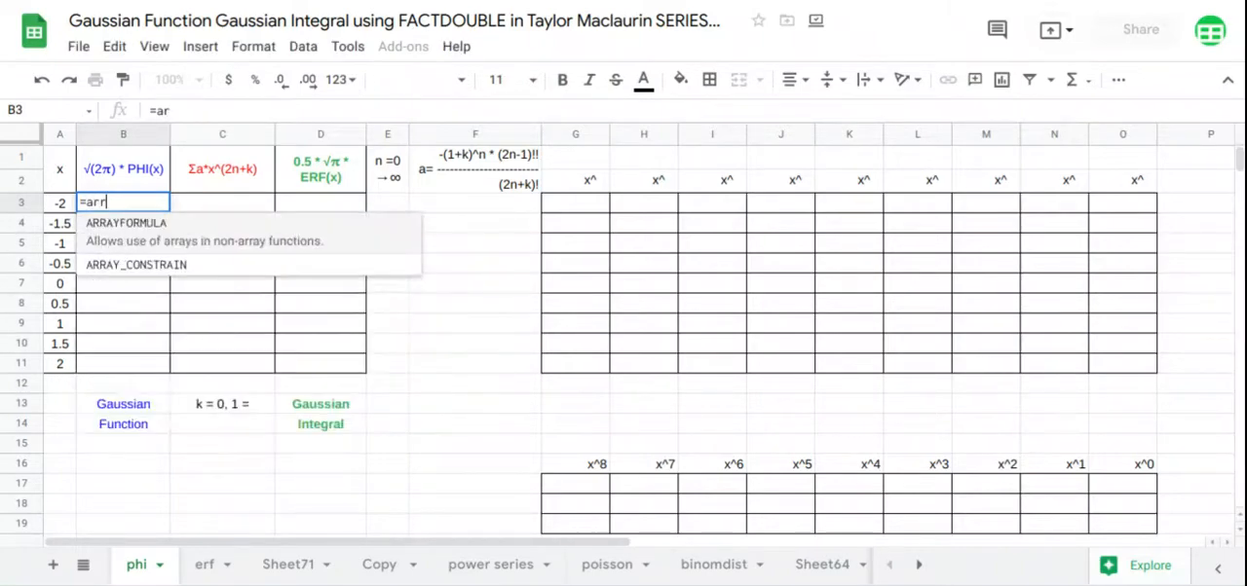
key("Tab")
type("ph")
key("Tab")
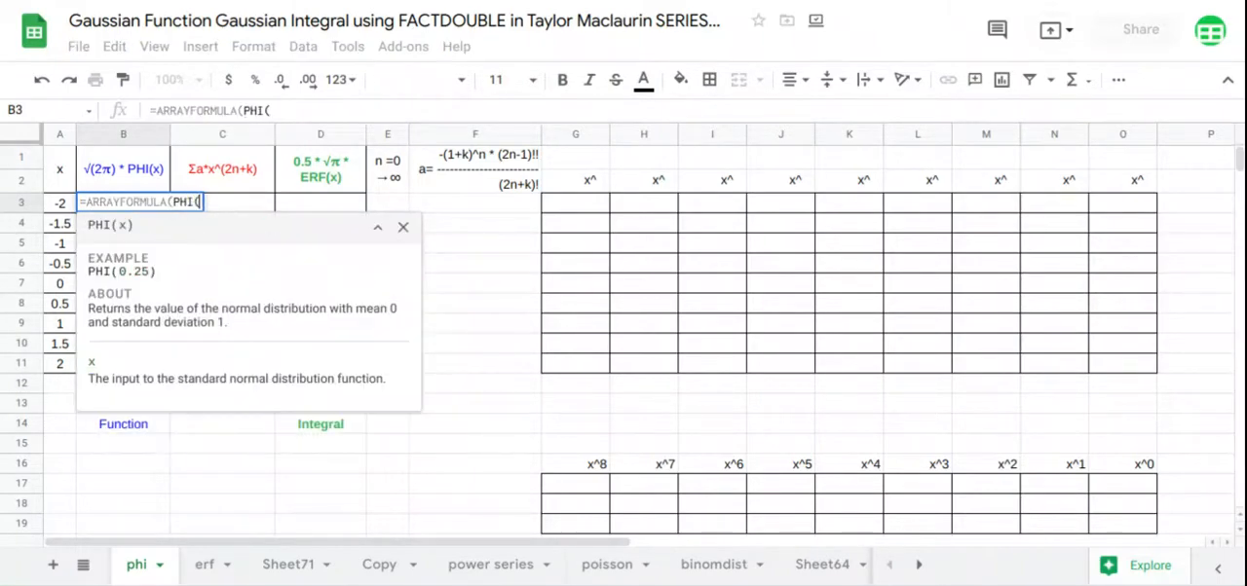
left_click_drag(61, 208, 73, 368)
key("Return")
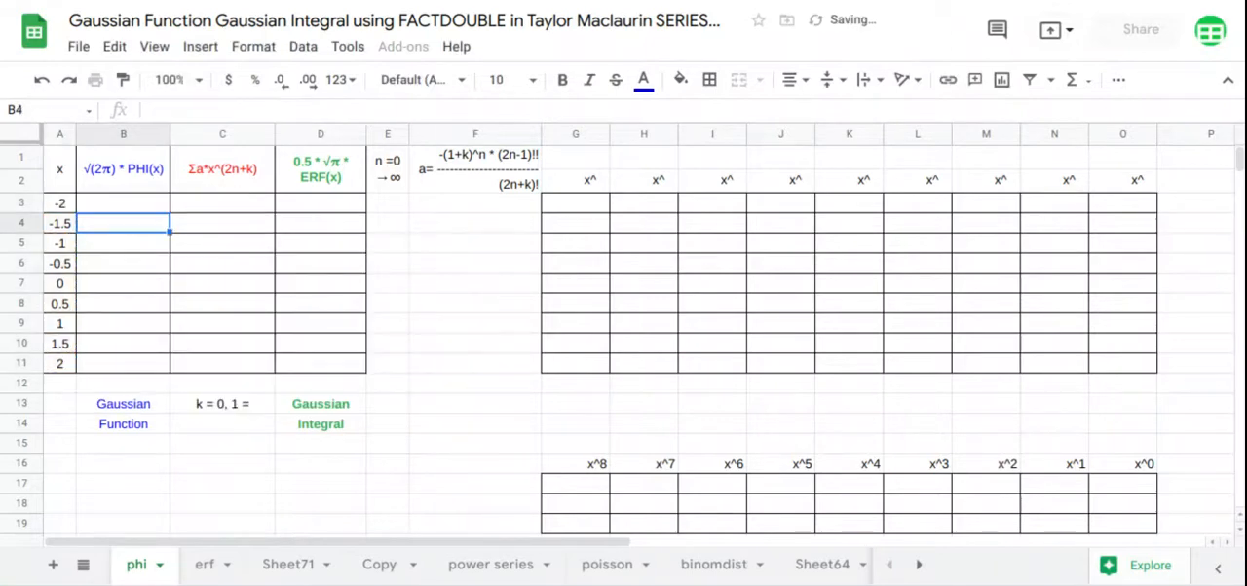
Fill the ERF column from D3 with an array formula applying ERF to the x values in A3:A11
left_click(312, 209)
type("=arr")
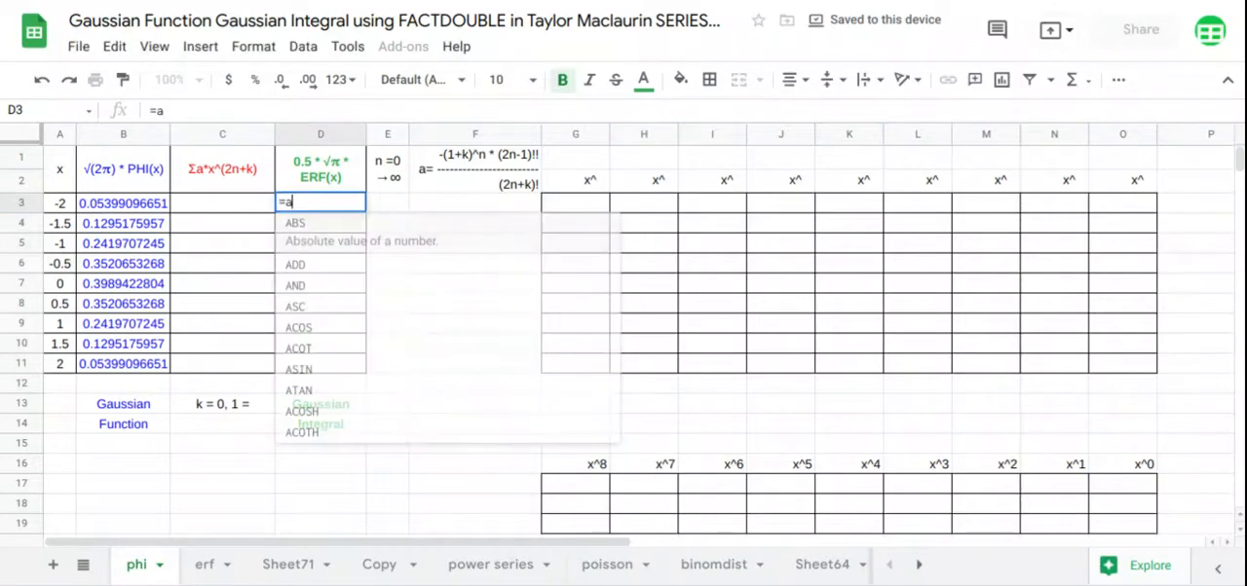
key("Tab")
type("erf")
key("Tab")
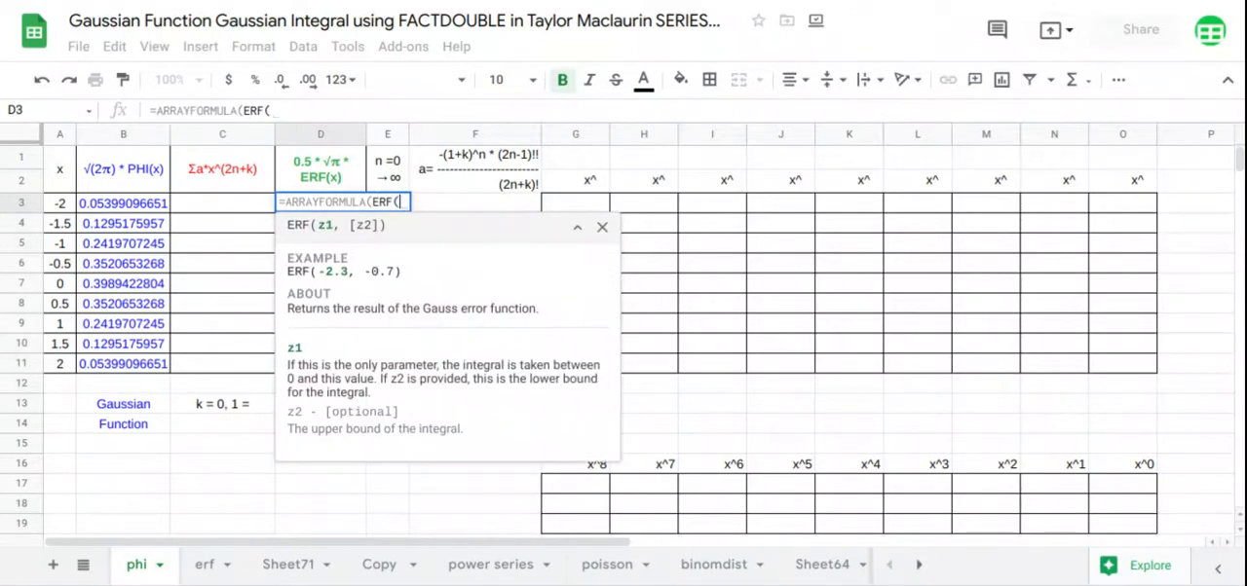
left_click_drag(72, 212, 72, 366)
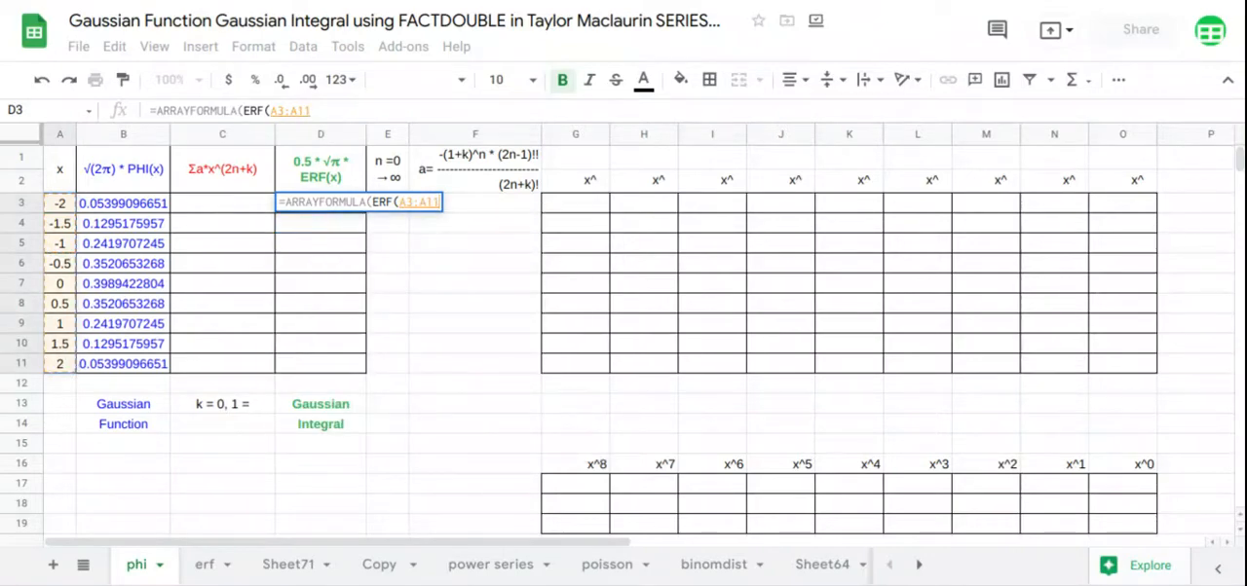
key("Return")
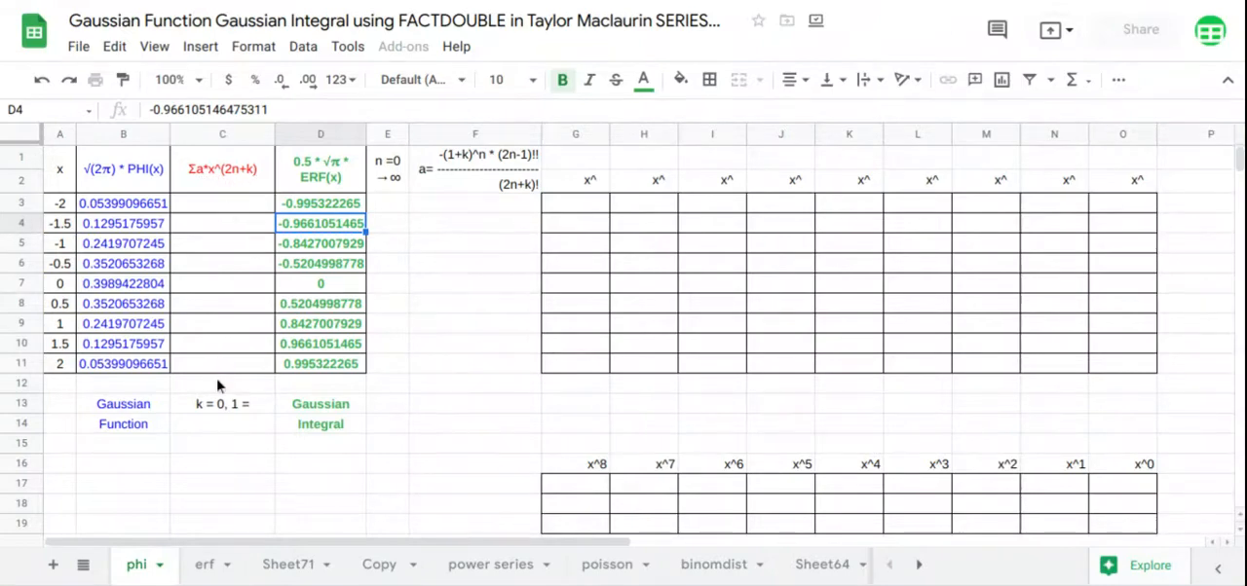
Add a dropdown to C14 through data validation with the list items 0 and 1, and choose 0 for k
left_click(226, 425)
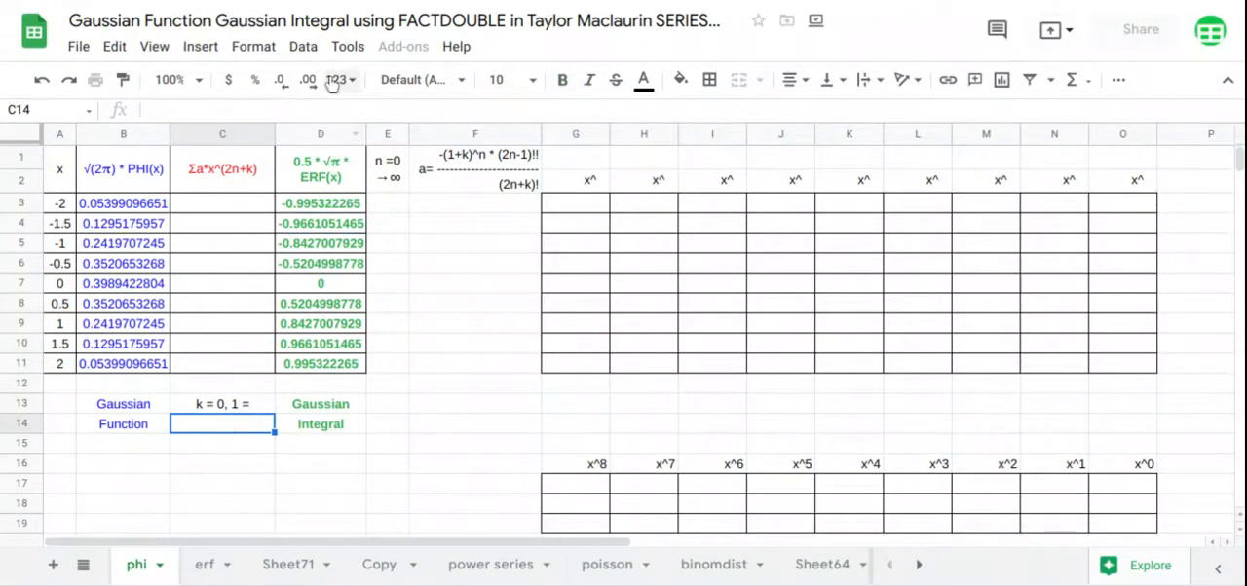
left_click(303, 46)
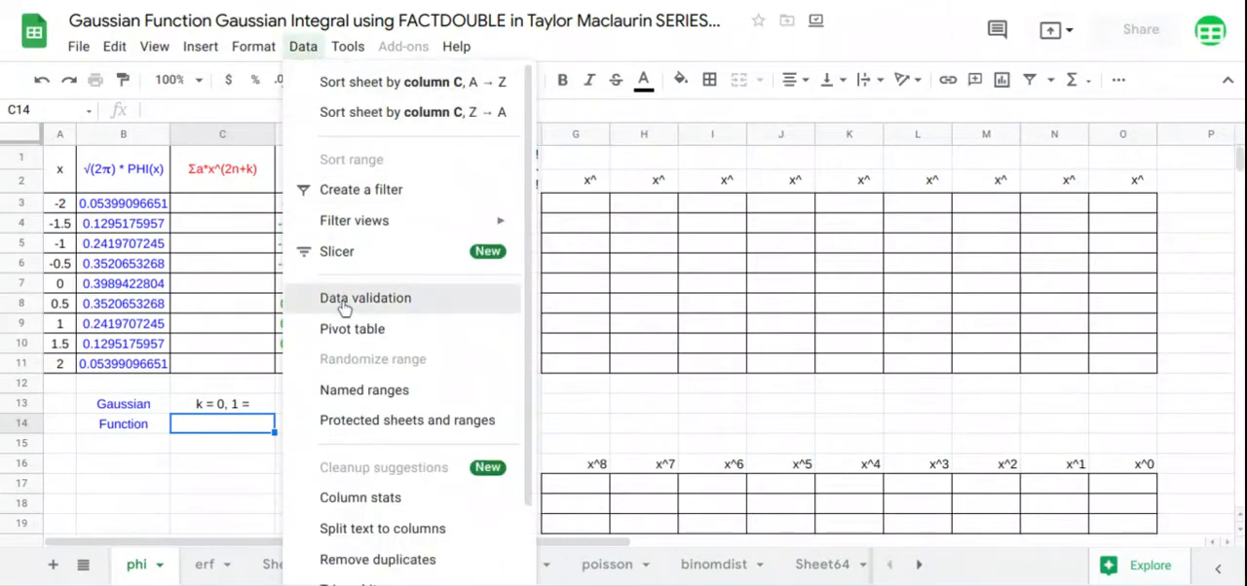
left_click(343, 304)
left_click(482, 249)
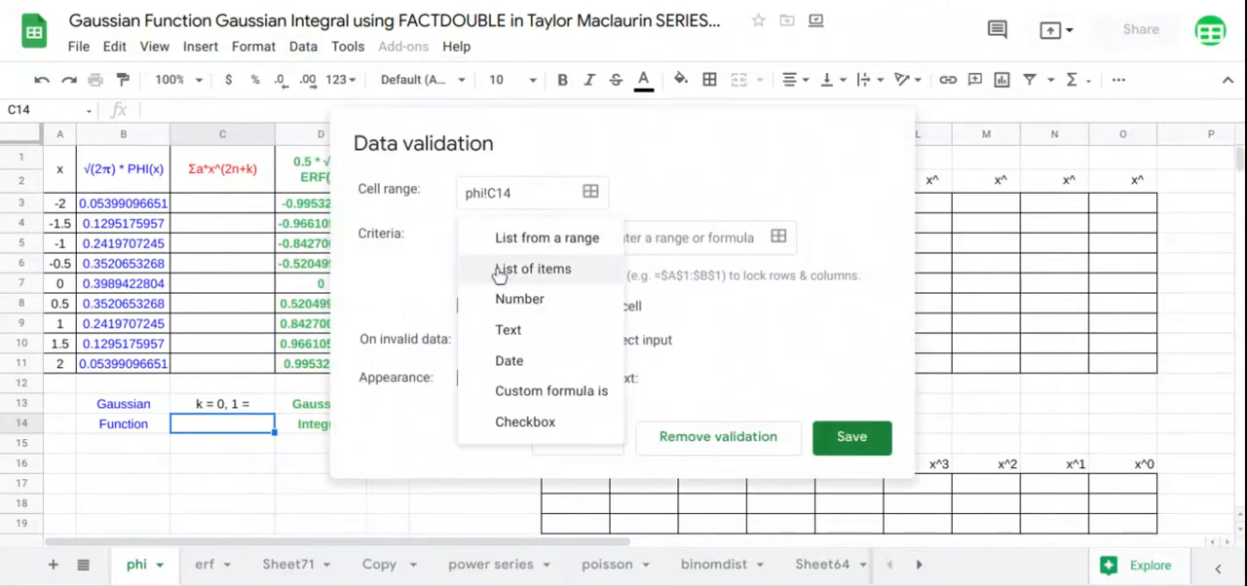
left_click(501, 271)
left_click(631, 246)
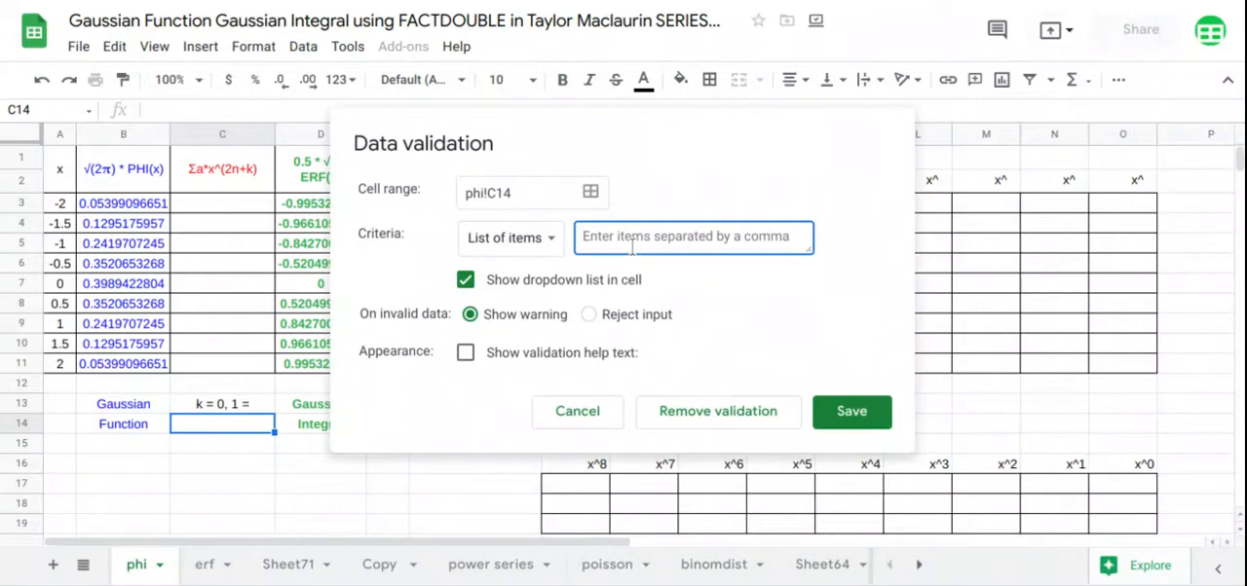
type("0,1")
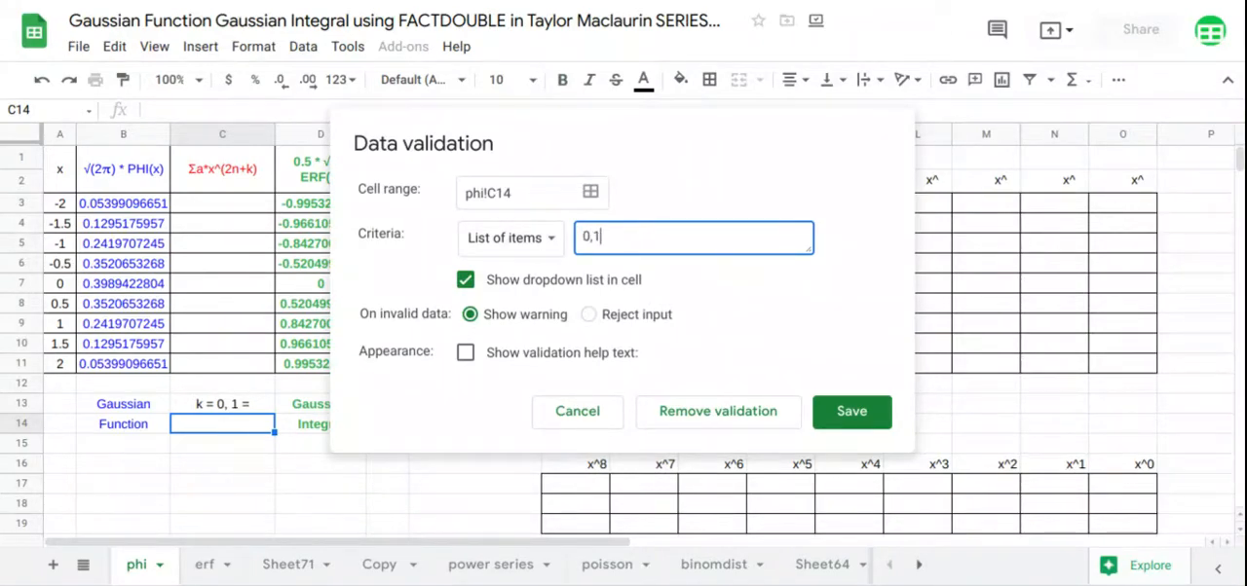
left_click(855, 411)
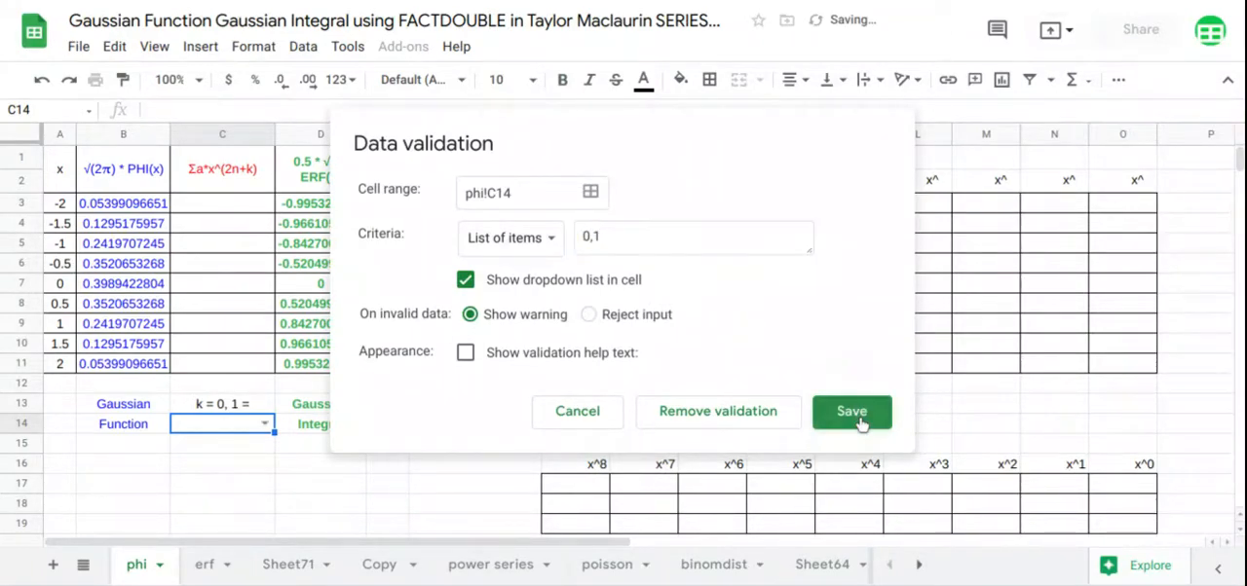
left_click(265, 423)
left_click(242, 399)
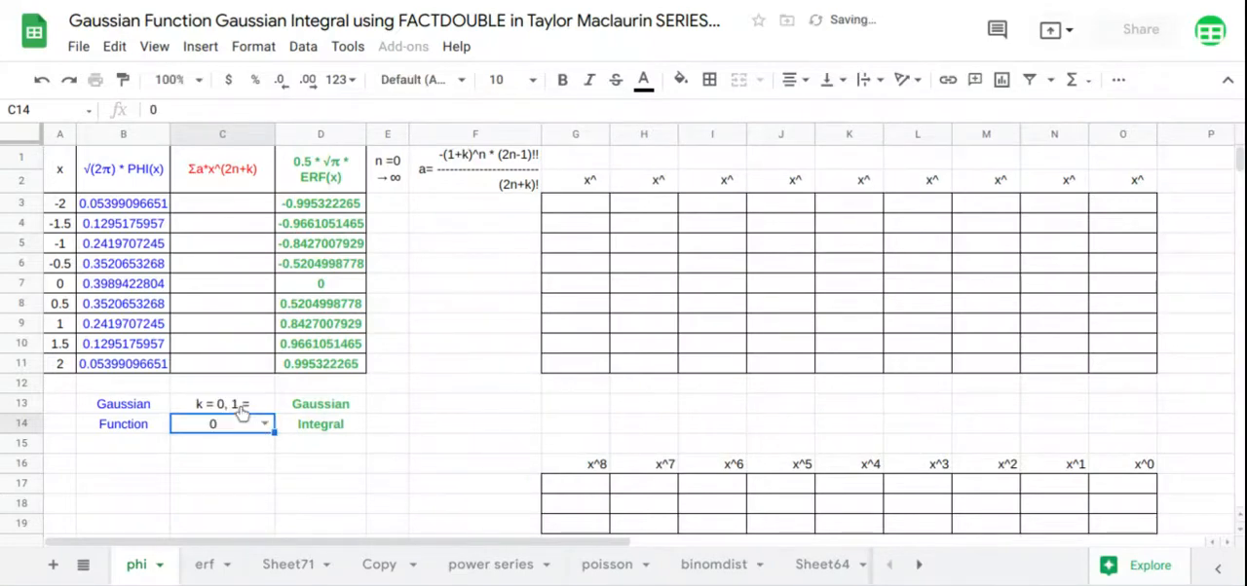
Enter 0 in E3 as the starting value of the n series
left_click(258, 210)
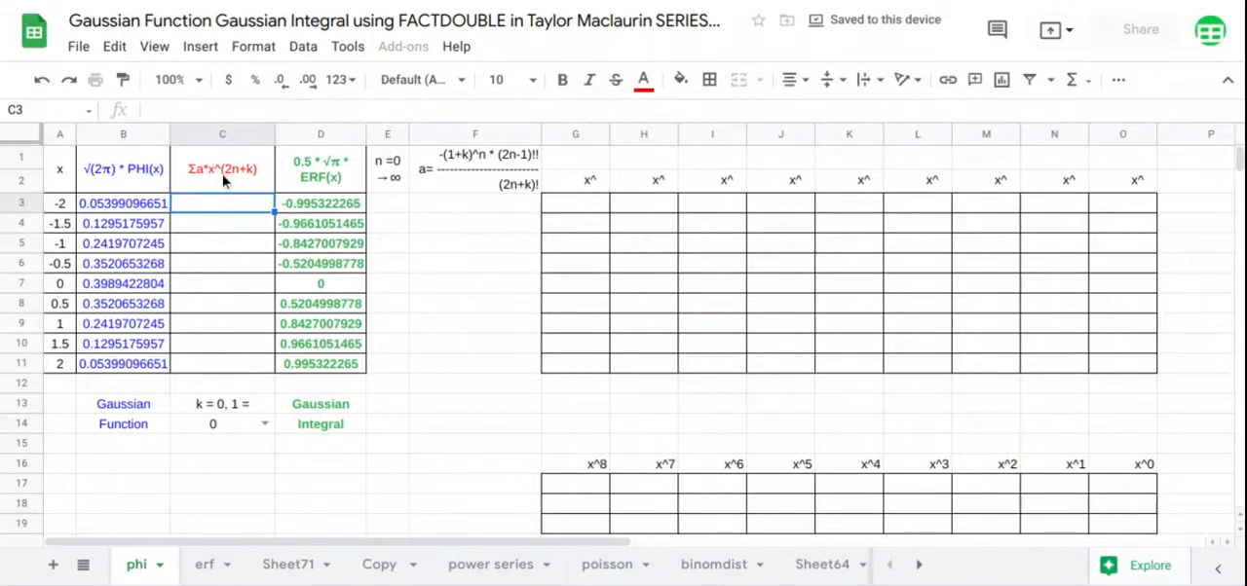
left_click(399, 210)
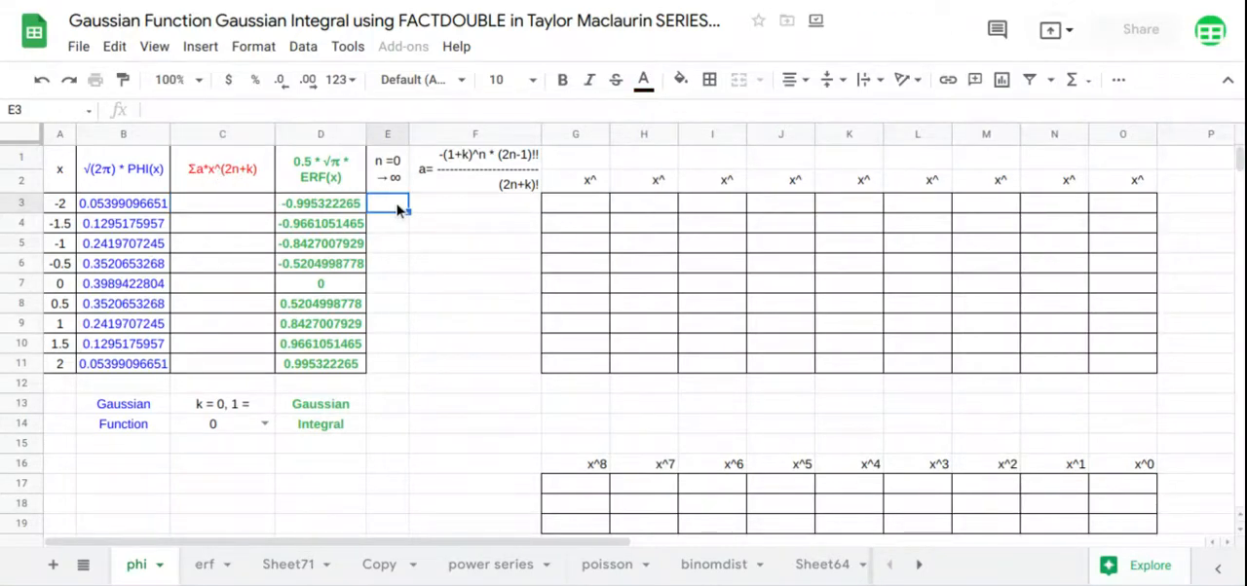
type("0")
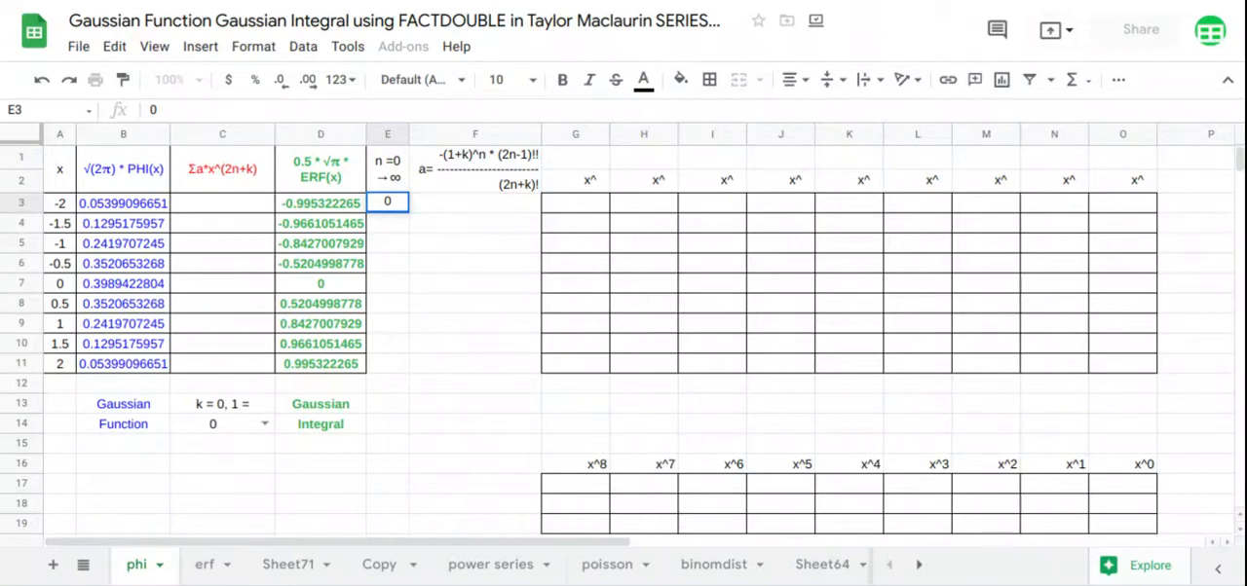
key("Return")
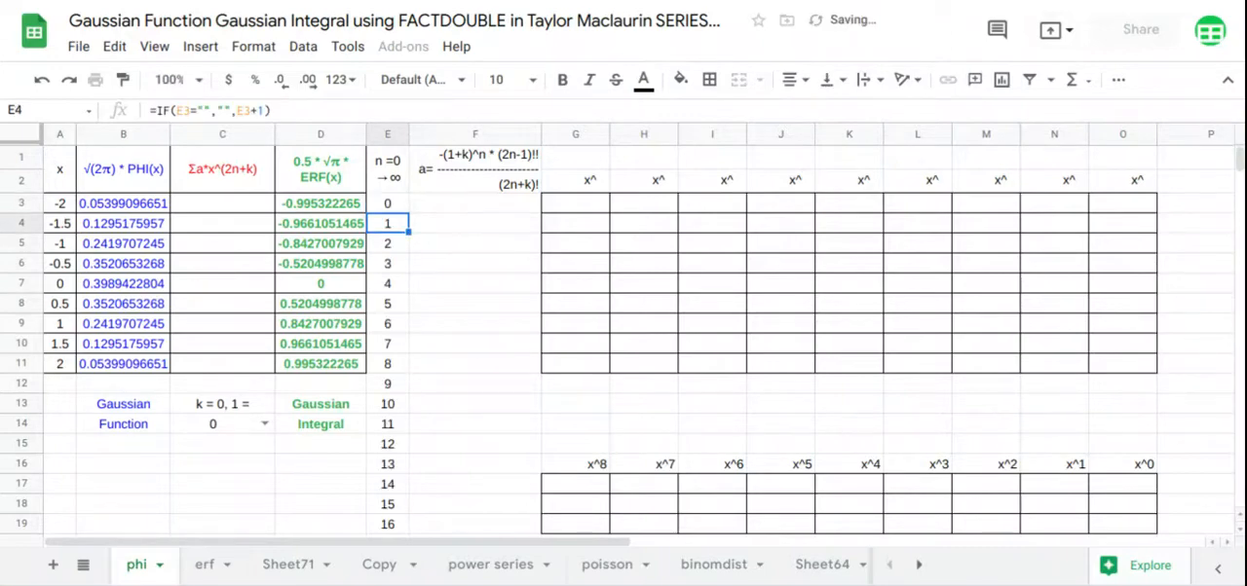
Begin the coefficient formula in F3 as an array formula with the term -(1+C14)^E3:E19
left_click(484, 204)
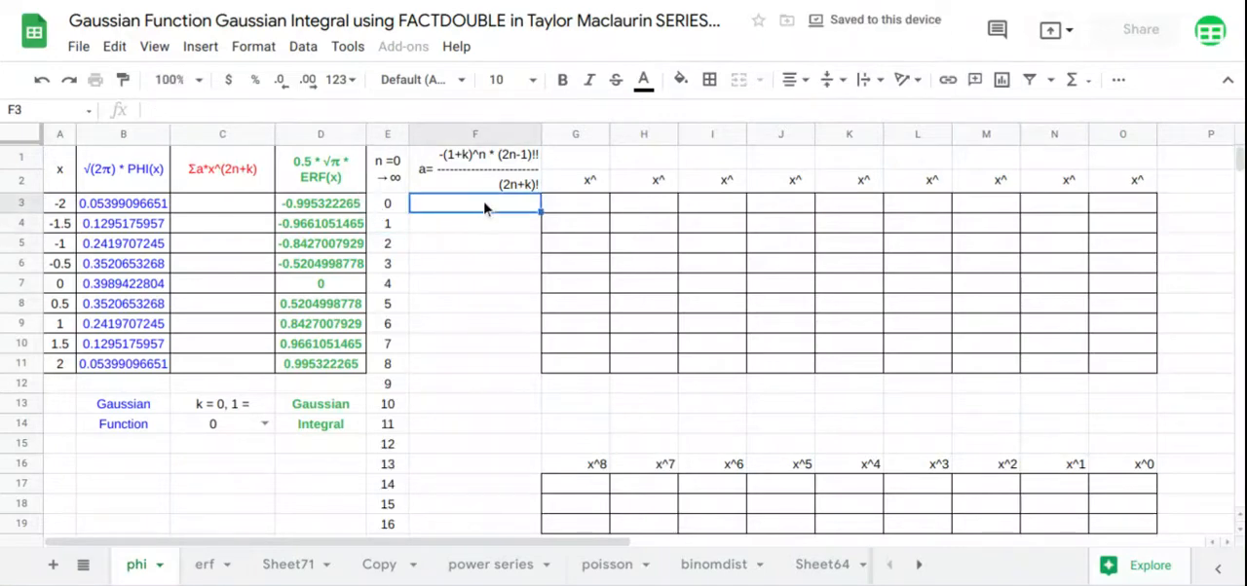
type("=")
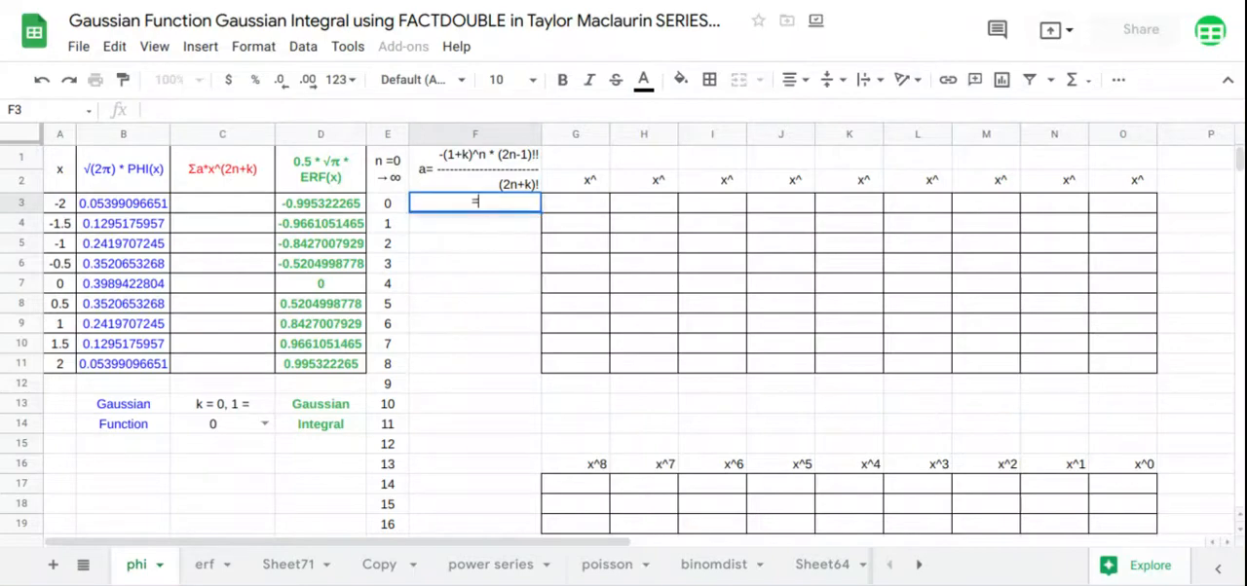
type("ARRAYFORMULA(")
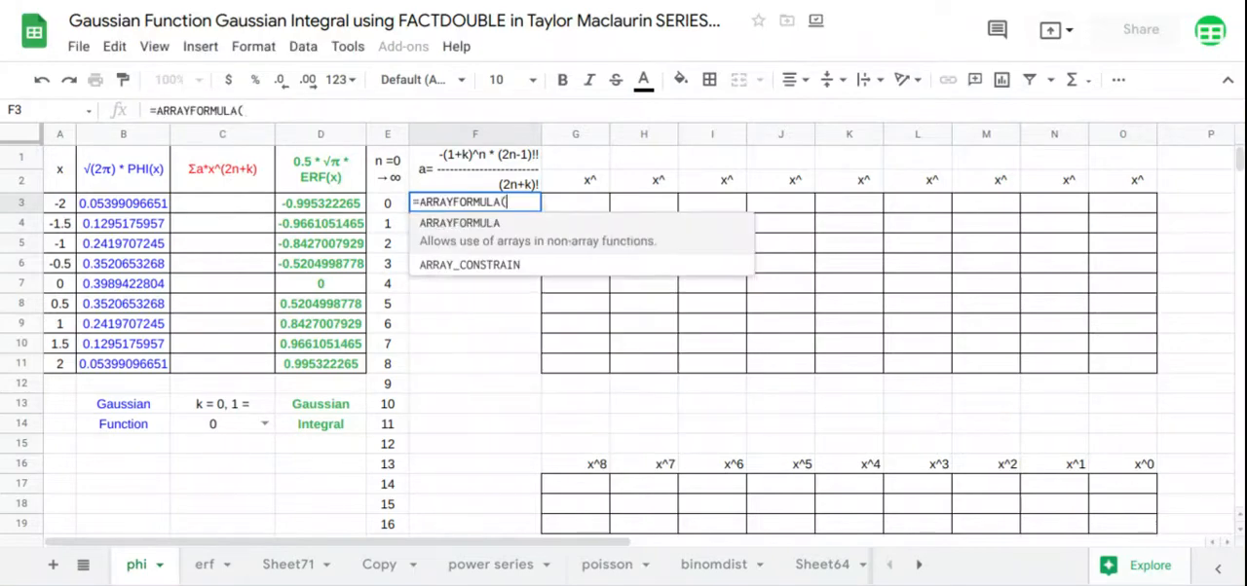
type("-1")
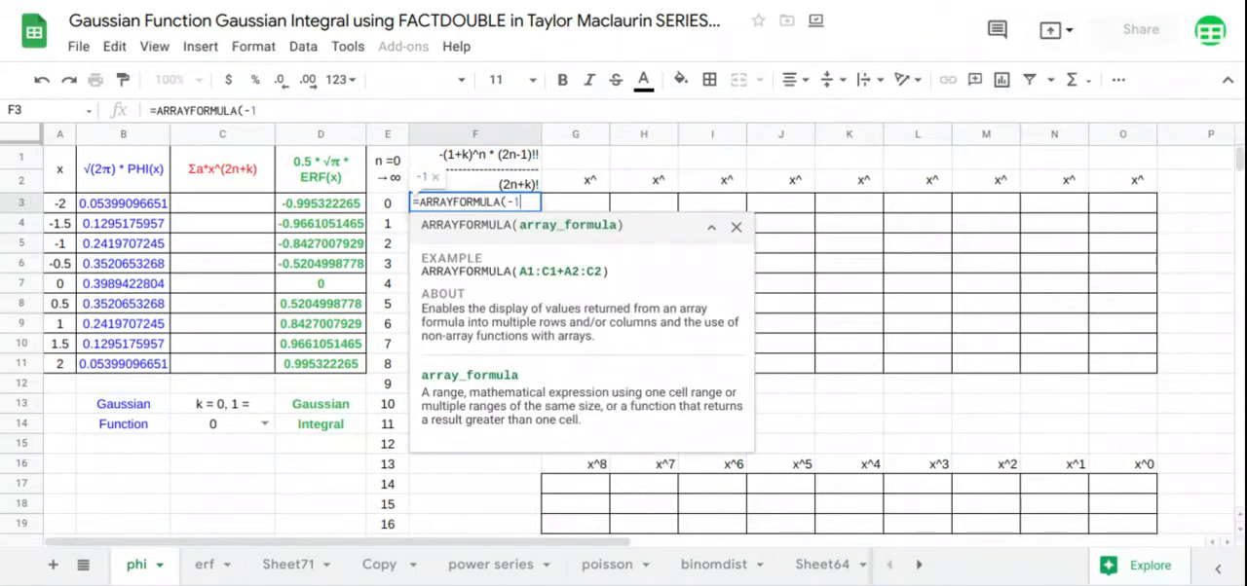
key("BackSpace")
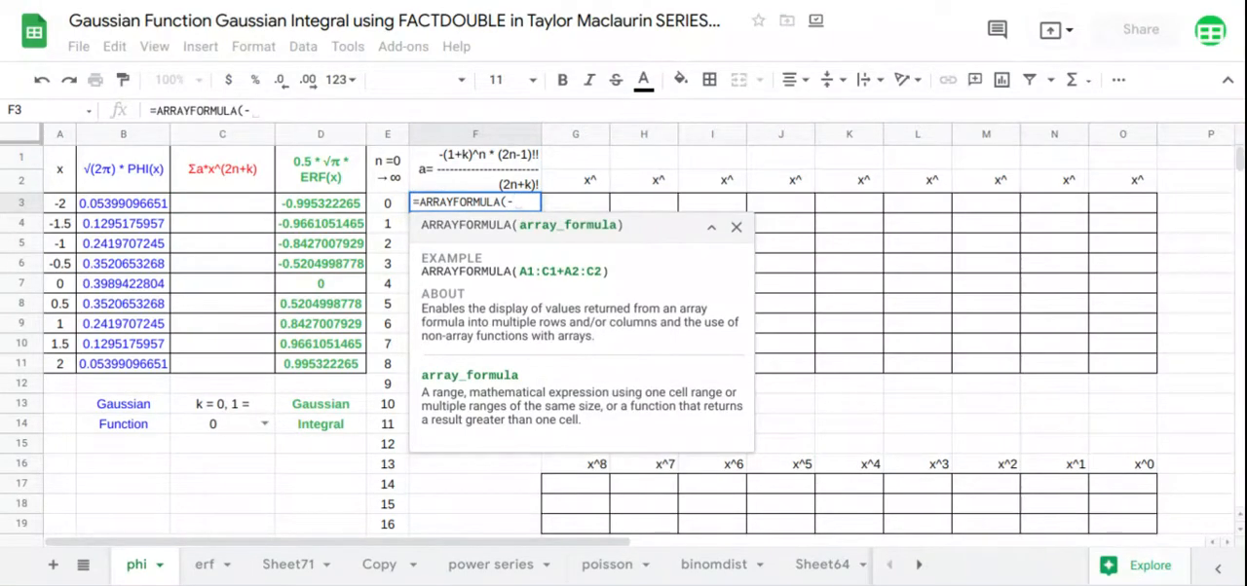
type("(")
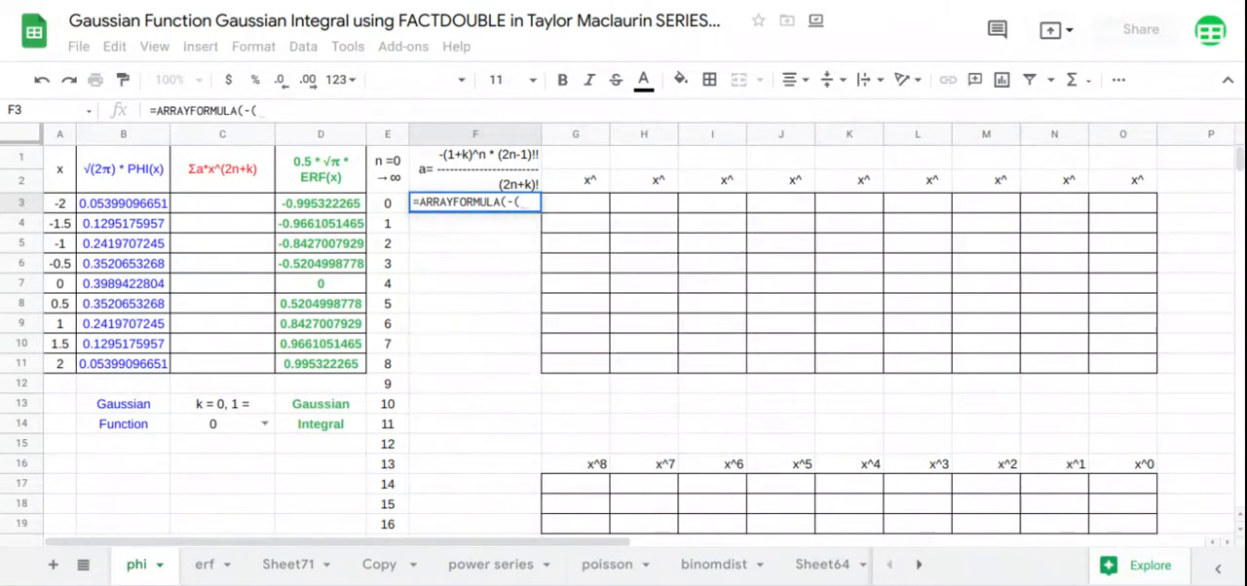
type("1")
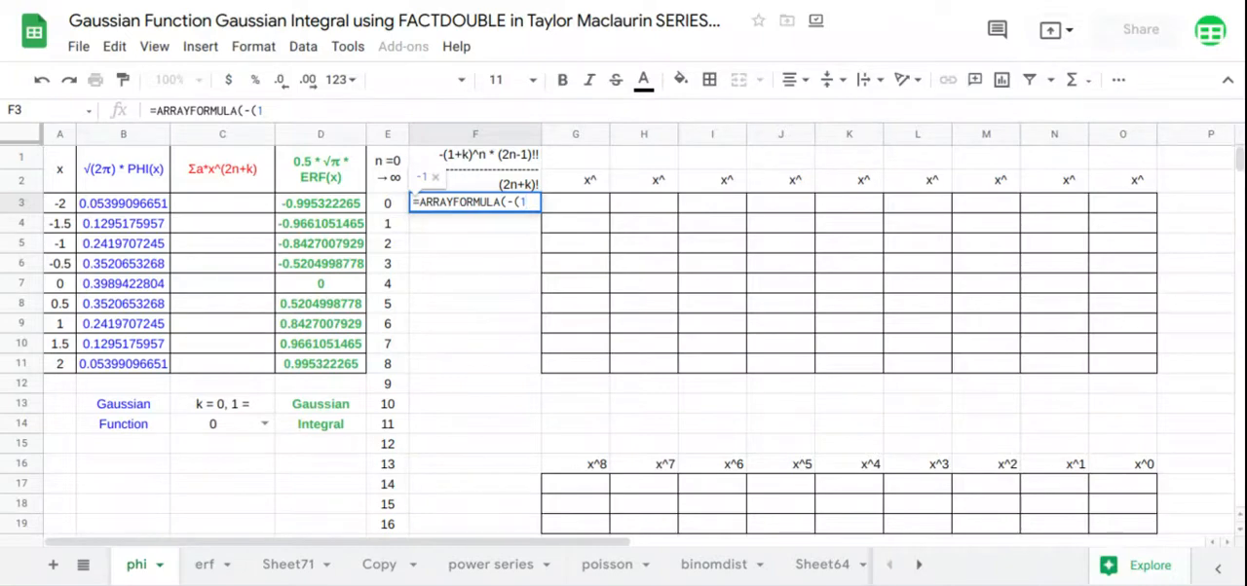
type("+")
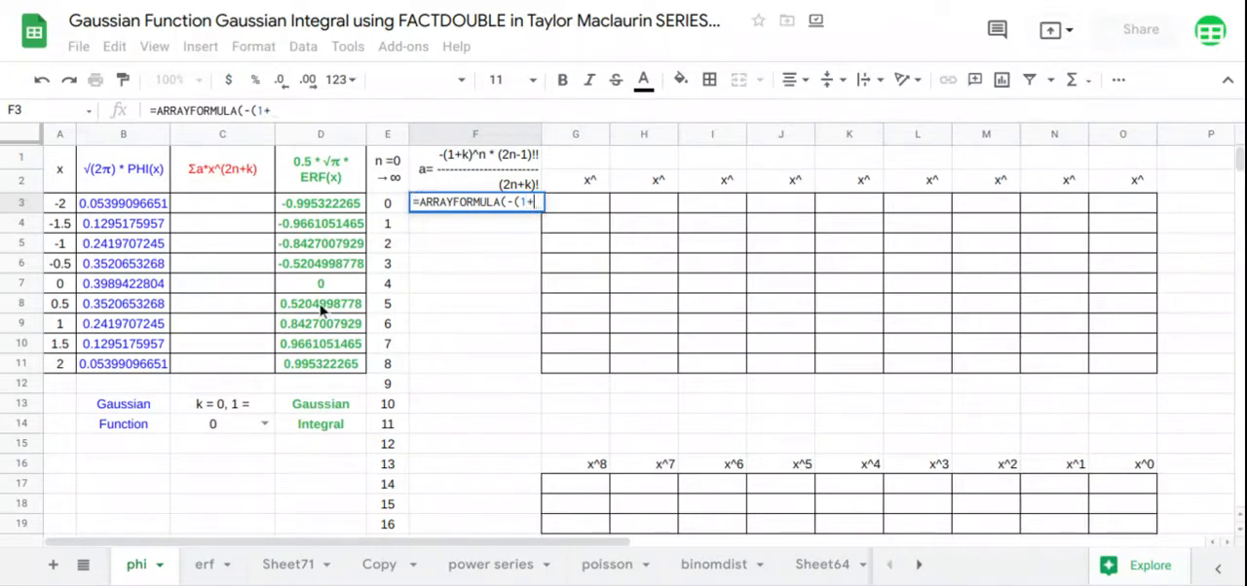
left_click(223, 426)
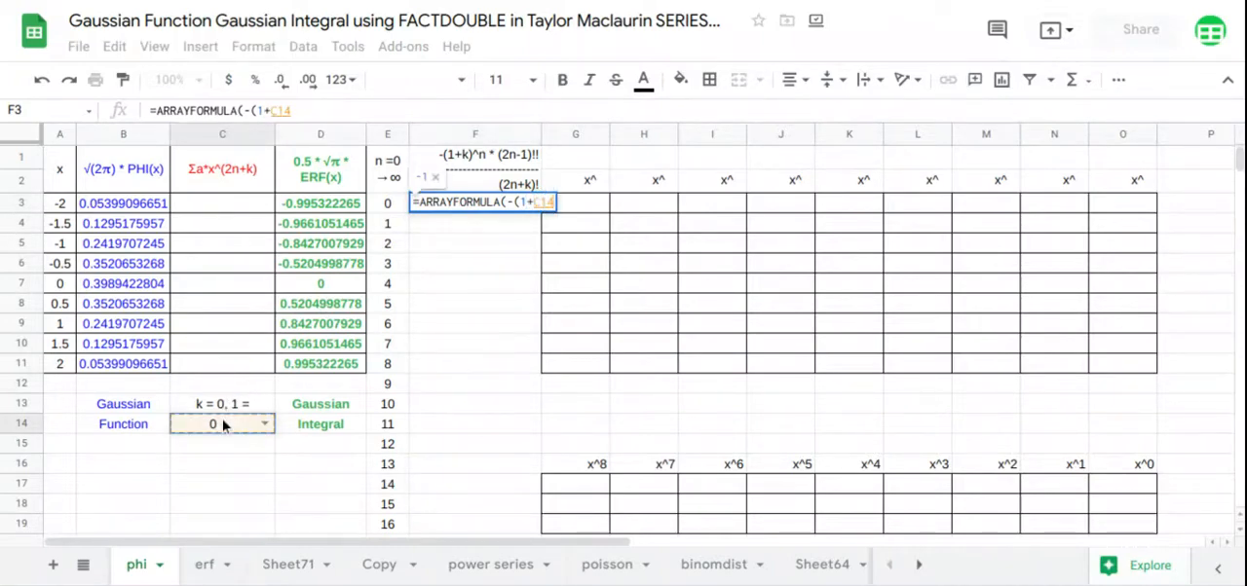
type(")^")
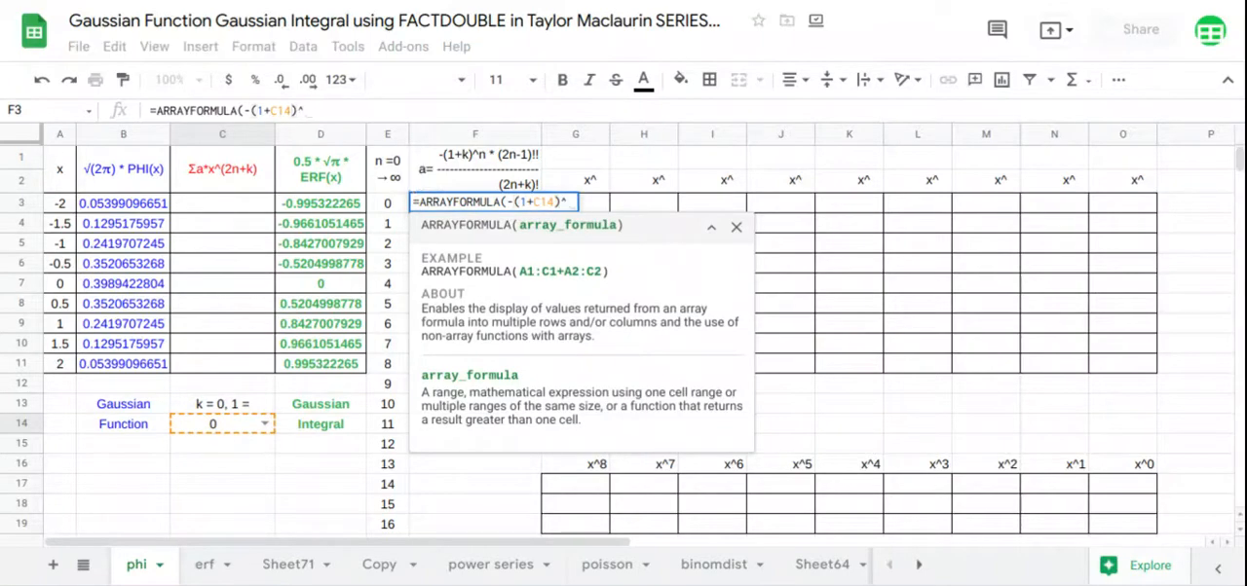
left_click_drag(386, 524, 388, 203)
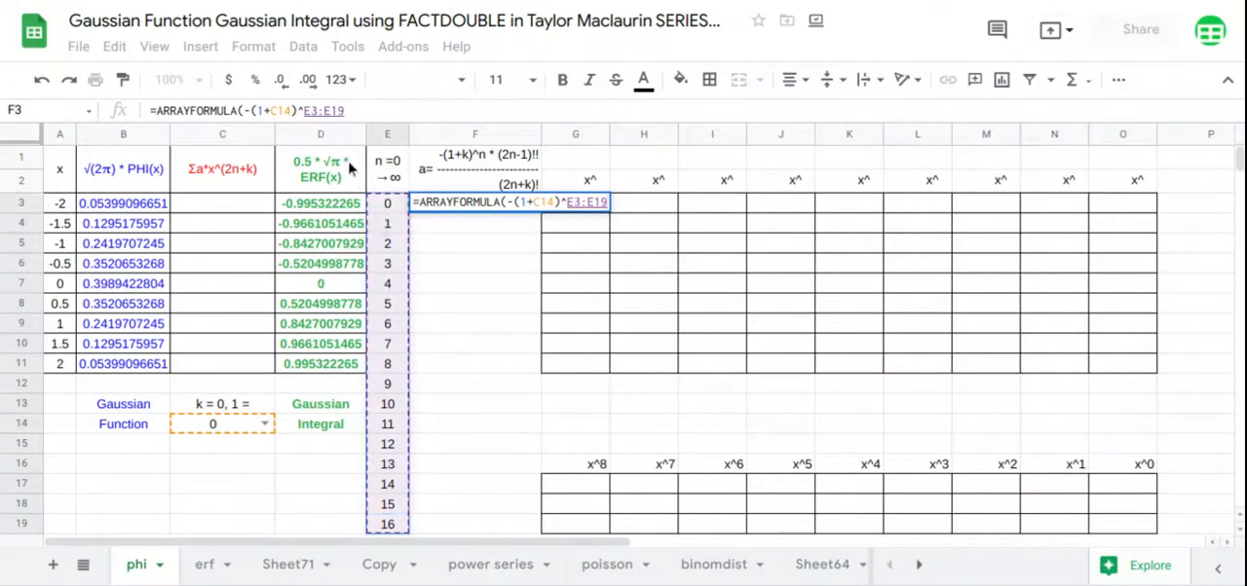
left_click_drag(346, 110, 305, 110)
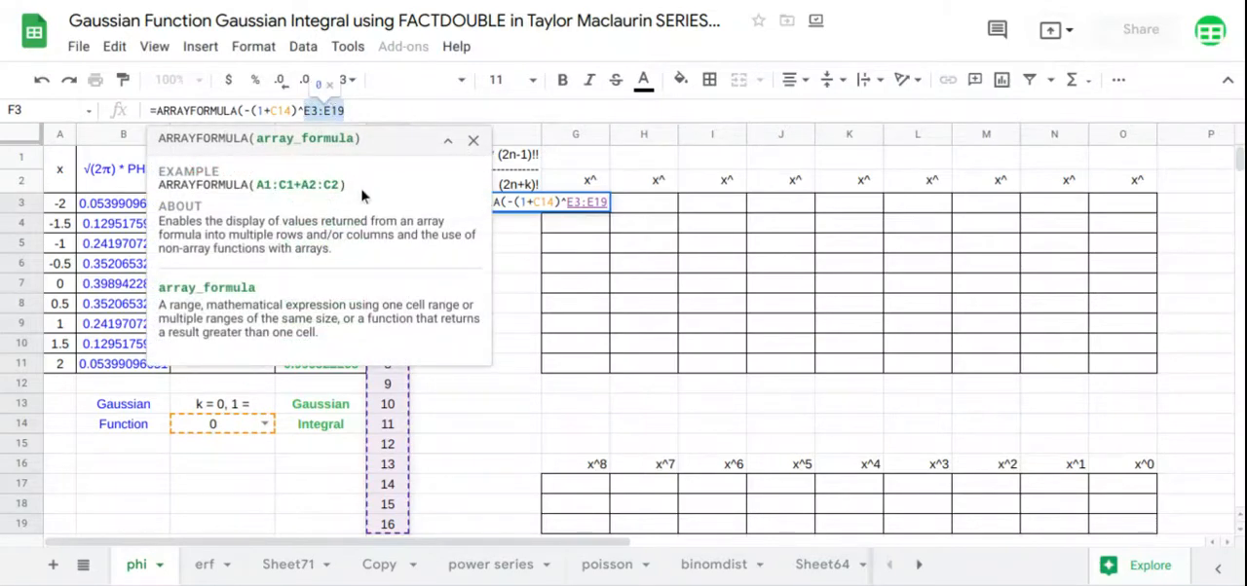
left_click(604, 202)
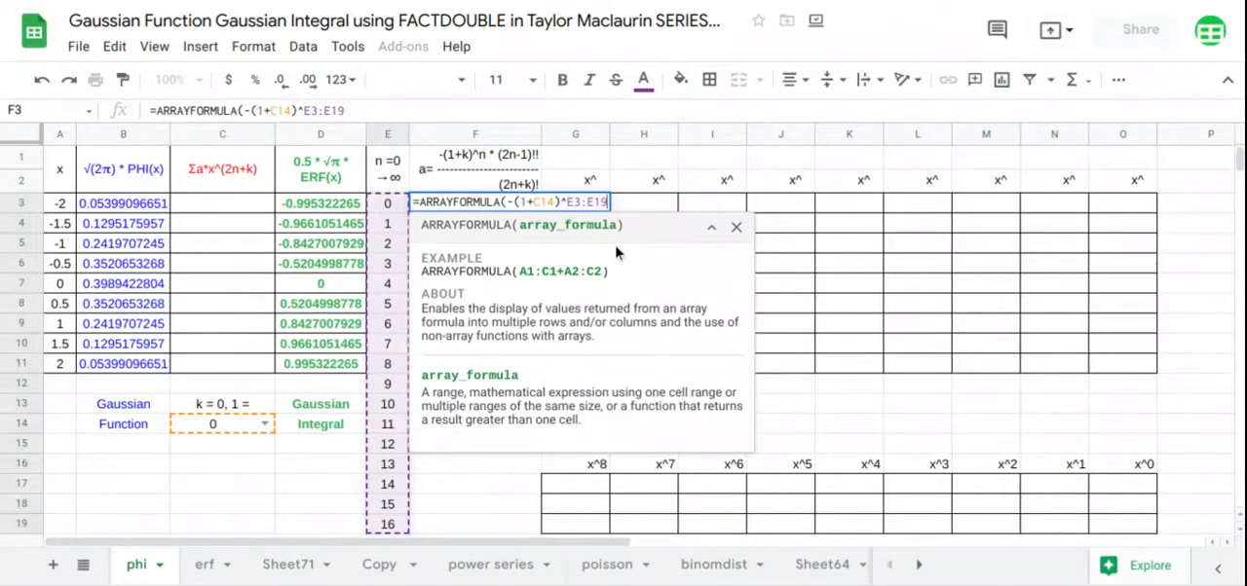
Multiply the coefficient term in F3 by FACTDOUBLE(2*E3:E19-1)
type("*")
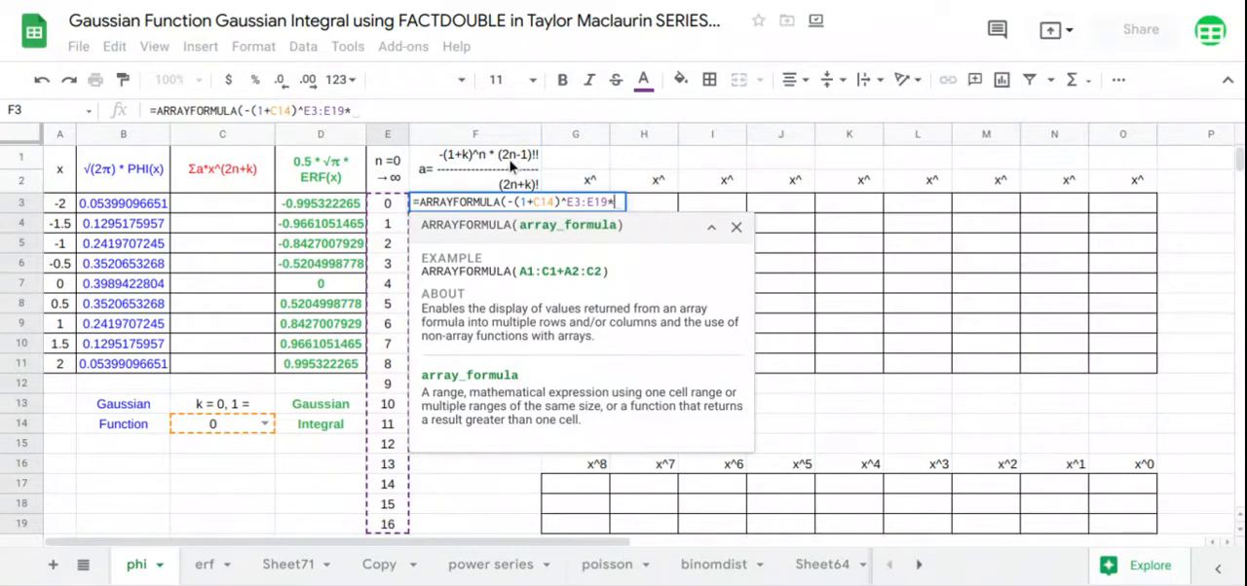
type("fa")
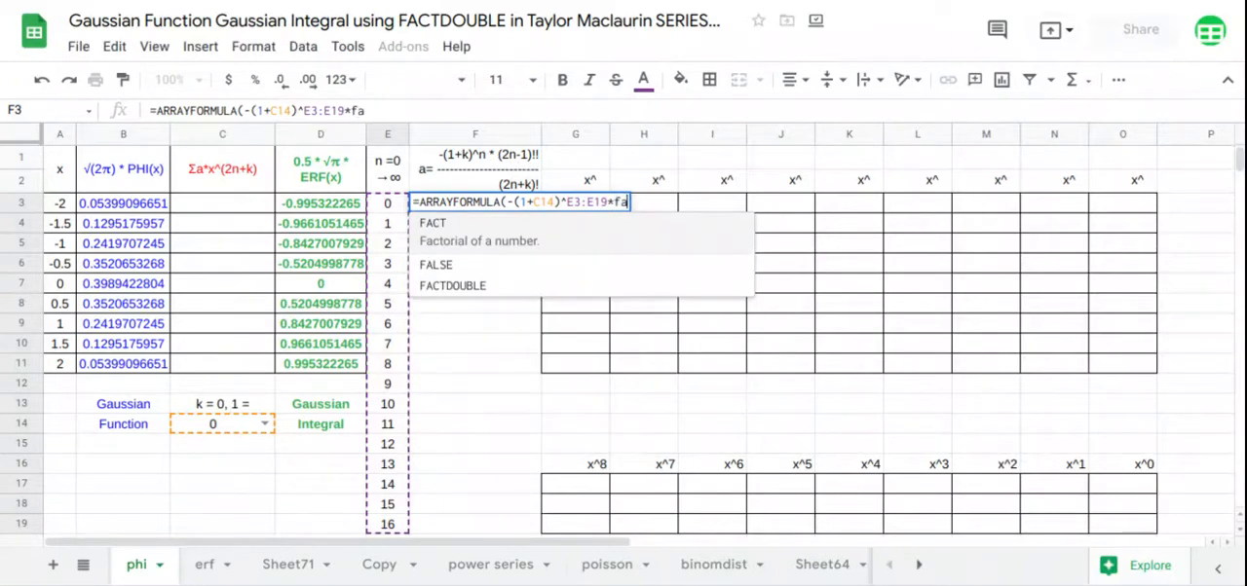
left_click(487, 286)
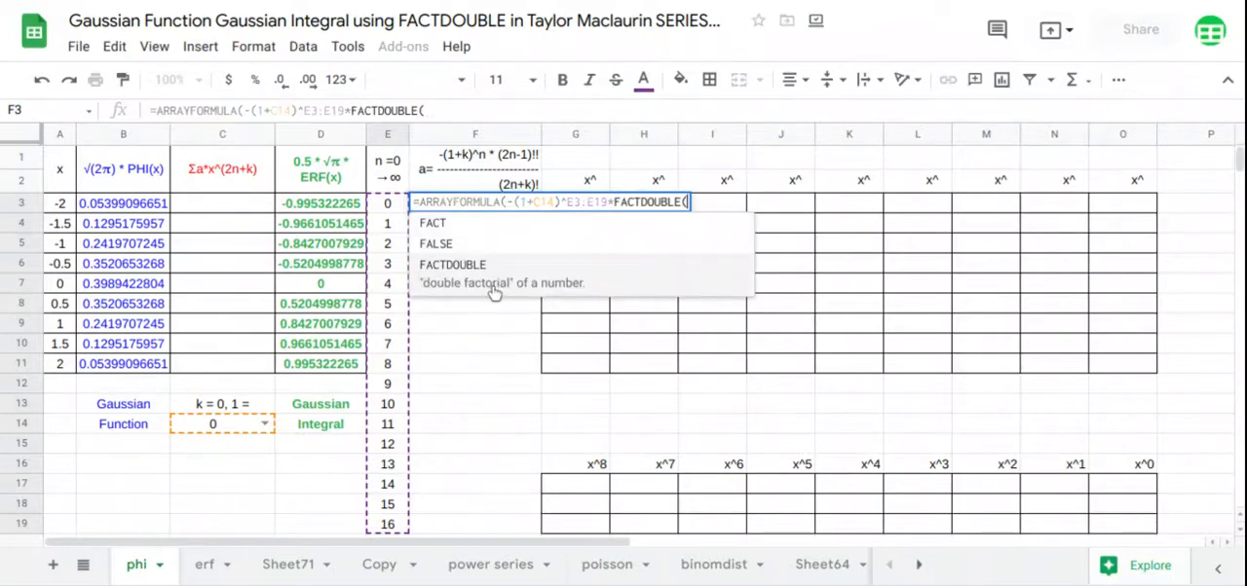
type("2*")
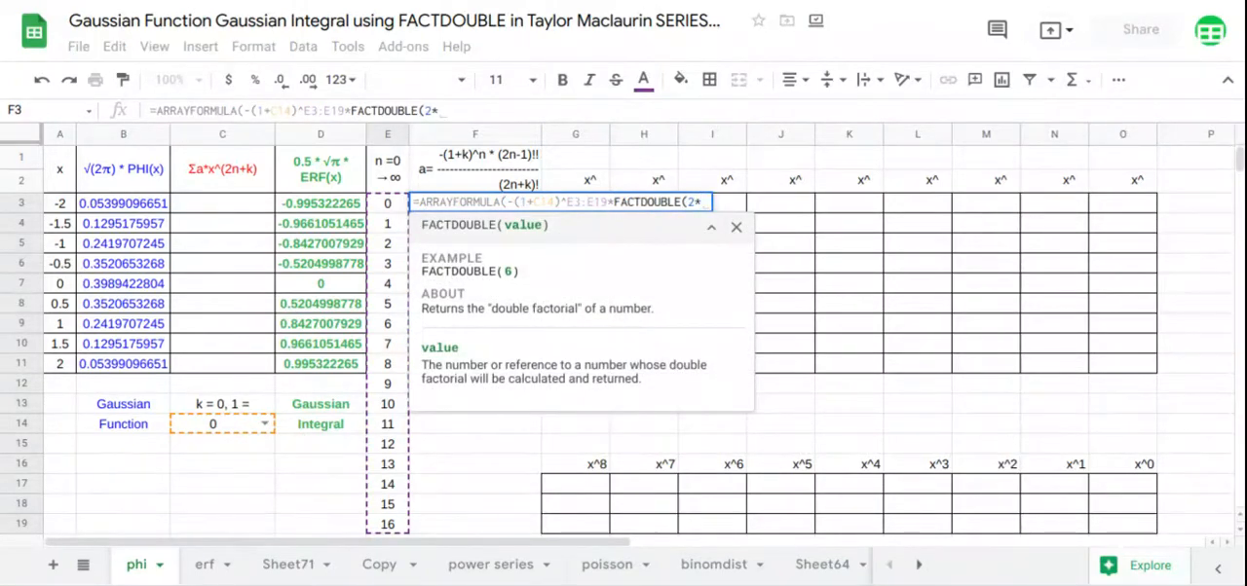
type("E3:E19")
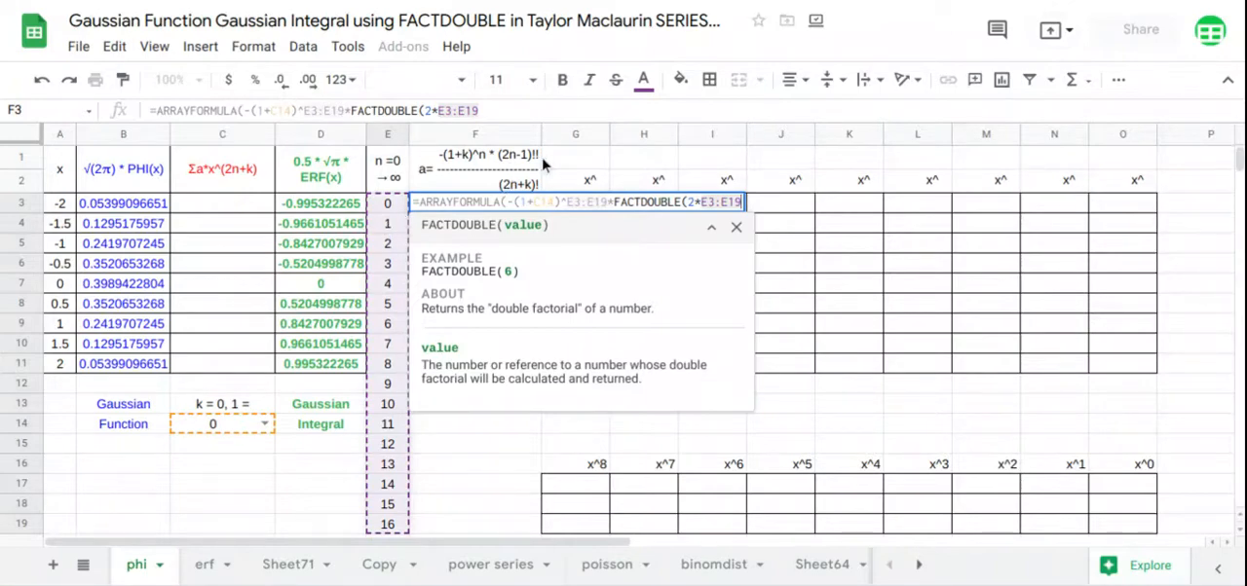
type("-1)")
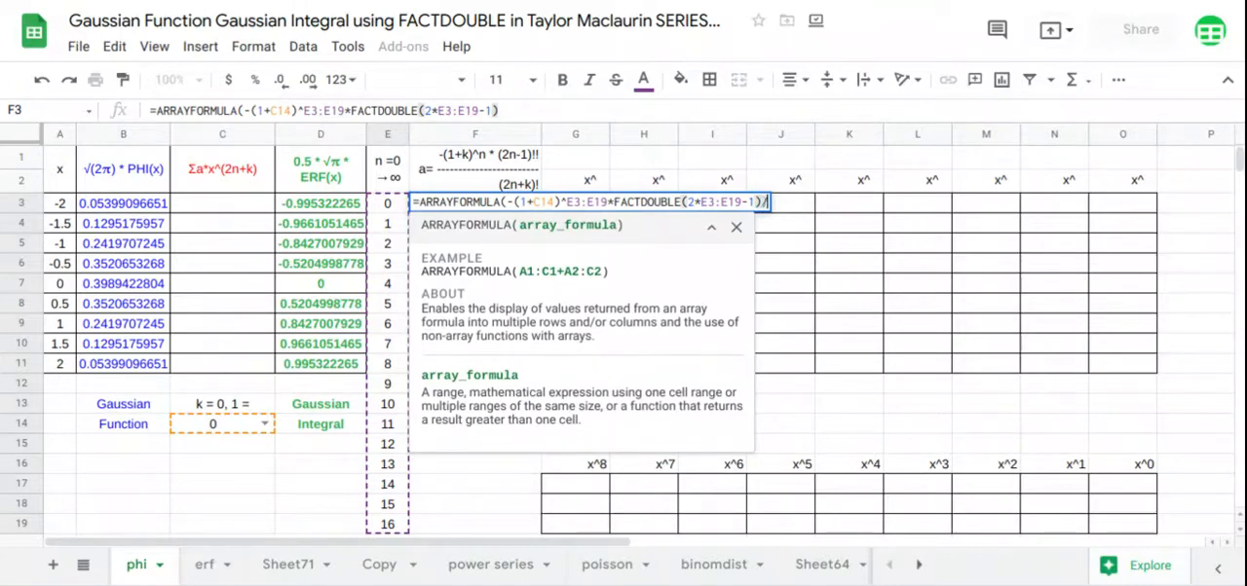
type("/")
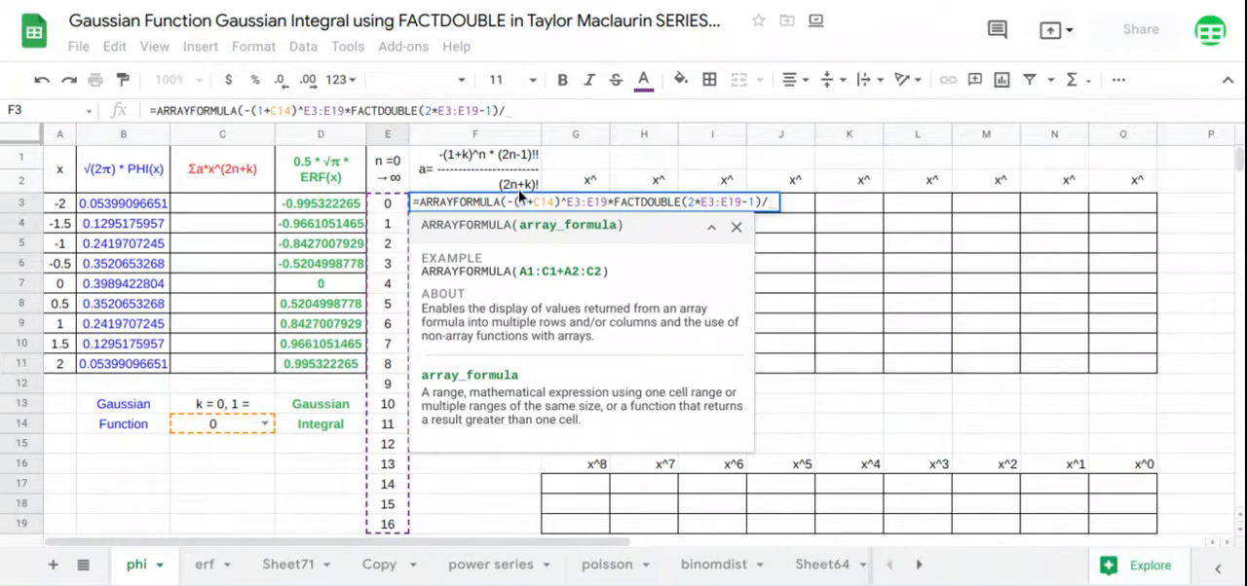
Divide the F3 expression by FACT(2*E3:E19+C14) and enter the completed array formula
type("FACT(2*")
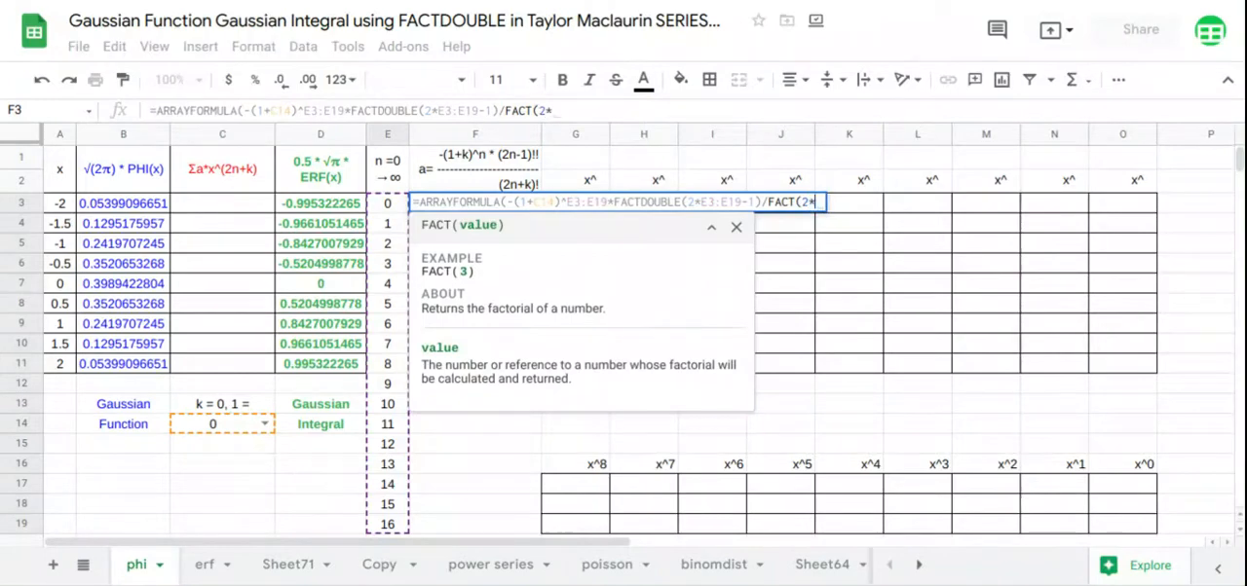
type("E3:E19")
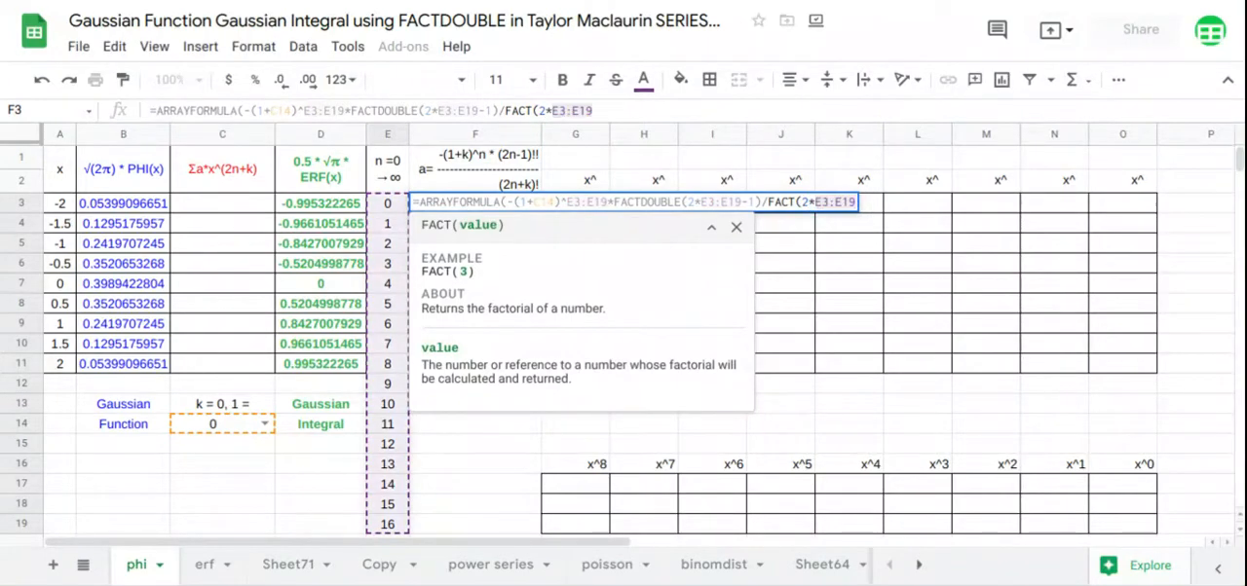
type("+")
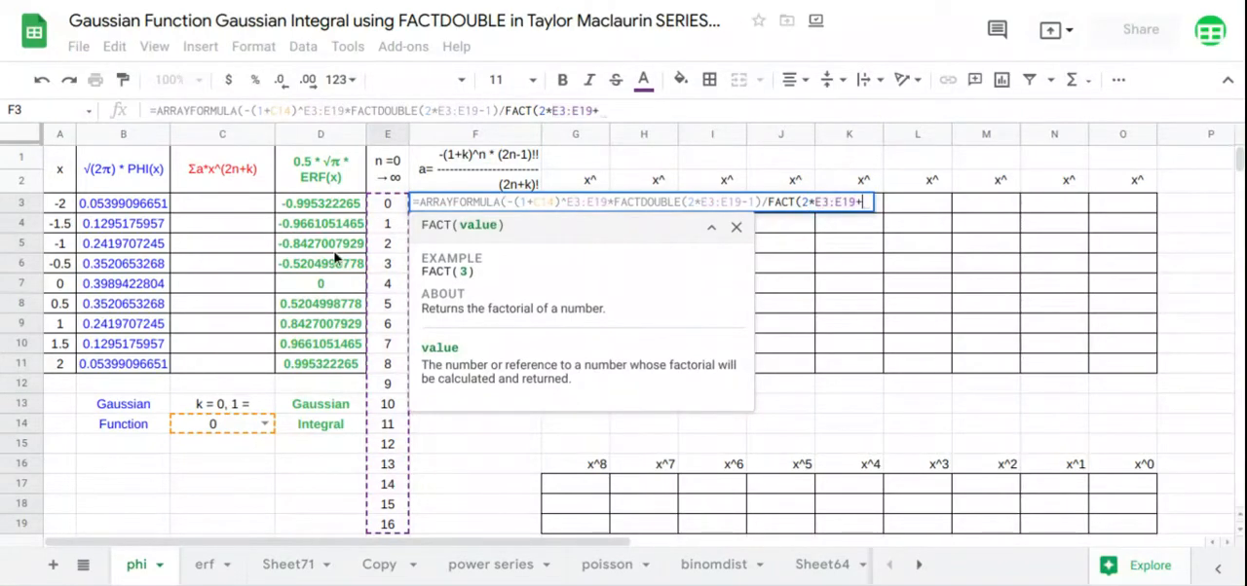
left_click(221, 432)
type(")")
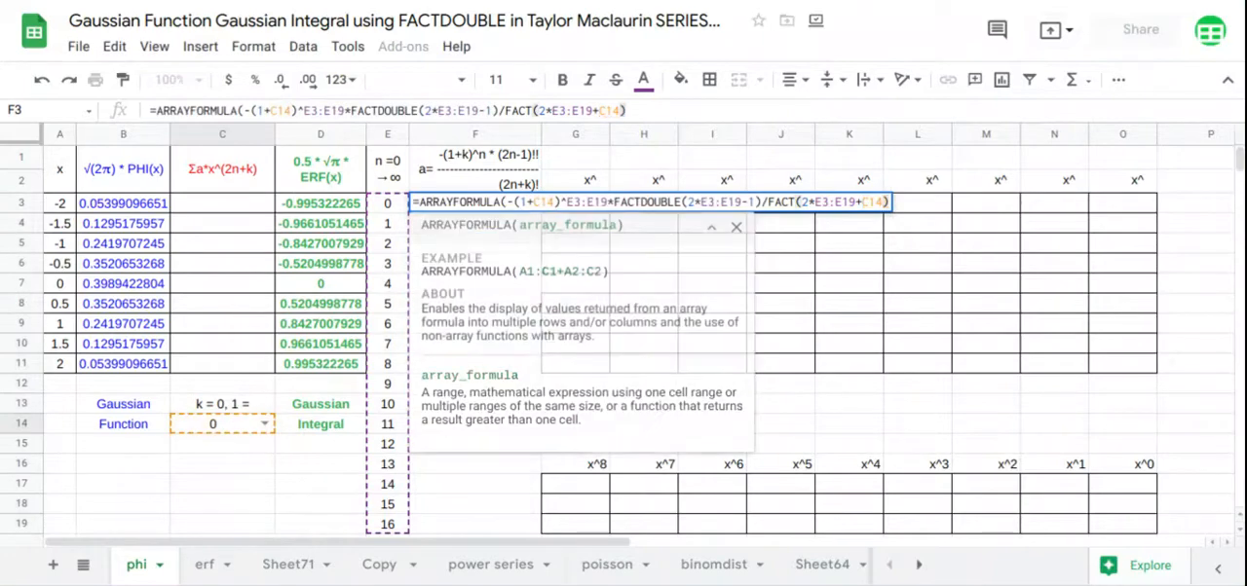
key("Return")
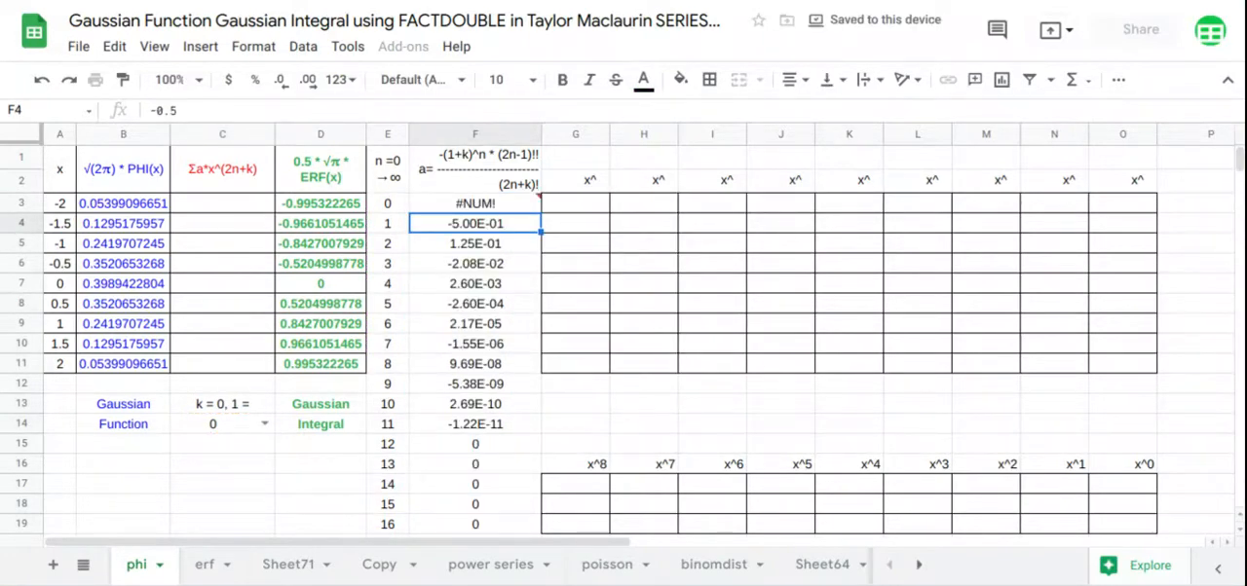
Choose 1 for k in C14
left_click(264, 425)
left_click(245, 380)
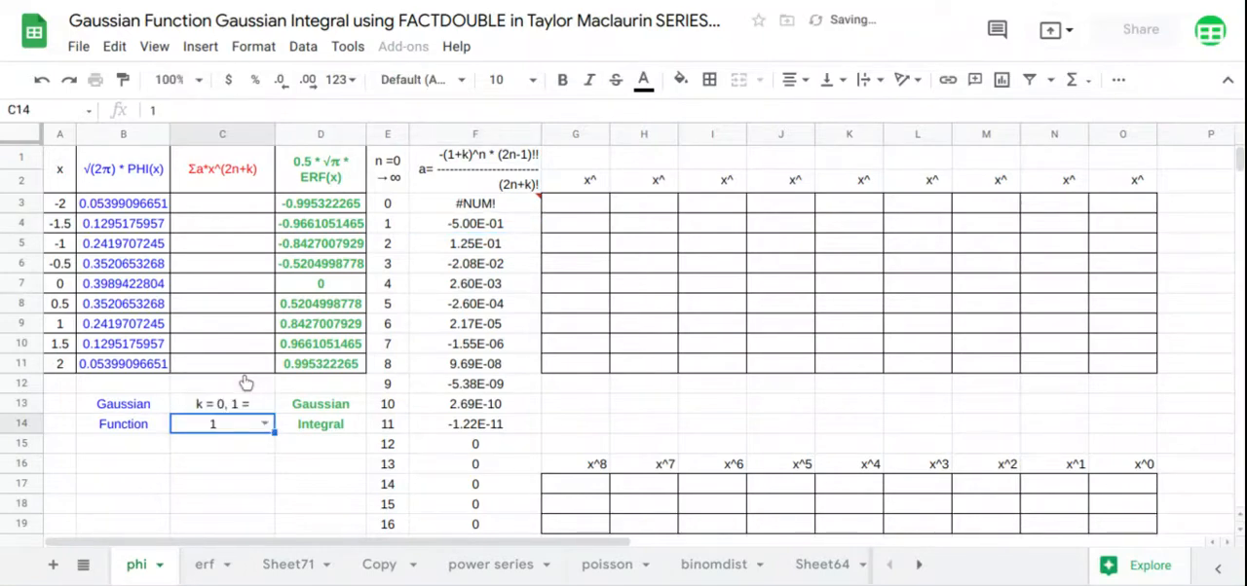
Wrap the F3 array expression in an IF that returns 1 where E3:E19=0 and the coefficient formula otherwise
left_click(460, 207)
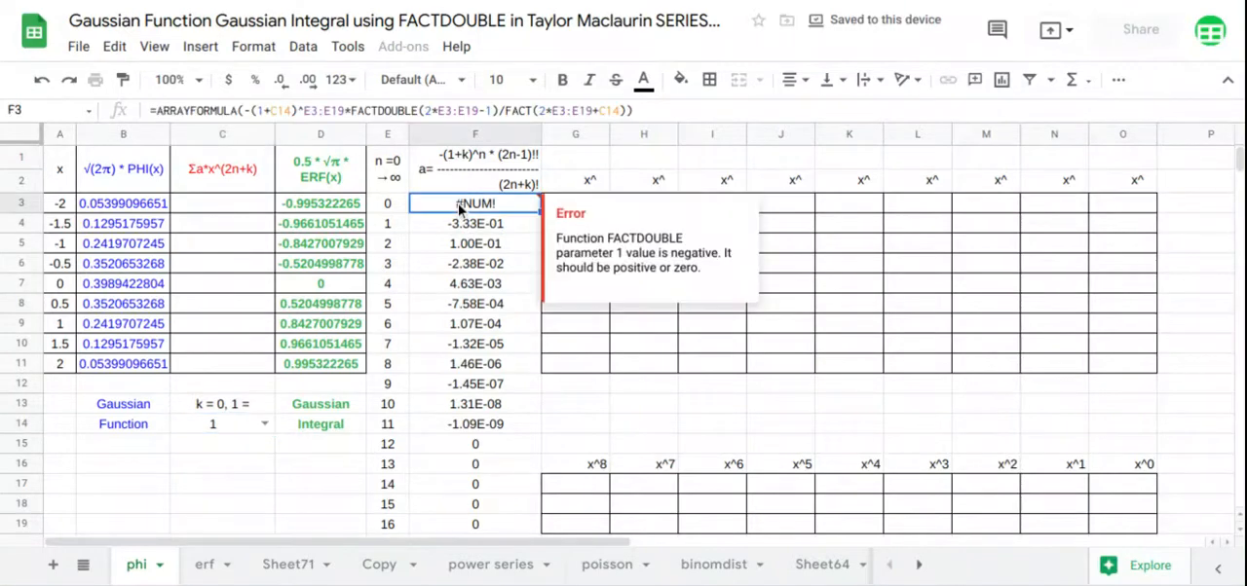
left_click(235, 110)
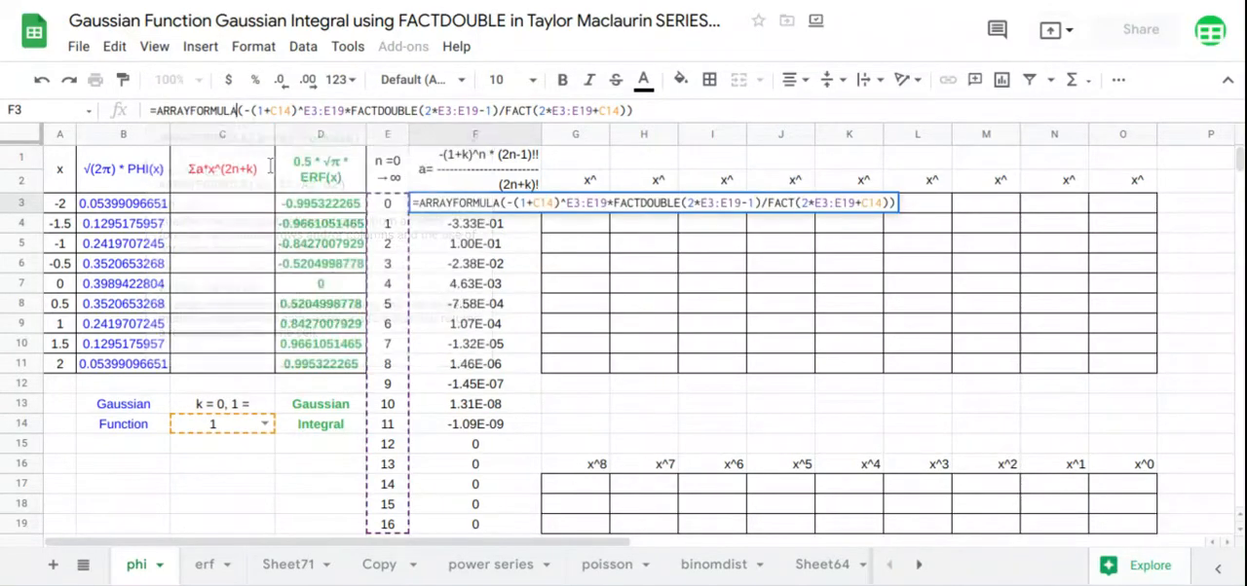
type("(")
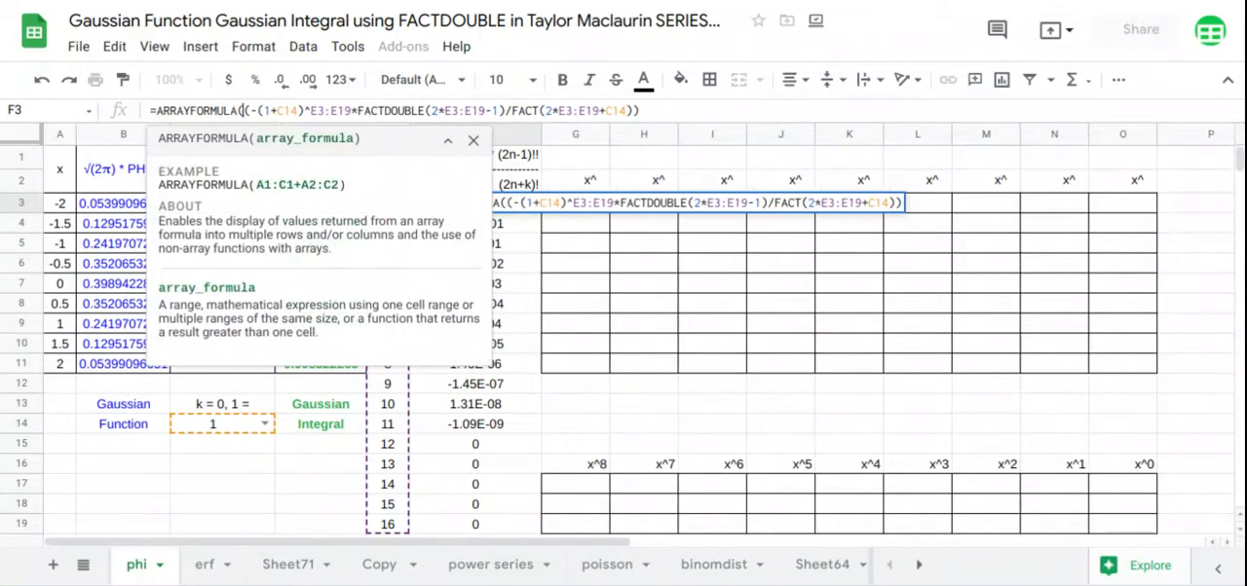
type("IF(")
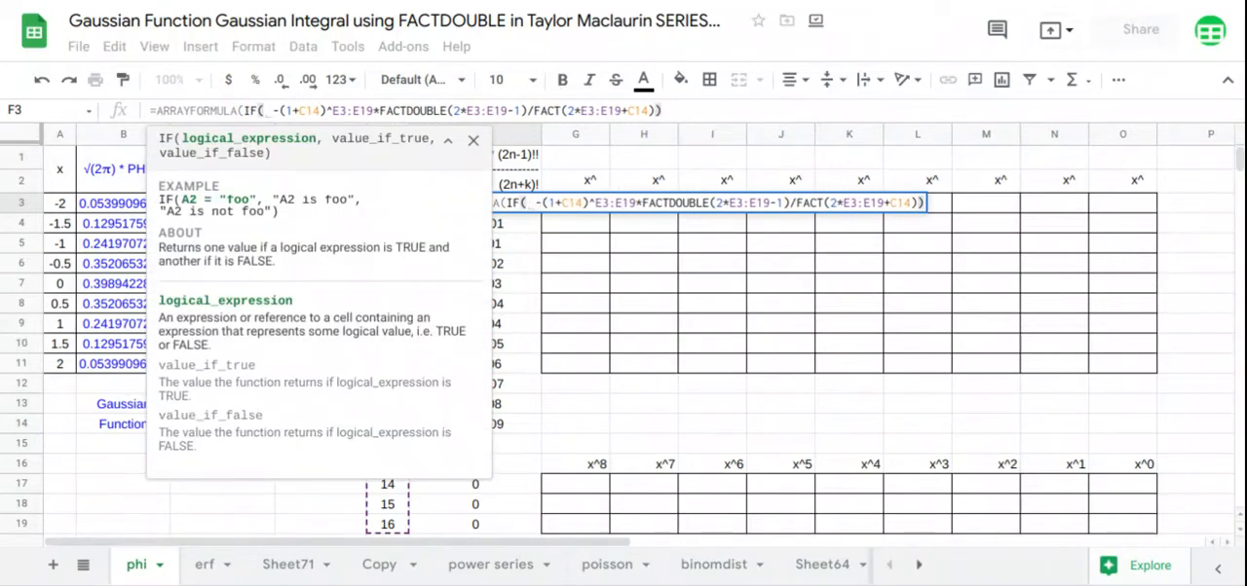
type("E3:E19=")
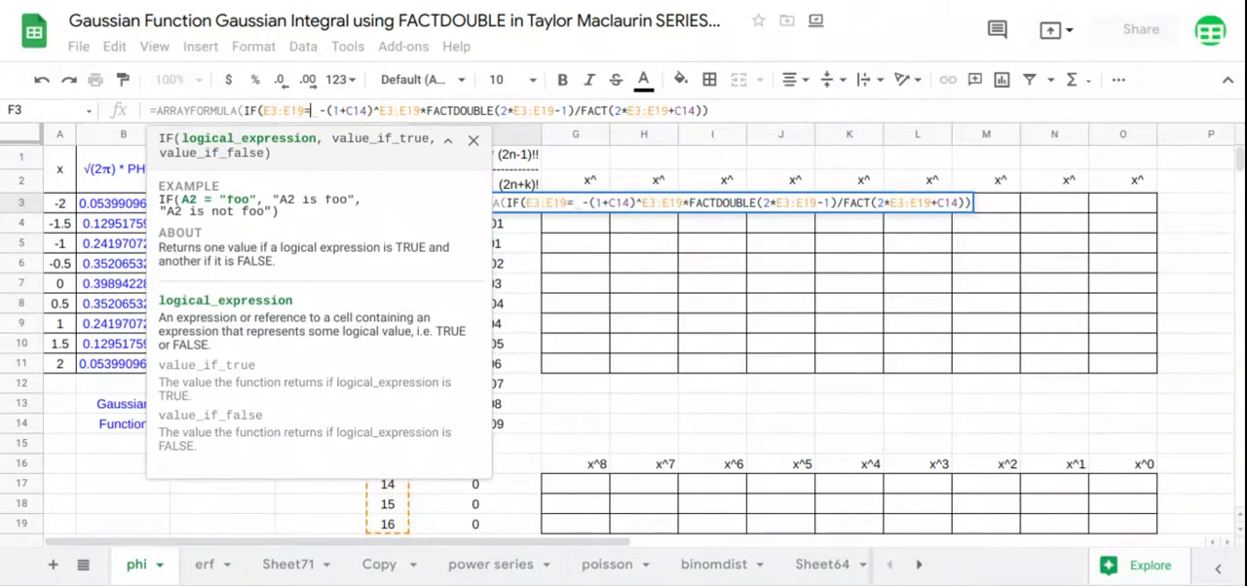
type("0,1")
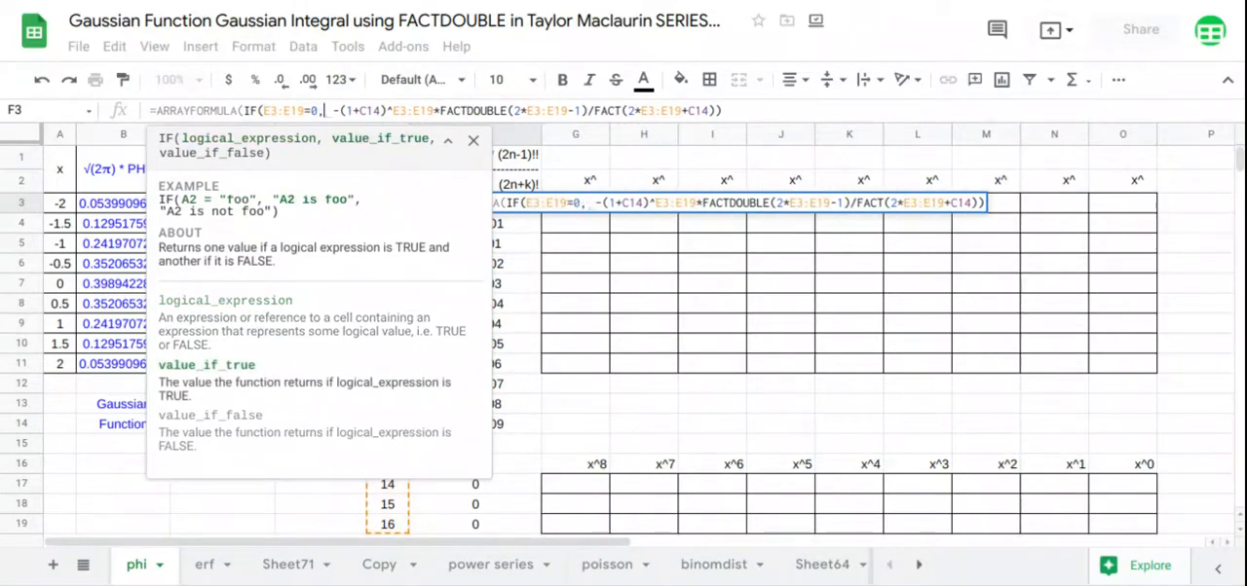
type(",")
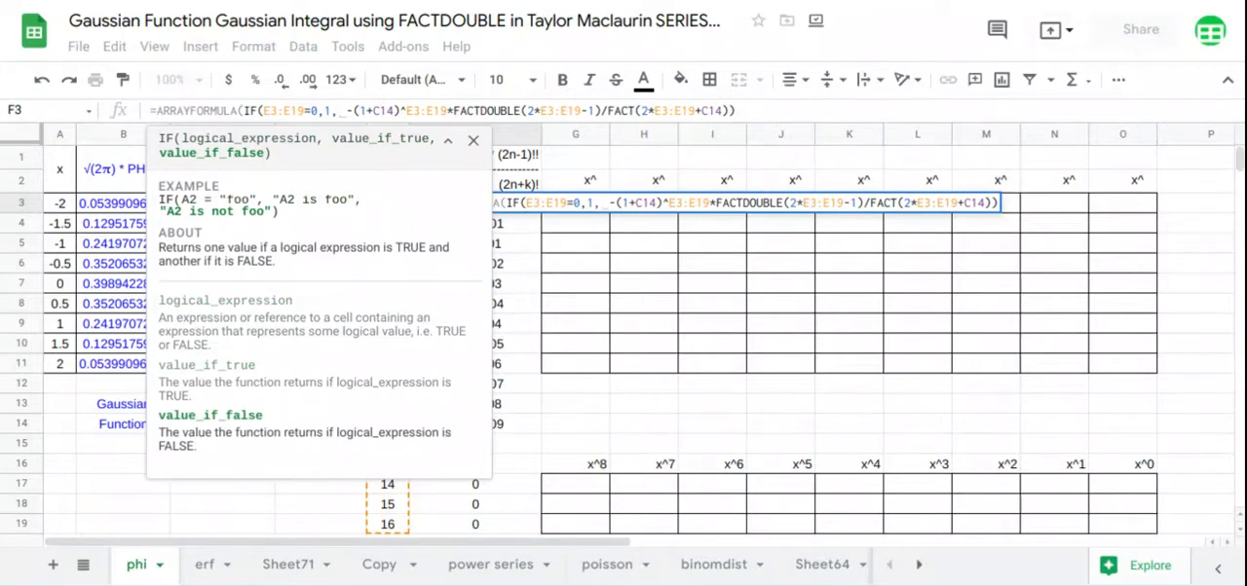
key("Return")
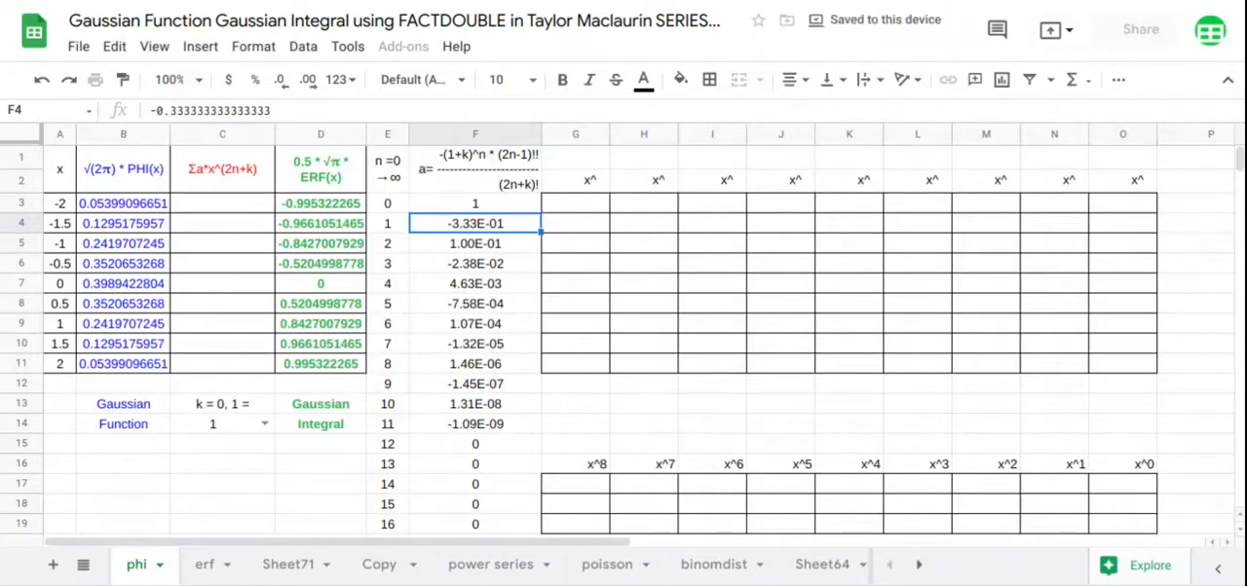
Fill the series column from C3 with an array formula using SERIESSUM on A3:A11, initial power C14, increment 2 and the column F coefficients
left_click(208, 204)
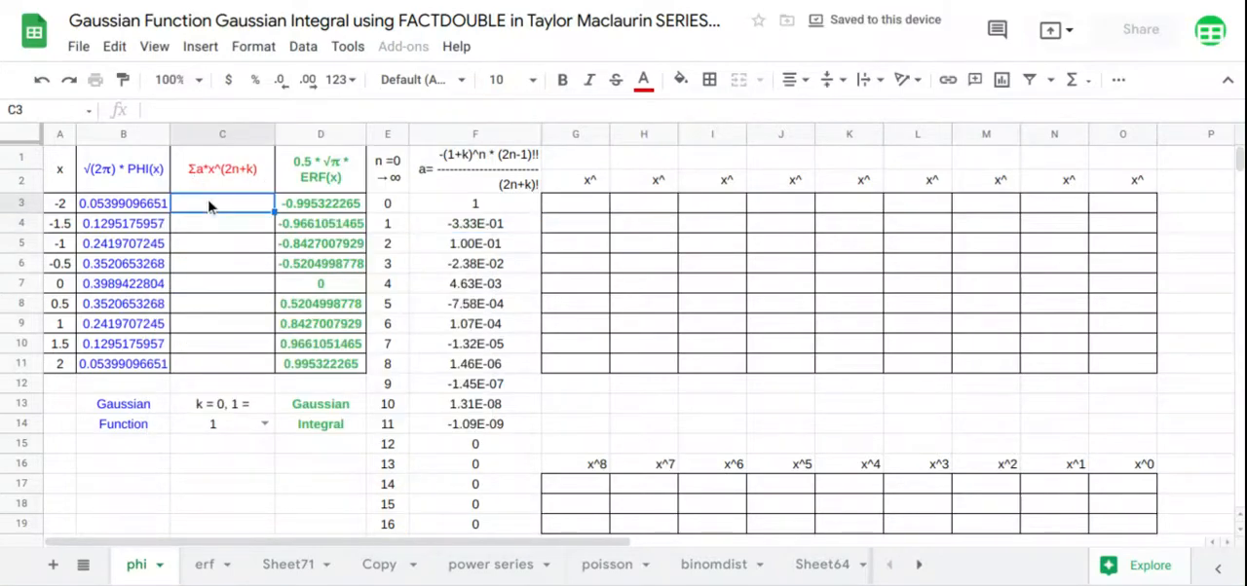
type("=")
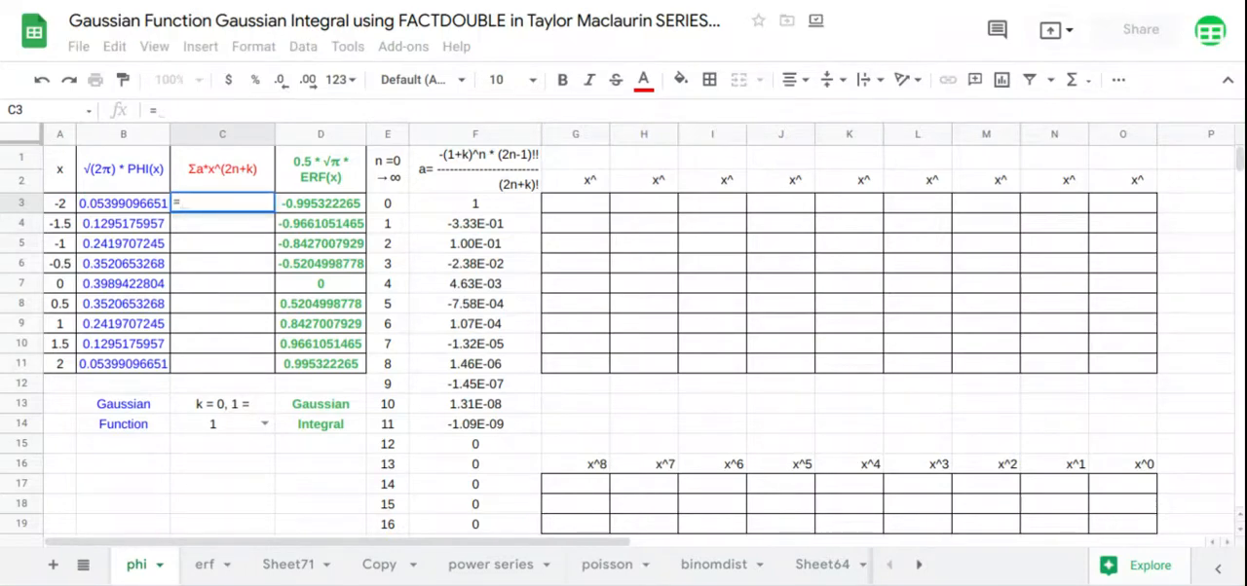
type("ARRAYFORMULA(SERIESSUM(")
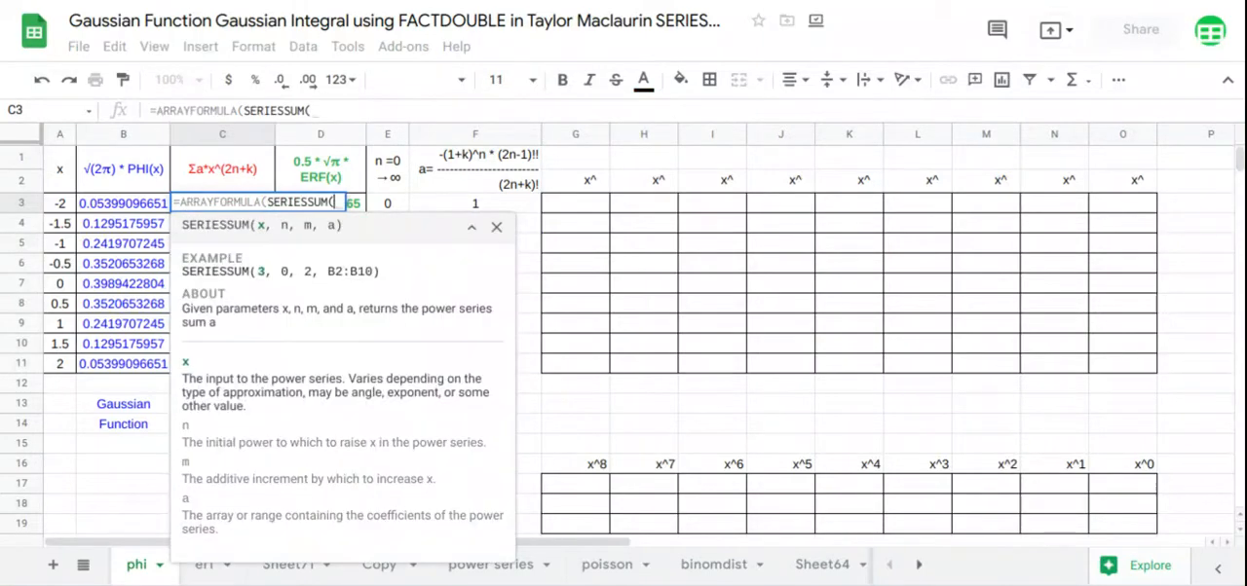
left_click_drag(62, 206, 62, 372)
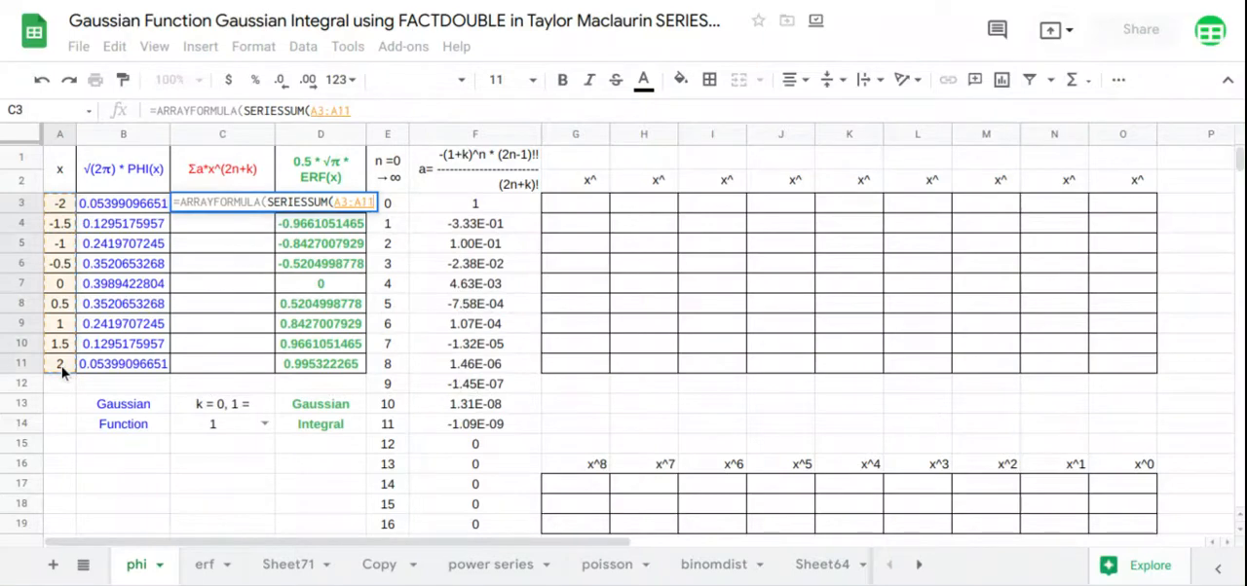
type(",")
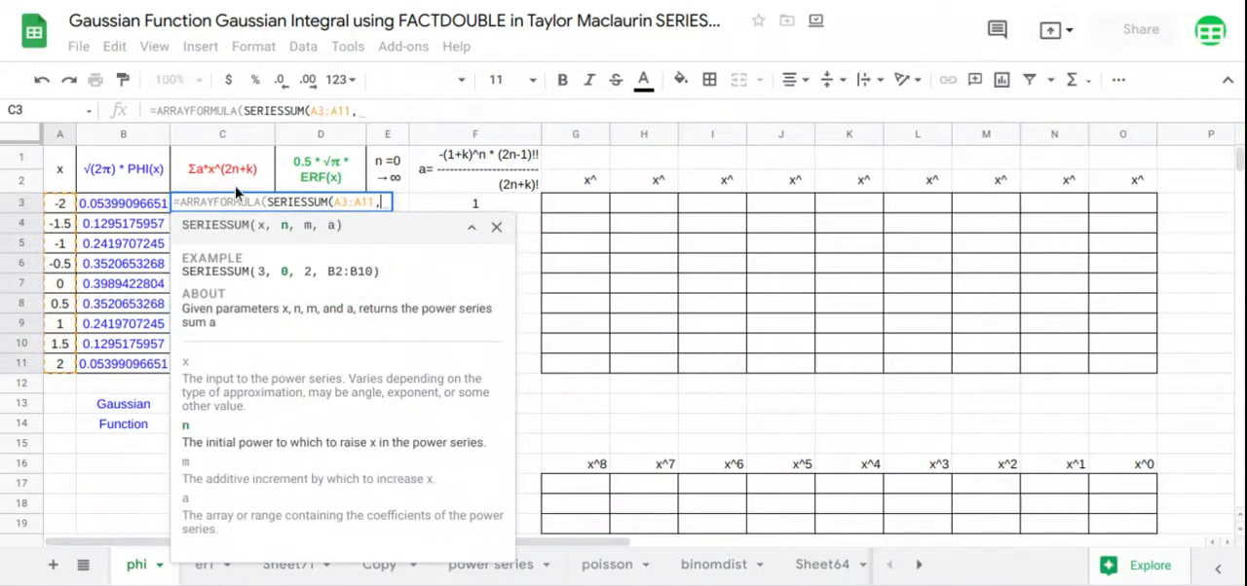
left_click(472, 230)
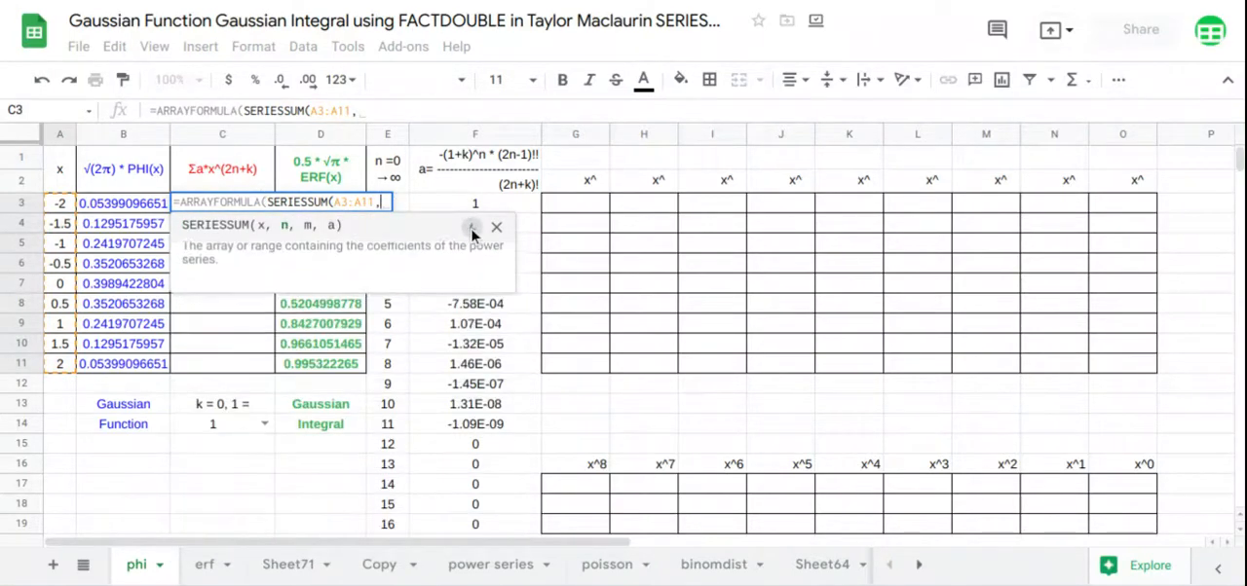
left_click(250, 427)
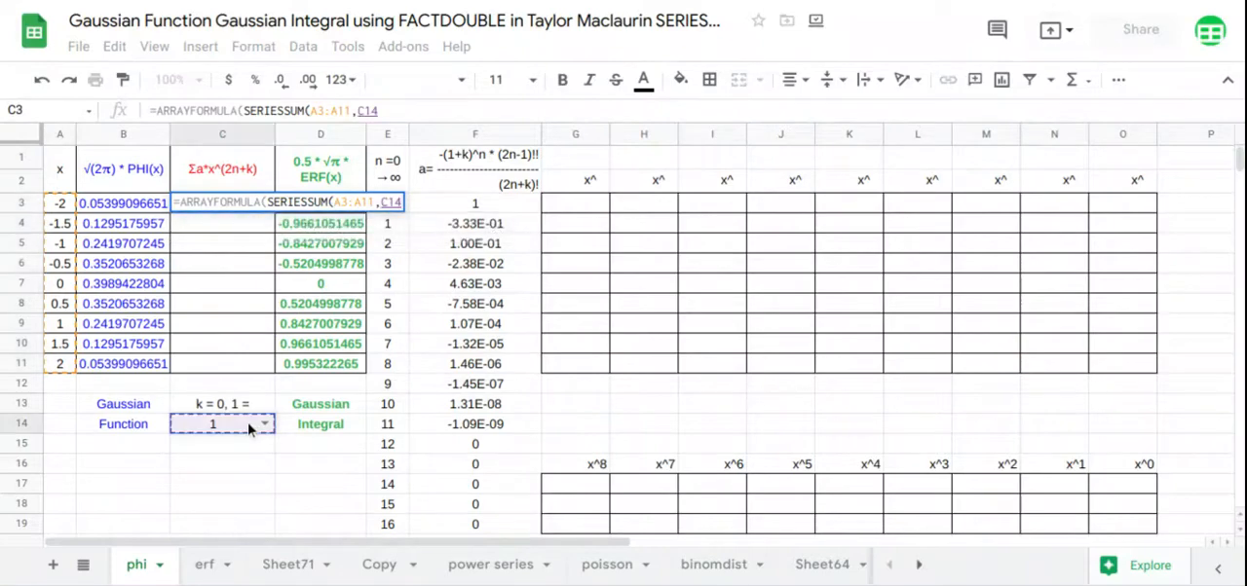
type(",")
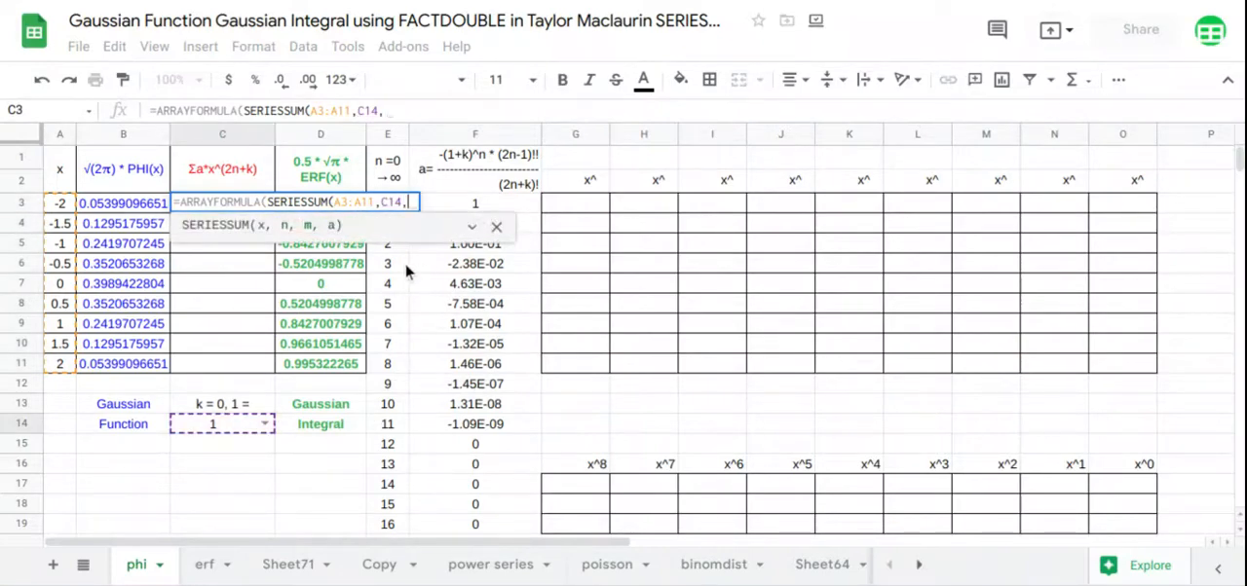
type("2,")
left_click_drag(475, 524, 494, 220)
key("Return")
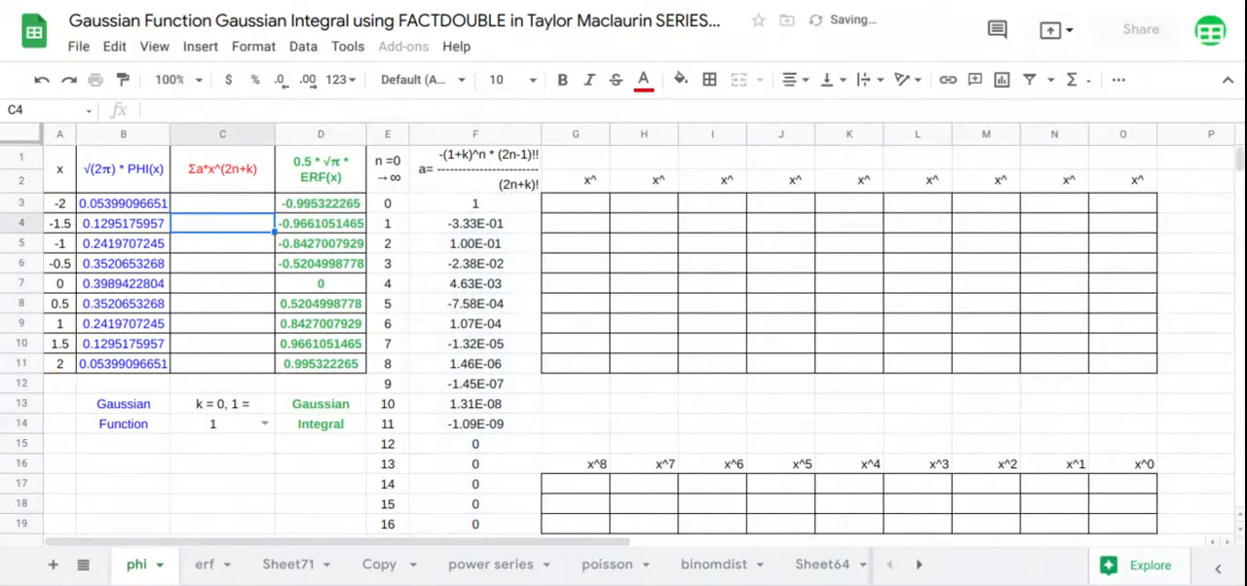
Insert a chart based on the table range A1:D11, including its headers
mouse_move(56, 193)
left_mouse_down()
mouse_move(93, 205)
mouse_move(301, 361)
left_mouse_up()
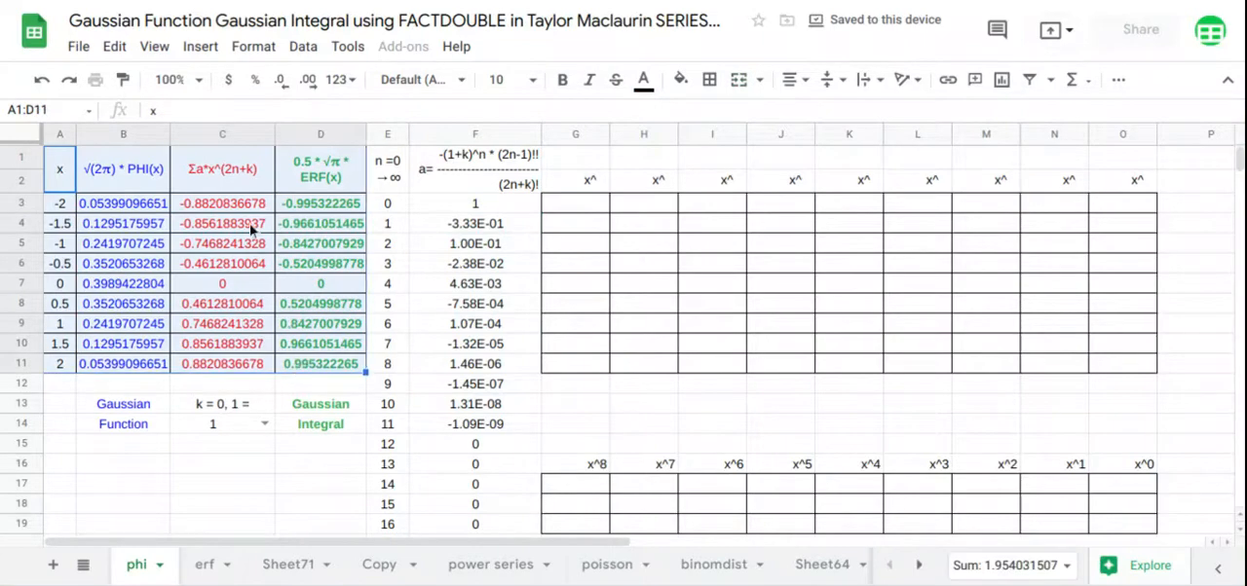
left_click(200, 45)
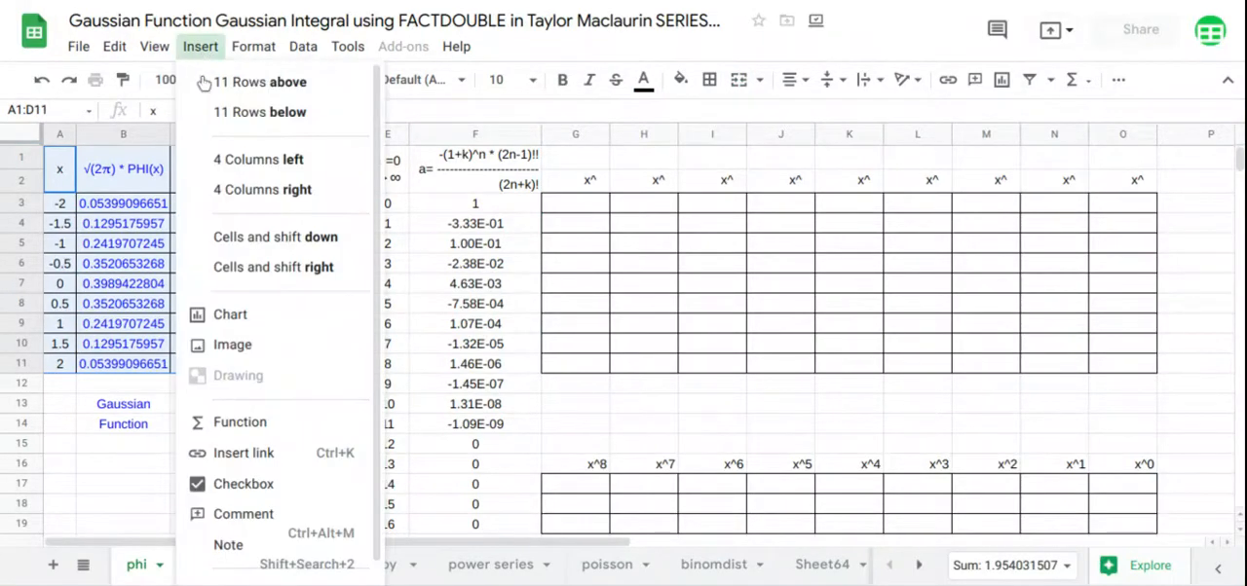
left_click(248, 317)
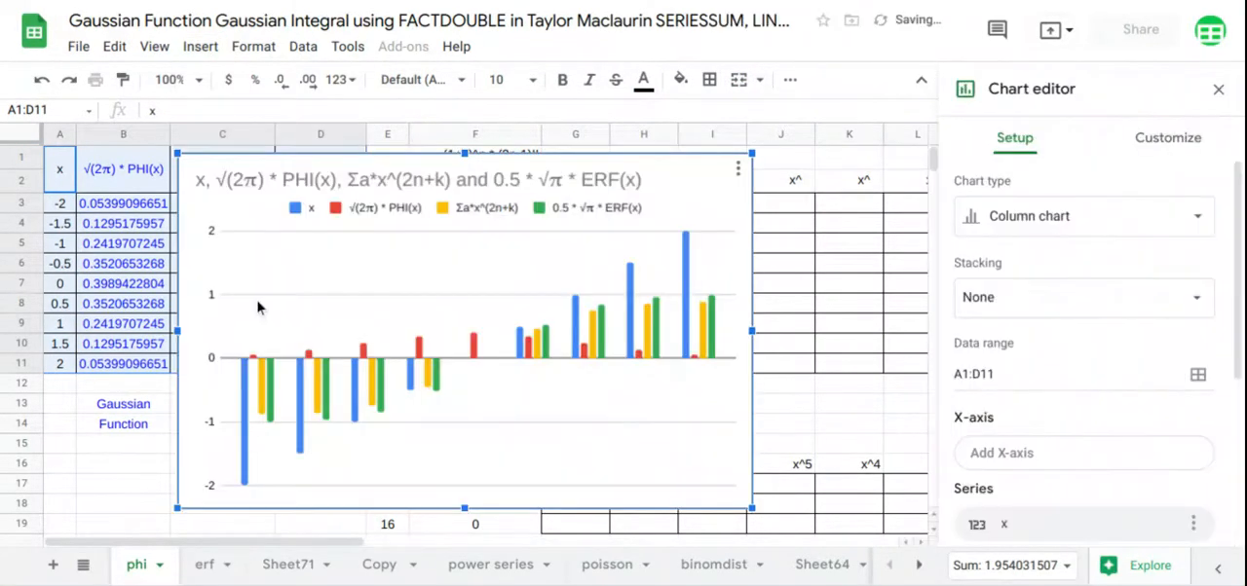
Change the chart to a scatter chart and use column A as labels
left_click(1031, 217)
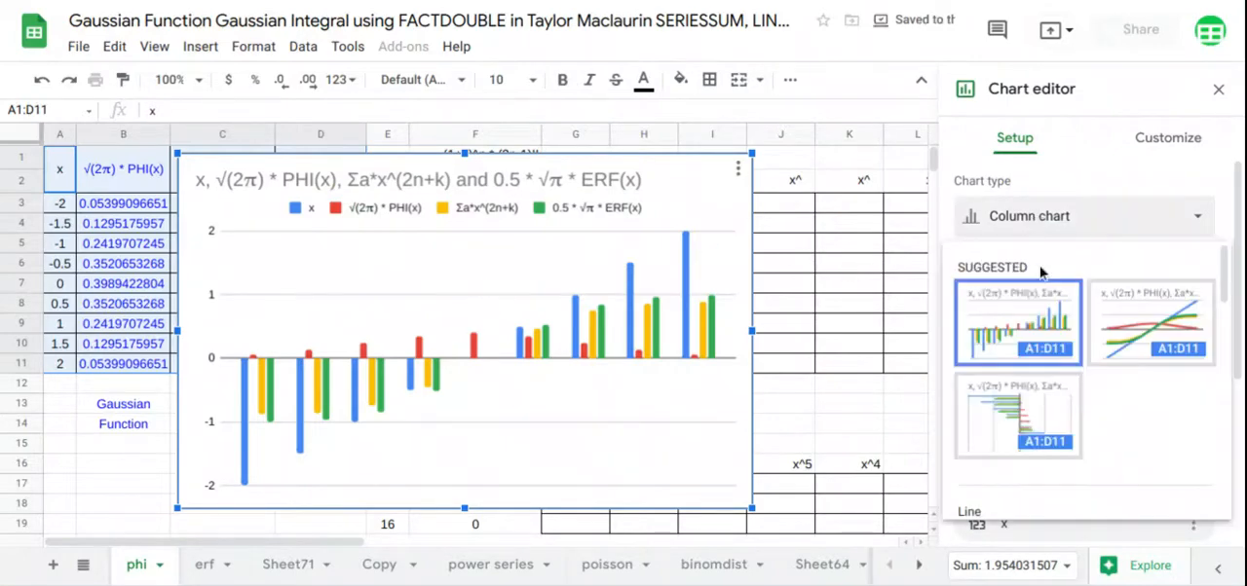
scroll(1044, 403, "down", 2)
scroll(1044, 403, "down", 4)
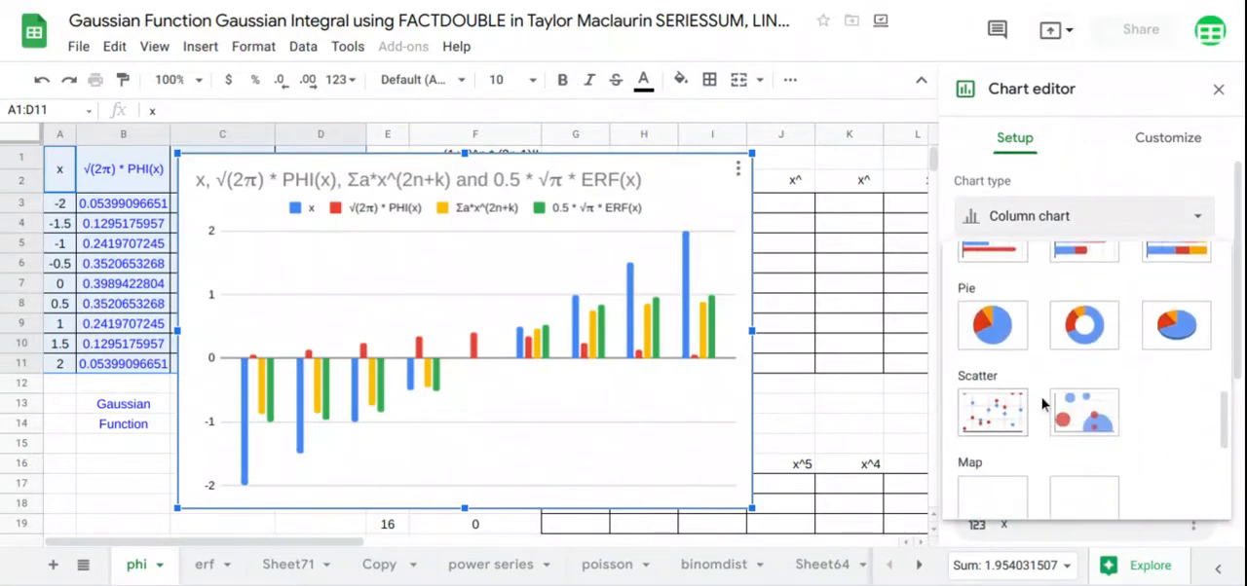
left_click(1009, 417)
scroll(1004, 428, "down", 3)
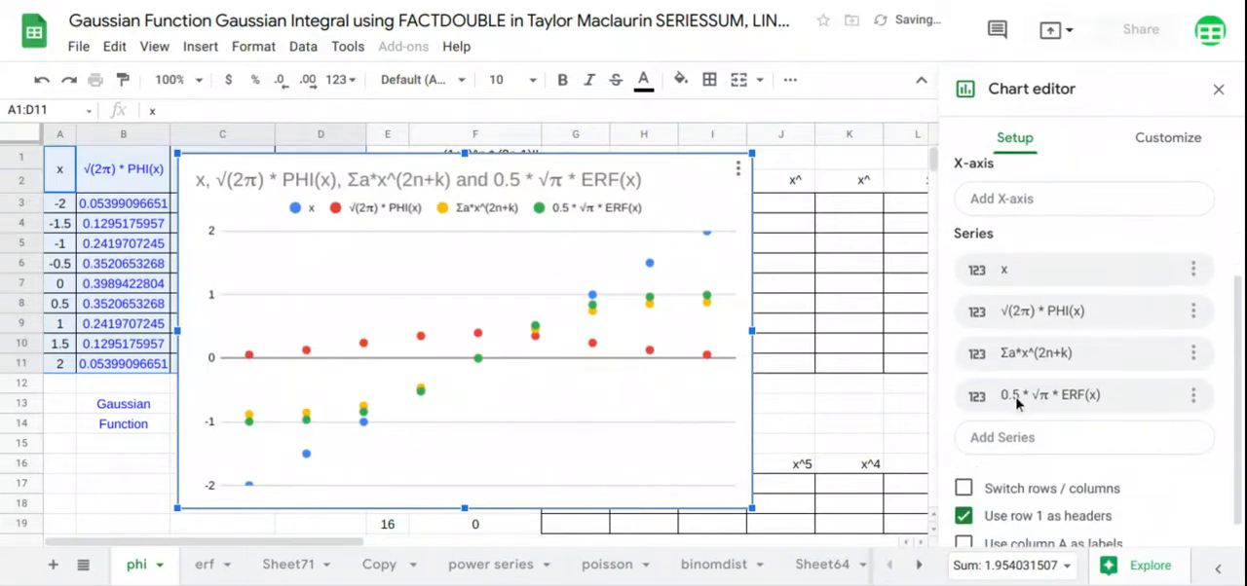
left_click(963, 517)
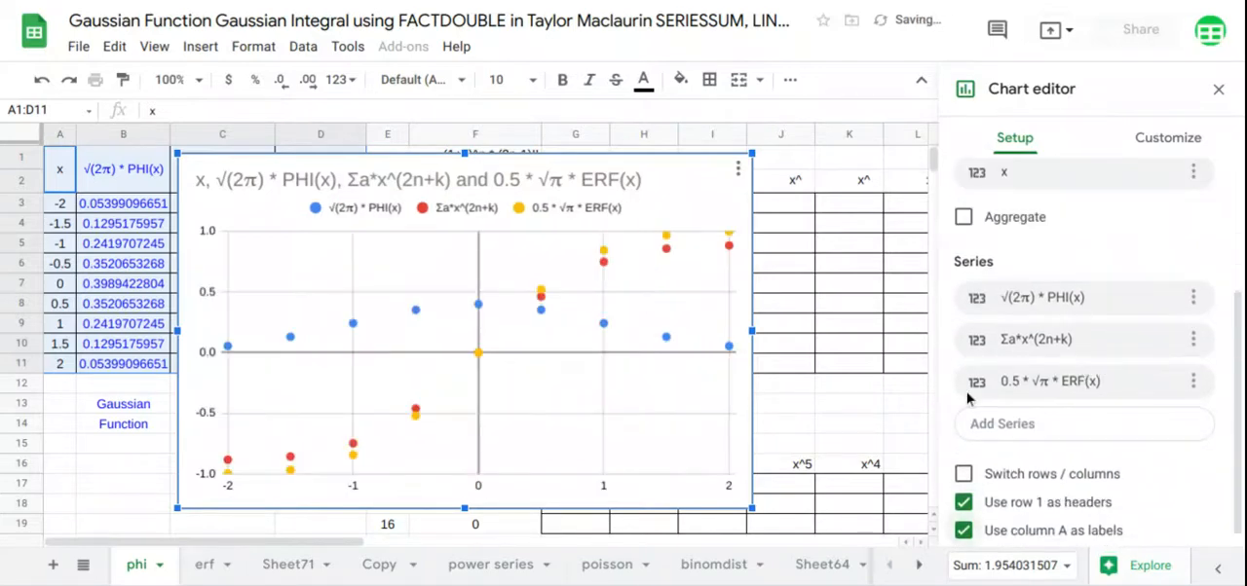
Add trendlines to all series of the chart, with type Polynomial and degree 8
left_click(1173, 138)
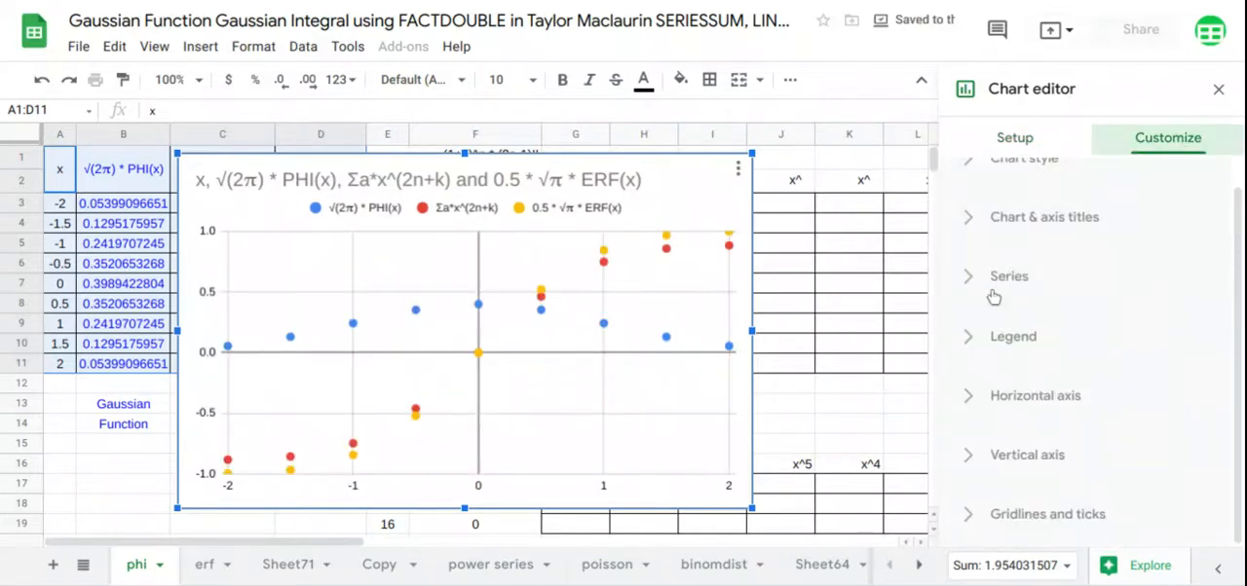
left_click(1000, 281)
scroll(1004, 281, "down", 5)
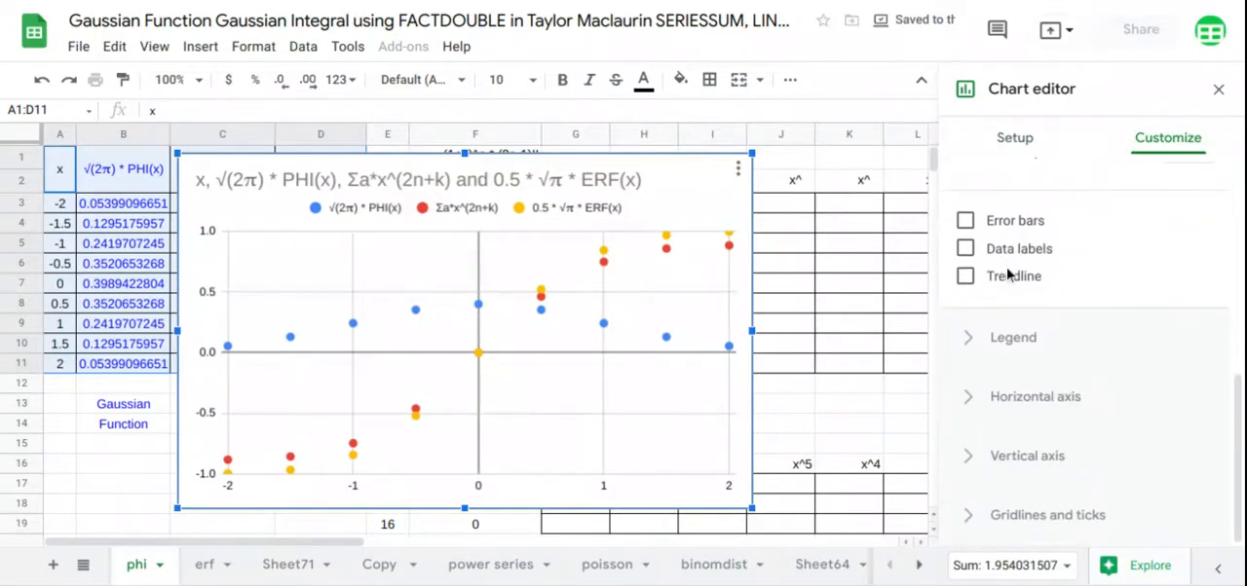
left_click(1008, 277)
scroll(998, 283, "down", 2)
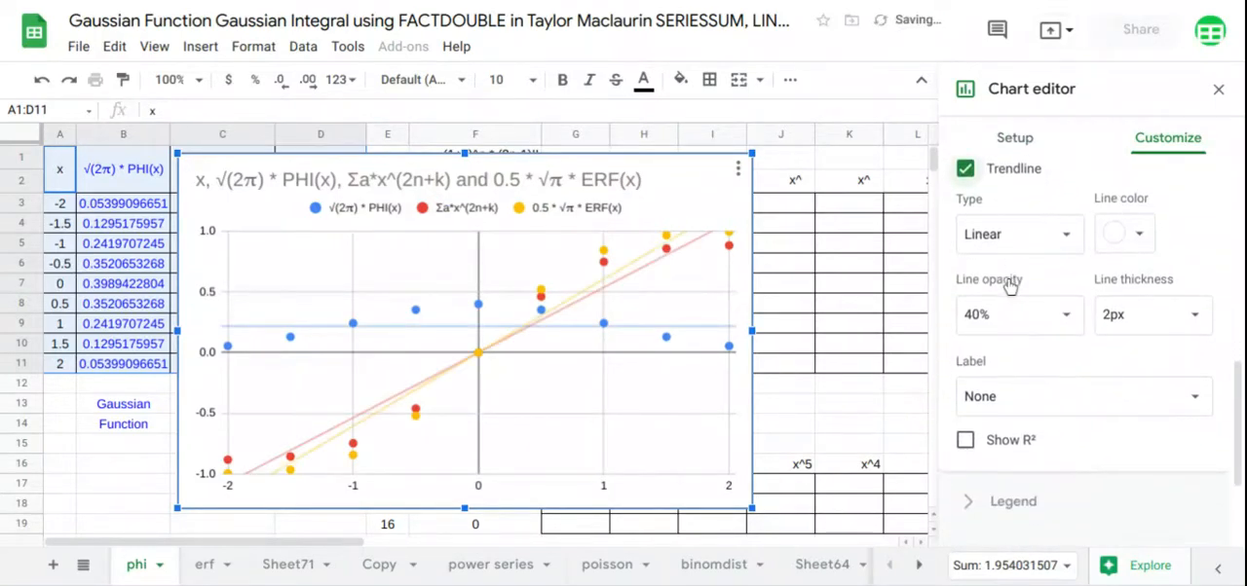
left_click(1050, 244)
left_click(1013, 288)
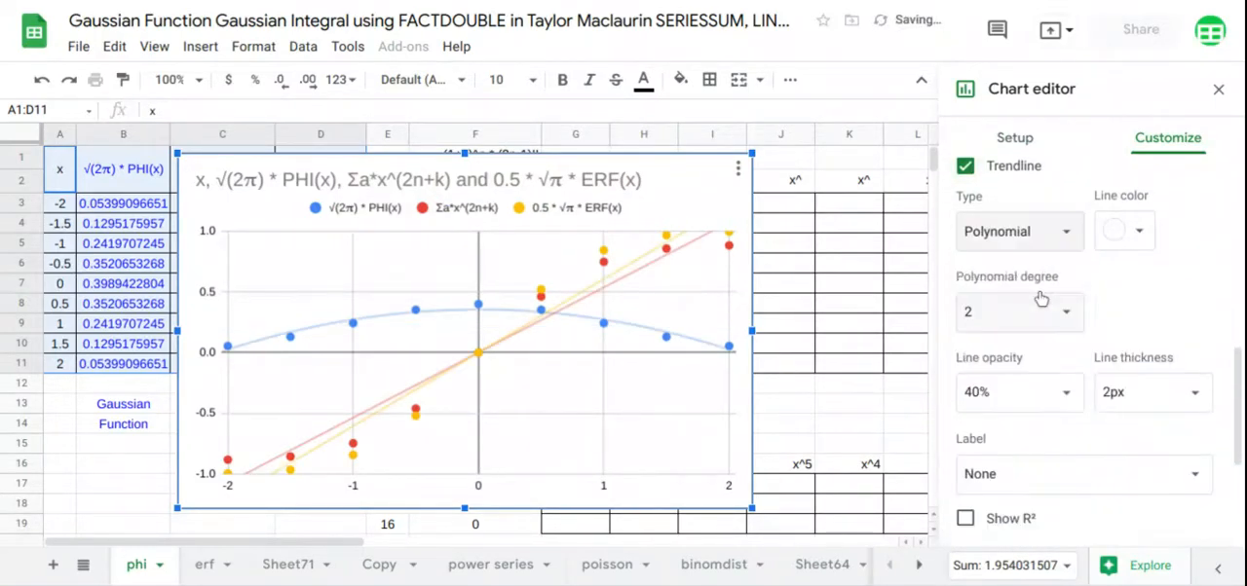
scroll(1040, 297, "down", 1)
left_click(1062, 271)
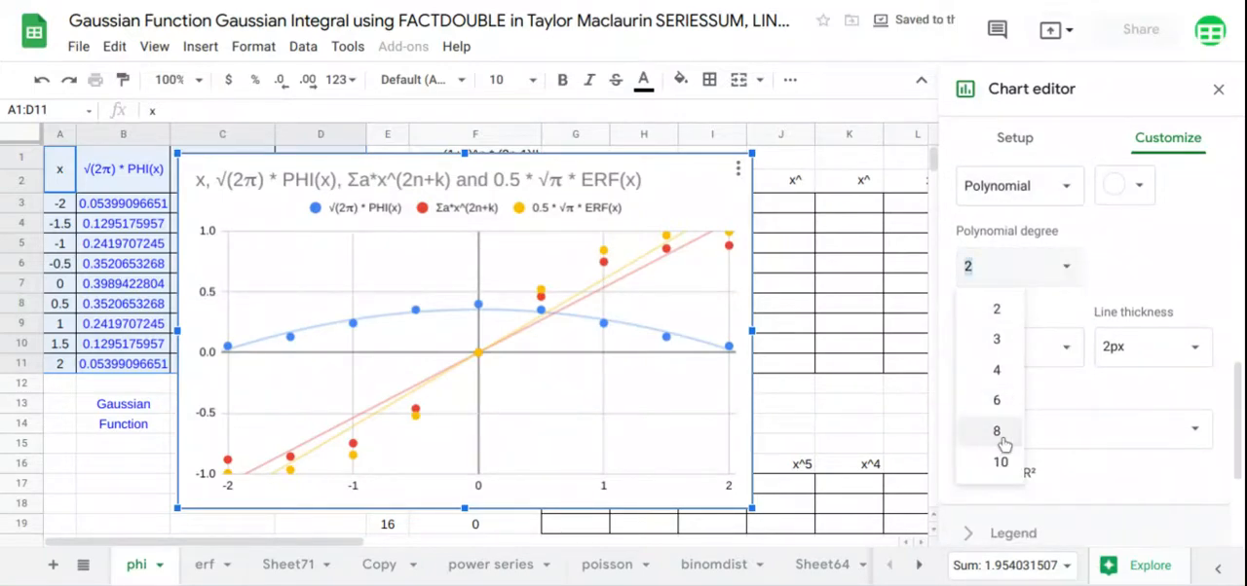
left_click(1006, 431)
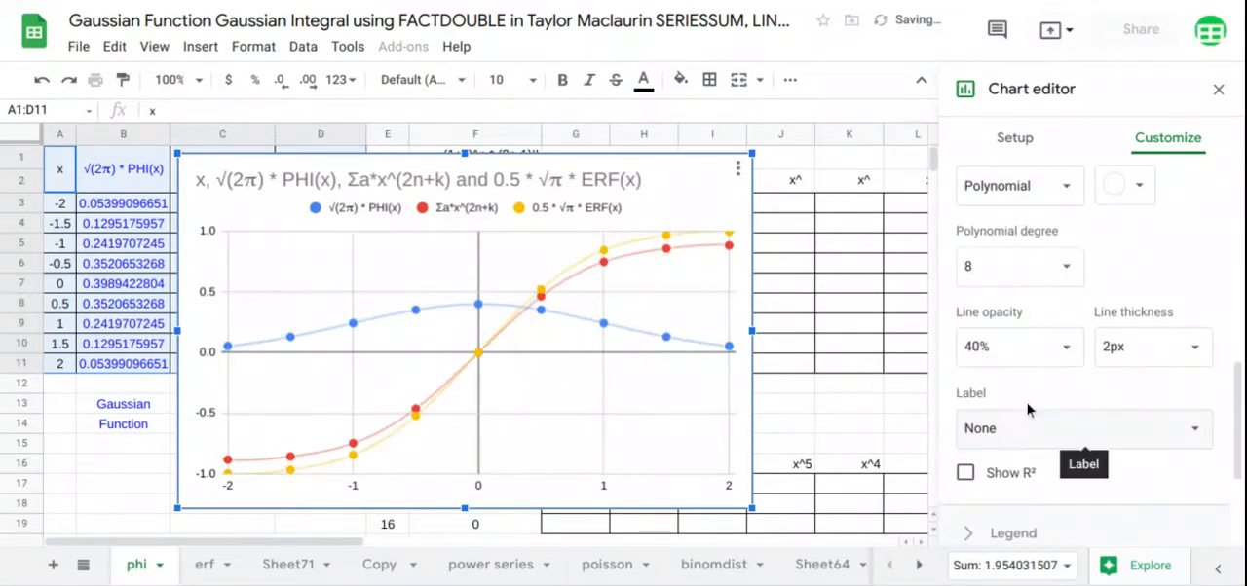
Label the trendlines with their equations and place the legend at the bottom of the chart
scroll(1031, 409, "down", 3)
left_click(1089, 306)
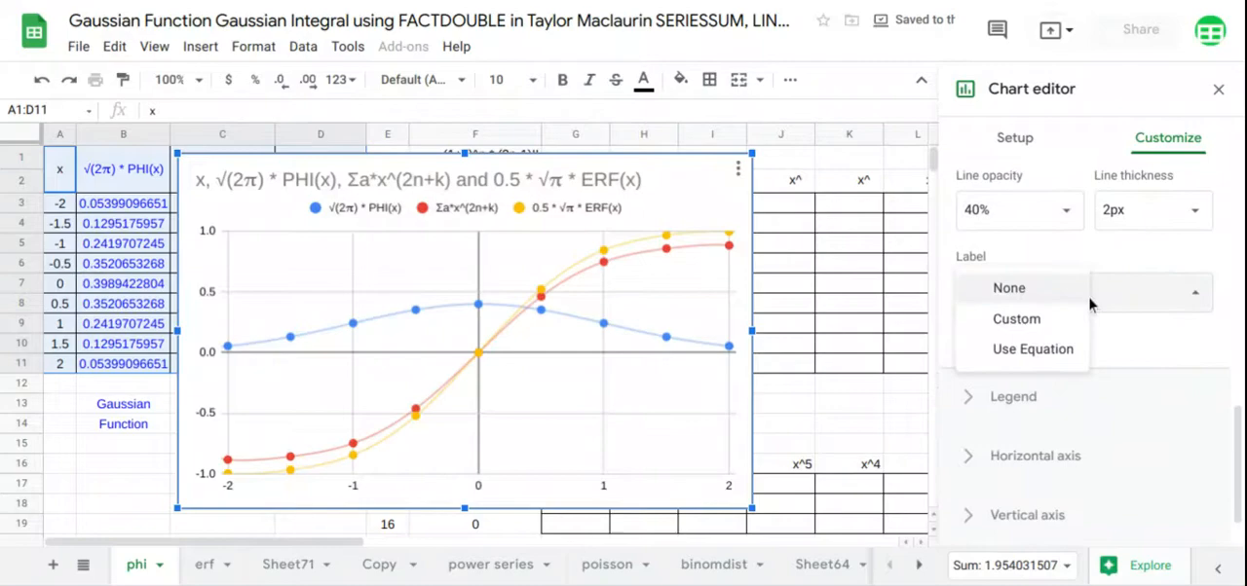
left_click(1067, 353)
scroll(1067, 355, "down", 2)
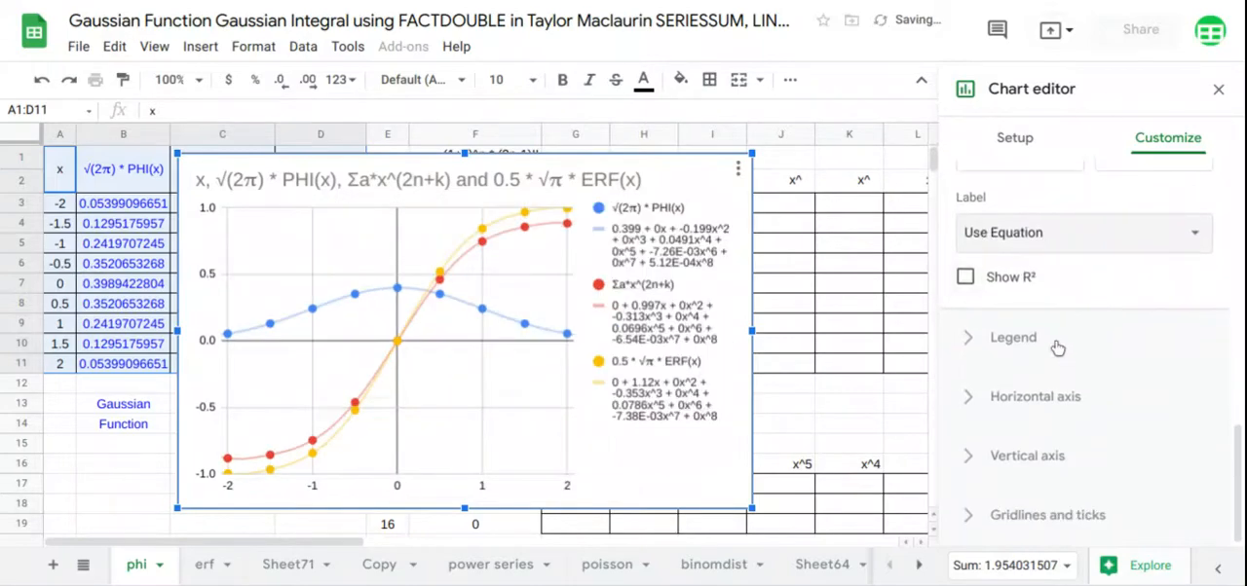
left_click(1055, 345)
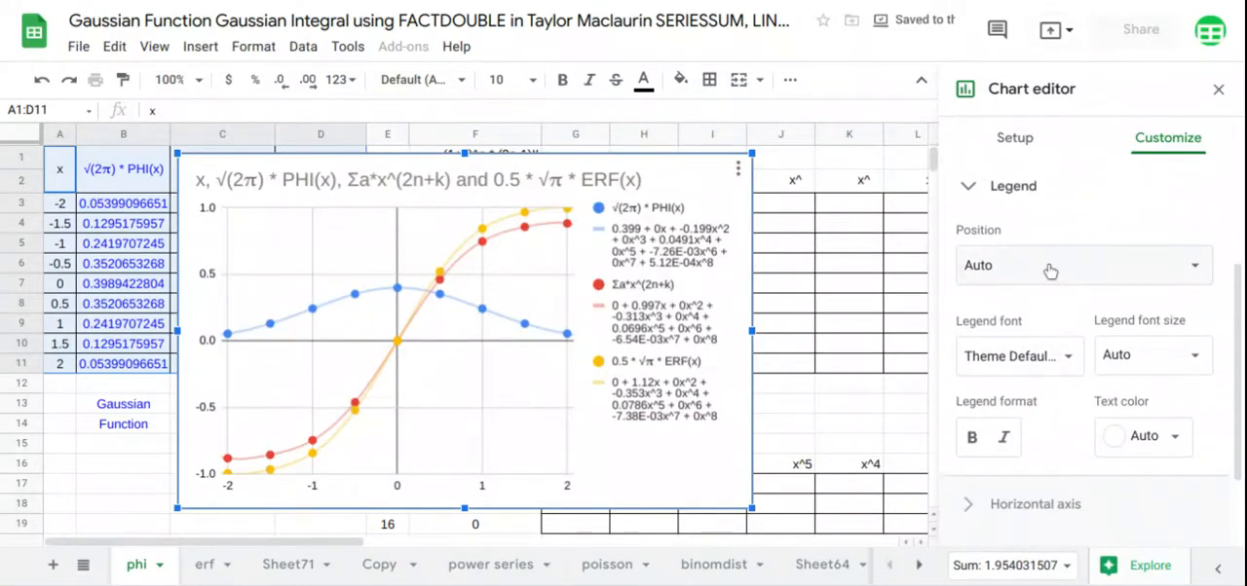
left_click(1049, 270)
left_click(1051, 111)
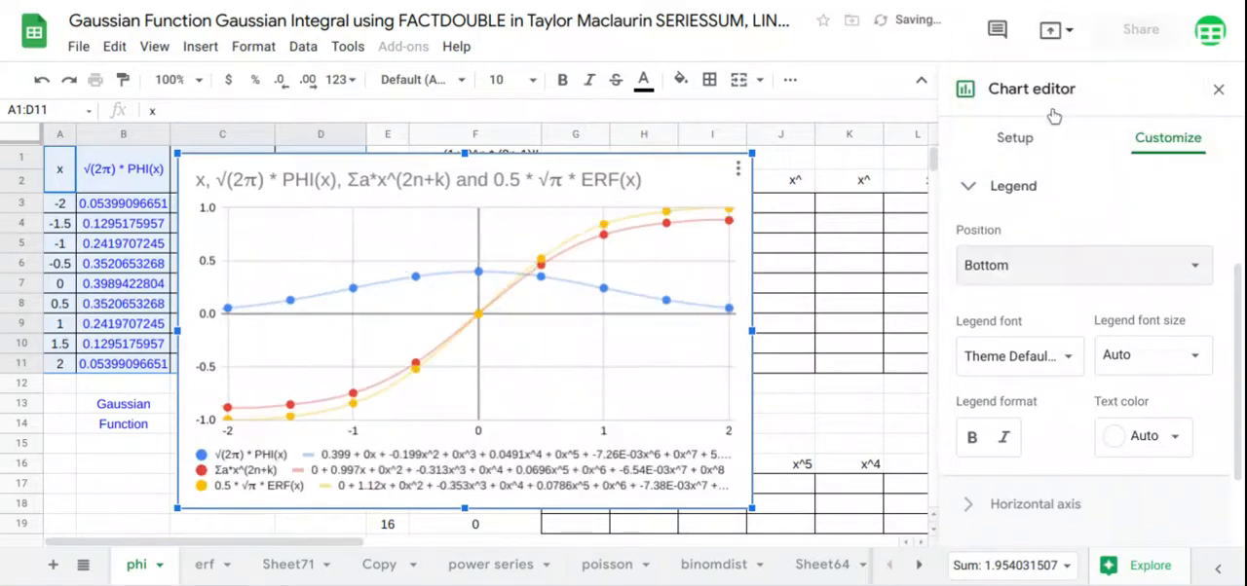
Delete the chart's title text
double_click(589, 192)
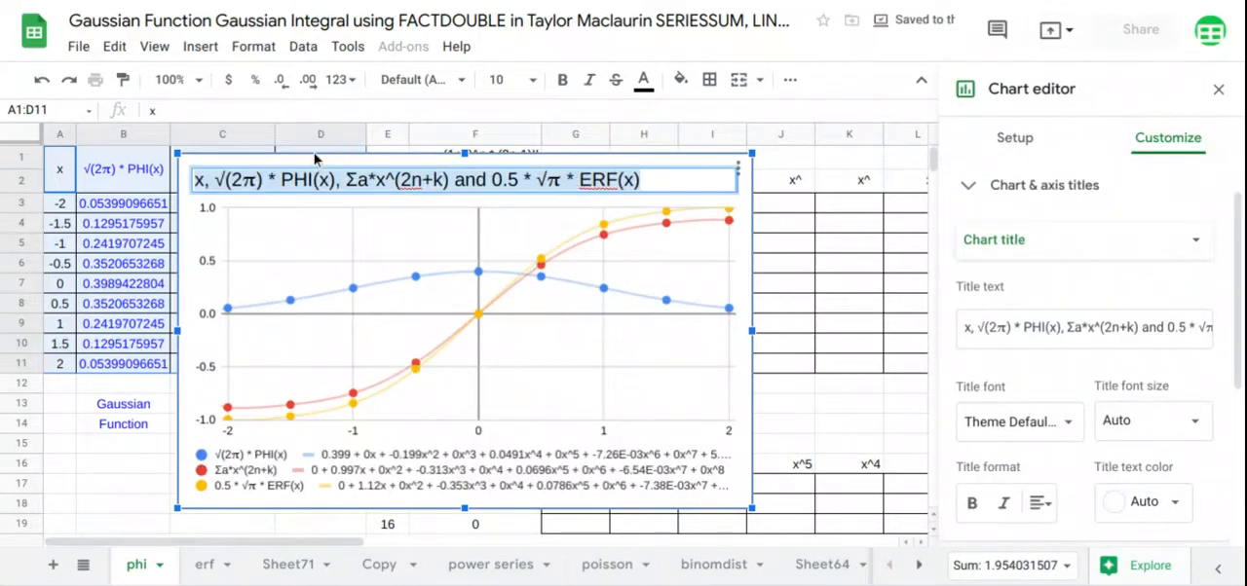
key("BackSpace")
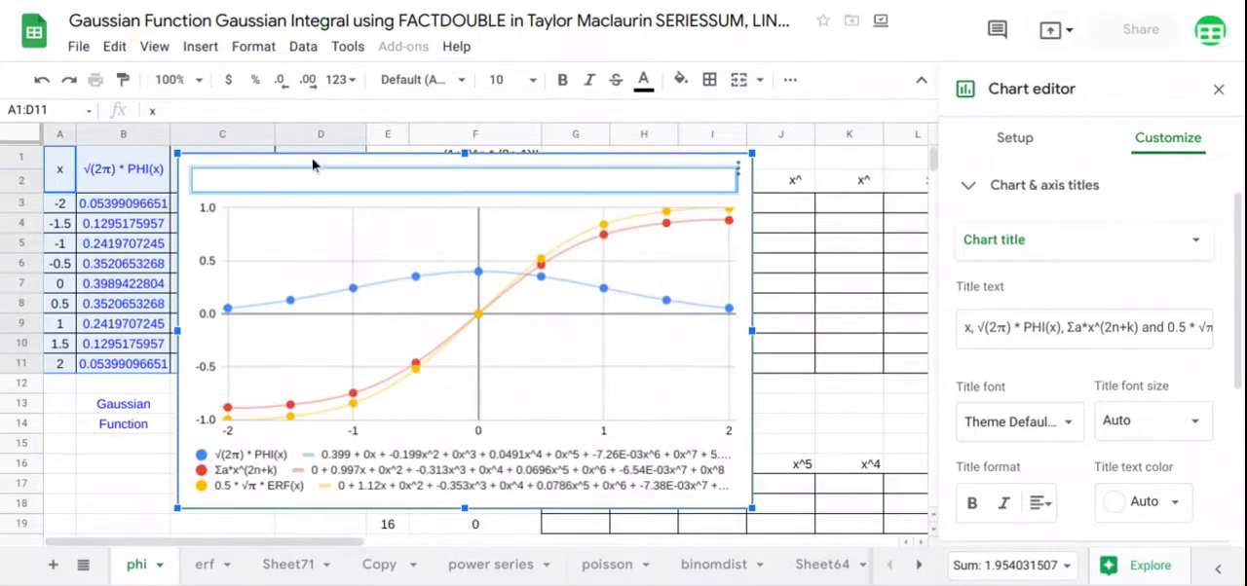
left_click(448, 467)
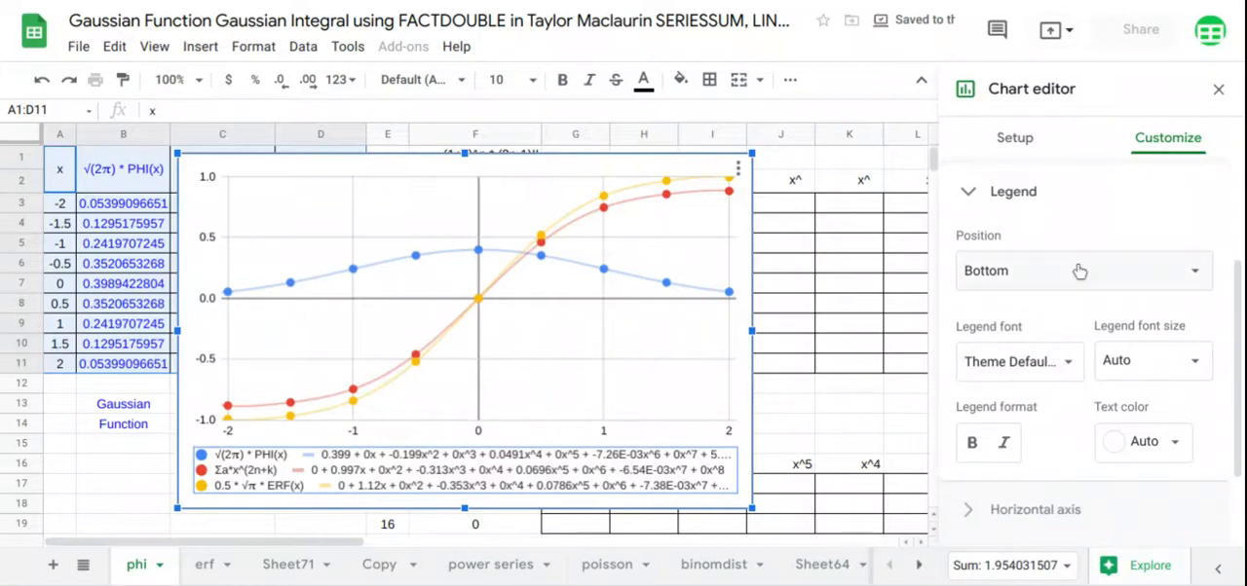
Color the 0.5 * √π * ERF(x) series with the theme green
scroll(1080, 270, "up", 2)
left_click(1035, 303)
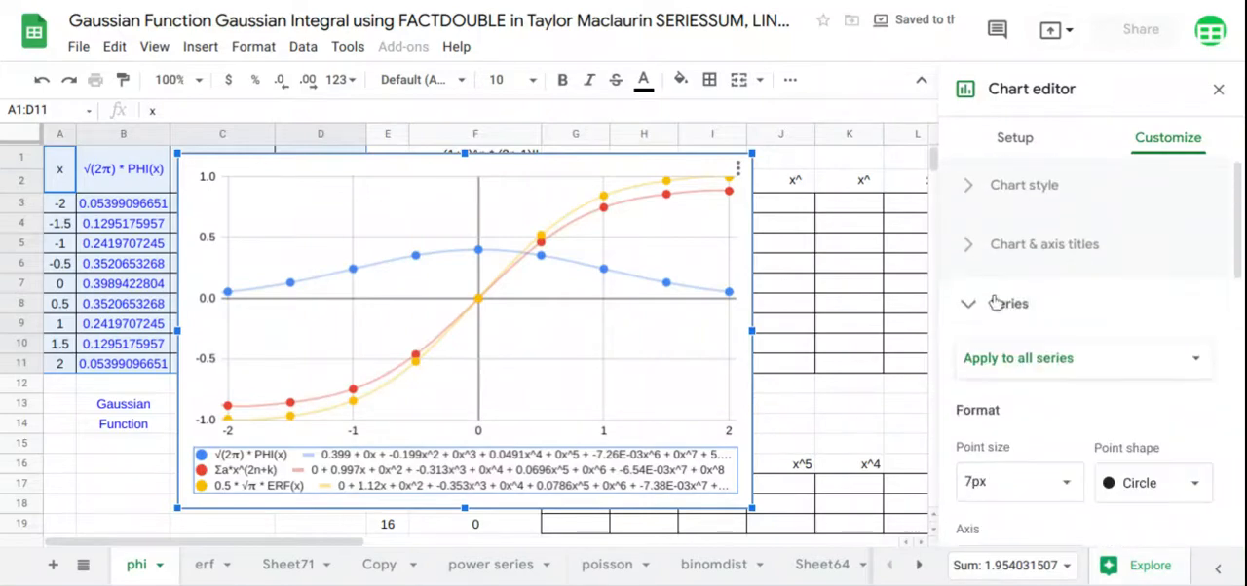
left_click(1077, 363)
left_click(1047, 448)
scroll(1051, 450, "down", 2)
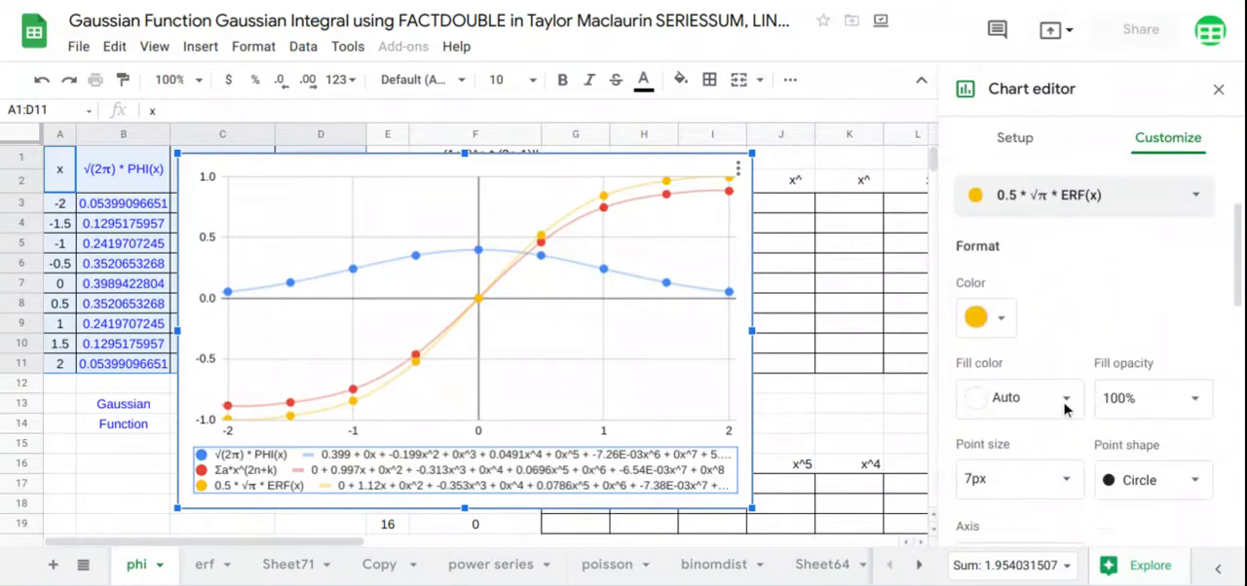
left_click(1000, 304)
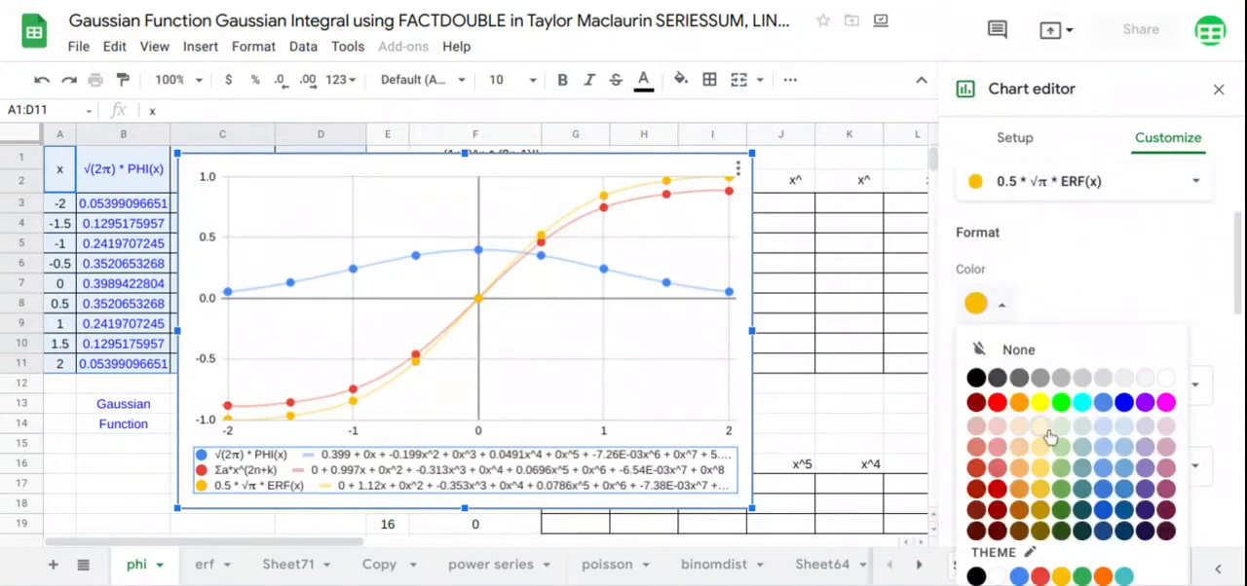
left_click(1081, 577)
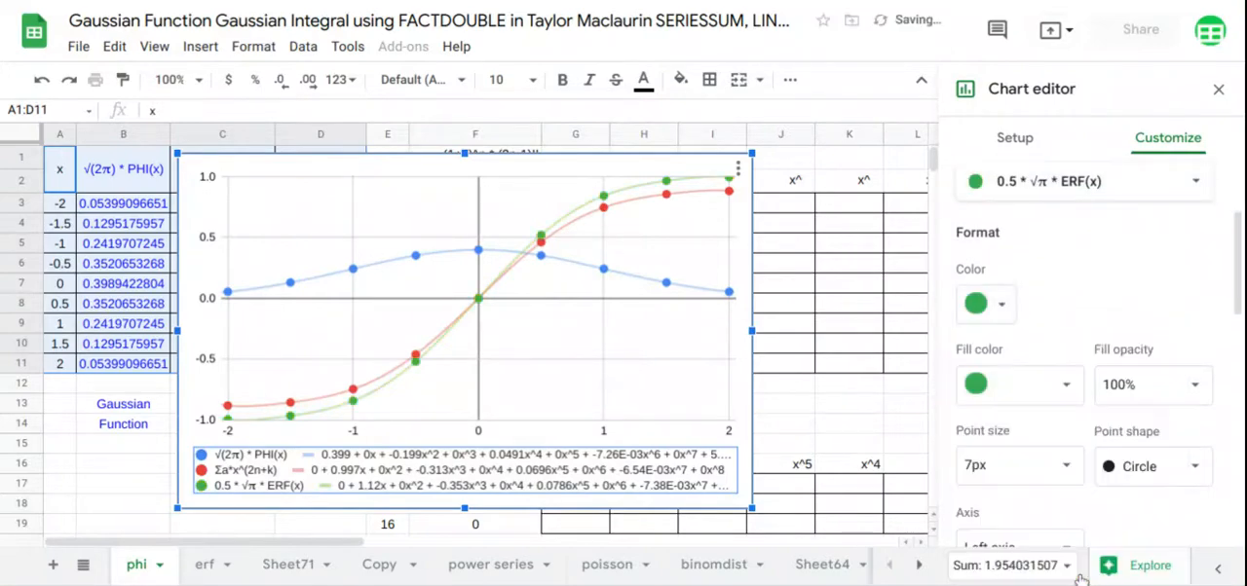
Set the point size of all series in the chart to 14px
scroll(1077, 387, "down", 2)
scroll(1073, 386, "down", 2)
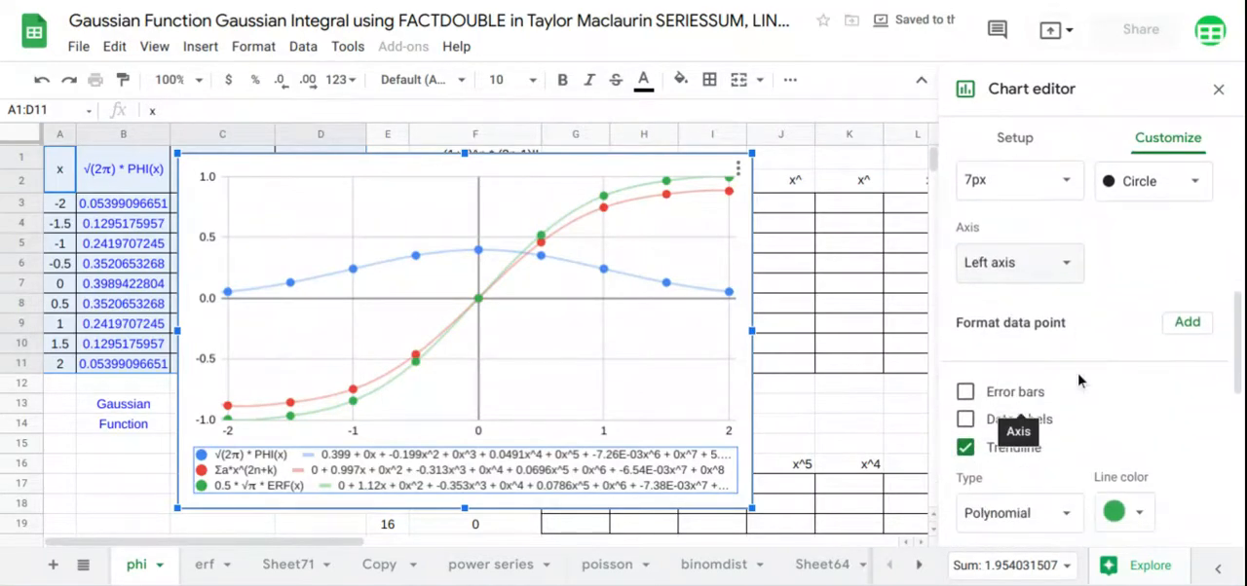
scroll(1072, 388, "down", 2)
scroll(1072, 385, "up", 4)
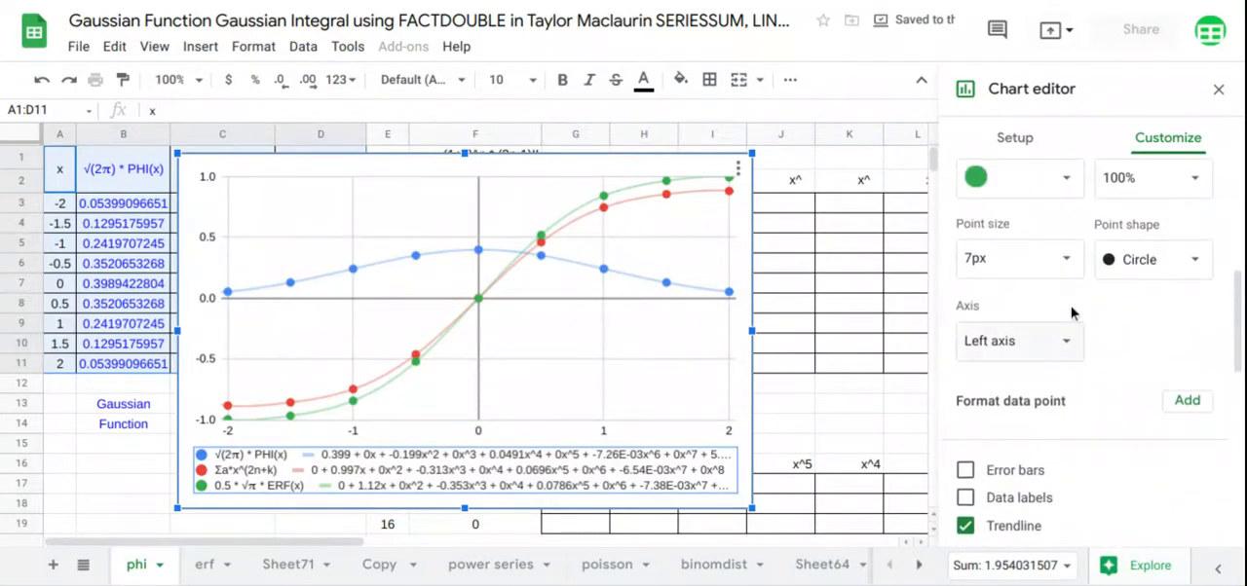
scroll(1071, 332, "up", 2)
scroll(1071, 312, "up", 2)
left_click(1081, 258)
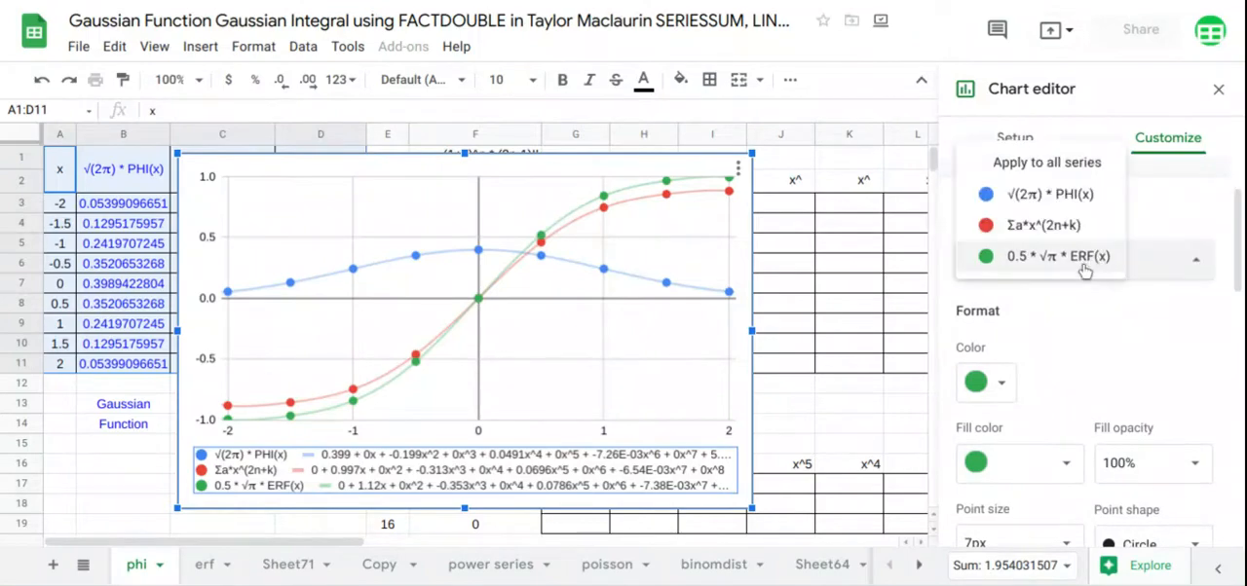
left_click(1042, 162)
scroll(1079, 304, "down", 2)
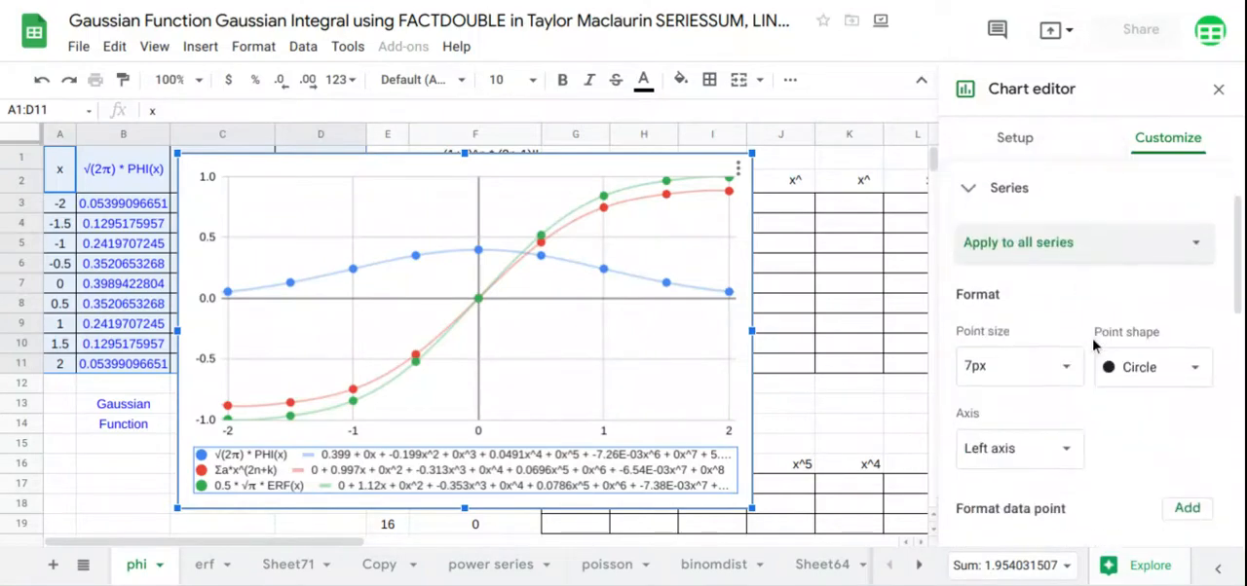
left_click(1071, 279)
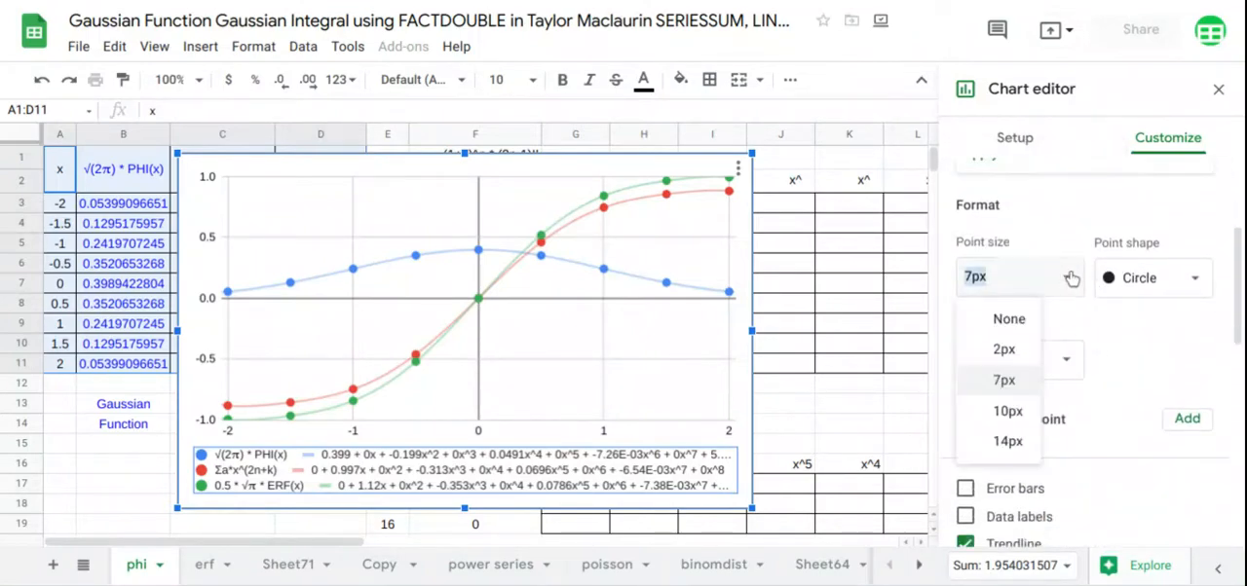
left_click(1031, 443)
Set the point size of the Σa*x^(2n+k) series to None, leaving only its trendline
scroll(1105, 392, "down", 4)
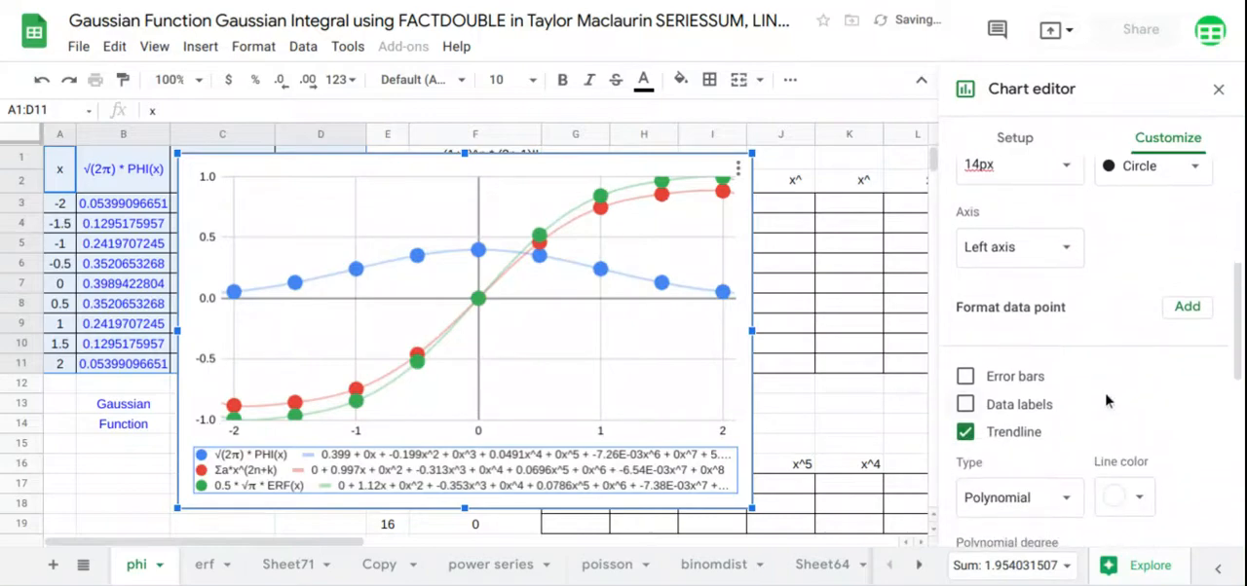
scroll(1106, 400, "up", 4)
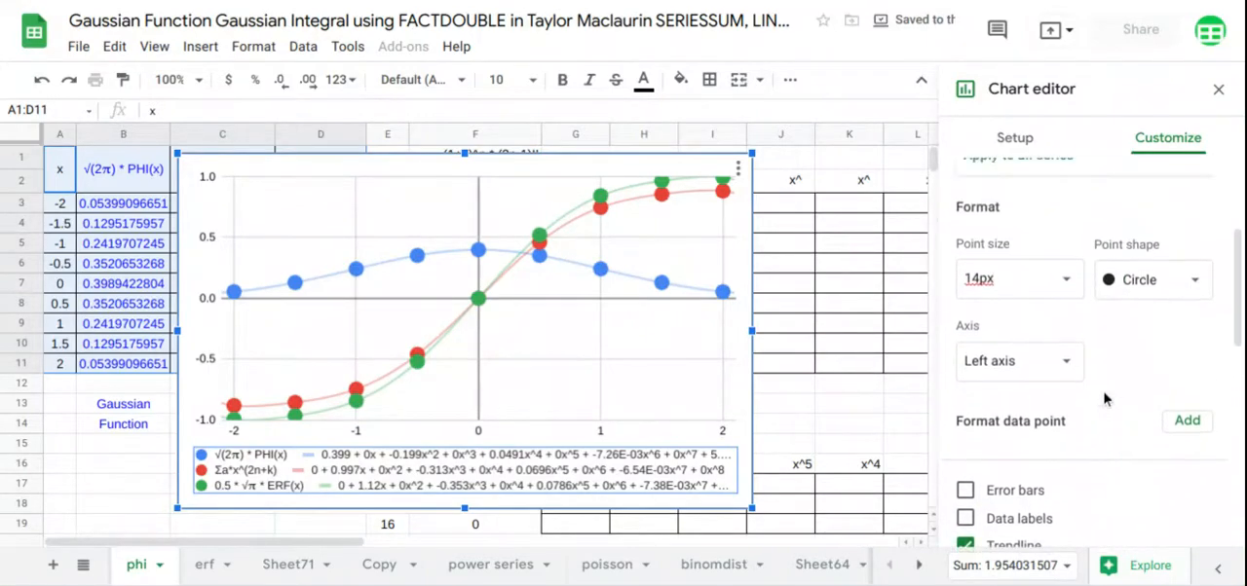
left_click(1001, 202)
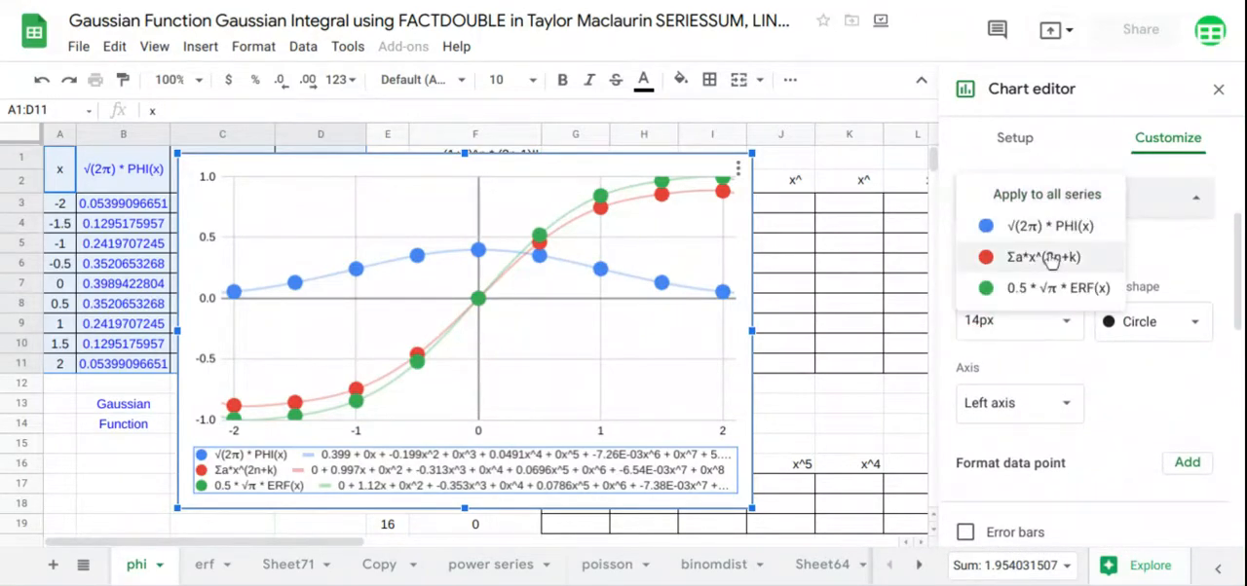
left_click(1043, 272)
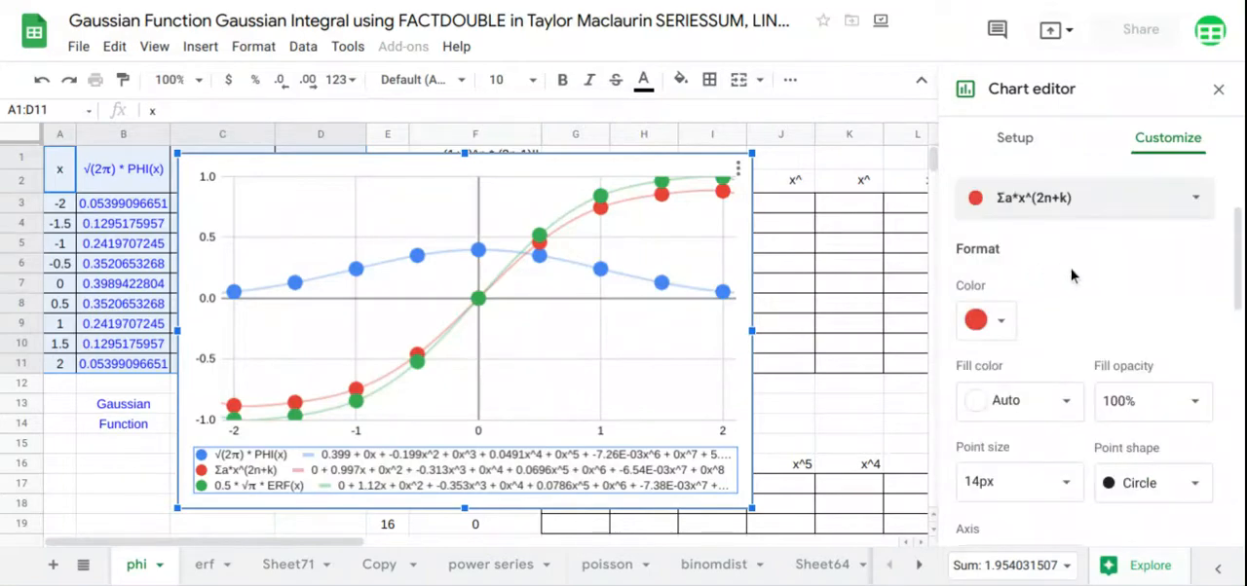
scroll(1070, 276, "down", 3)
scroll(1071, 276, "up", 1)
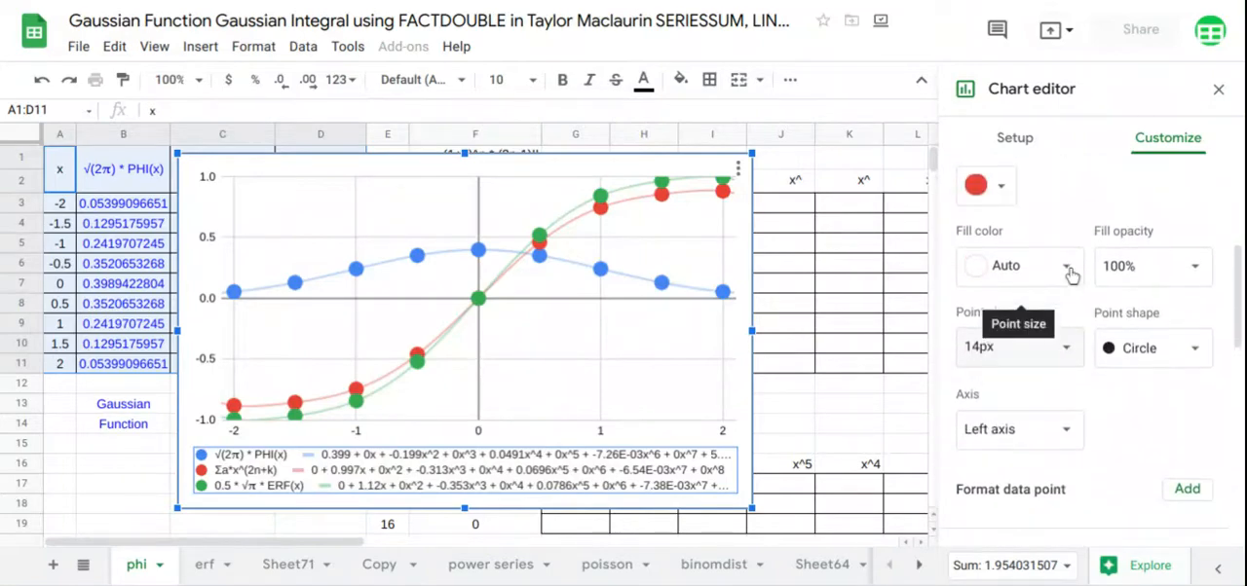
left_click(1061, 357)
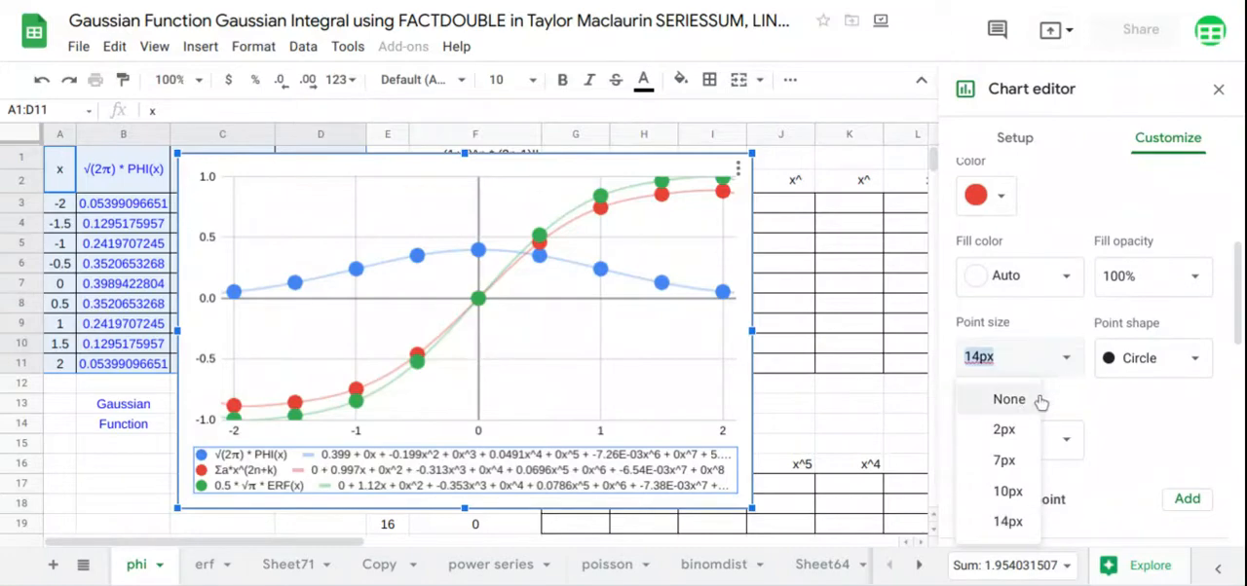
left_click(1010, 399)
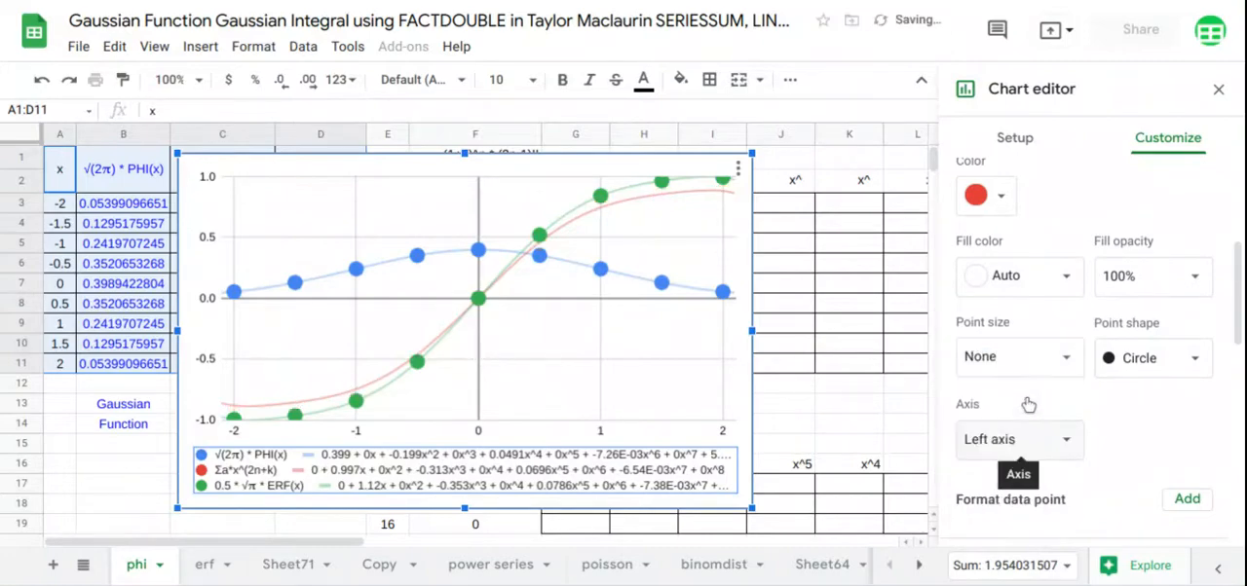
Set the trendline thickness of the Σa*x^(2n+k) series to 8px and close the chart editor
scroll(1114, 387, "down", 5)
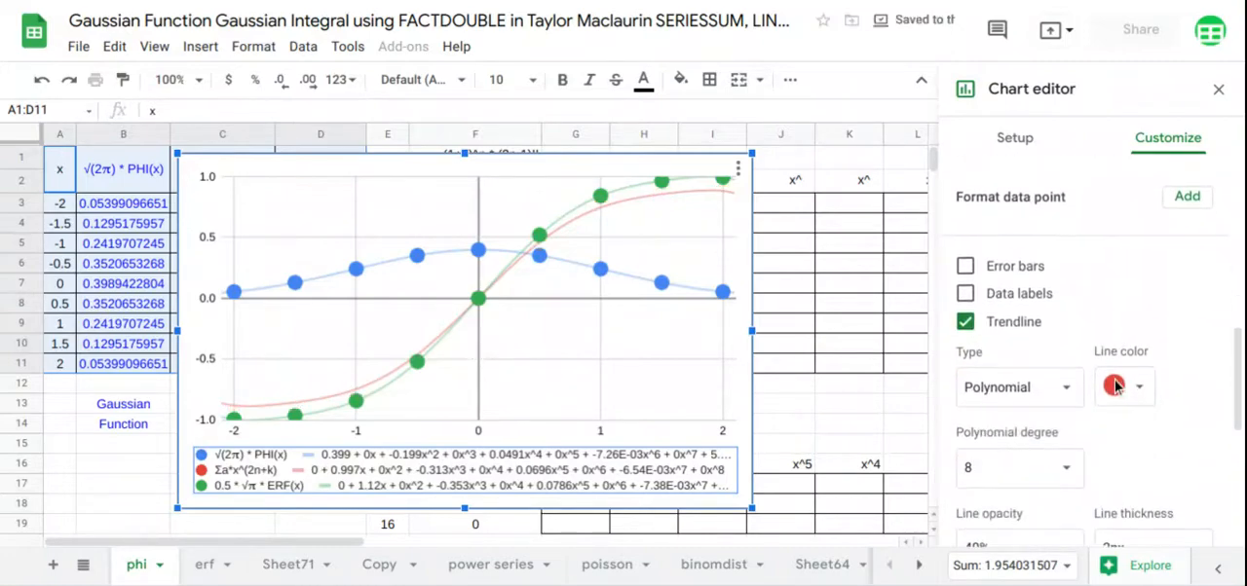
scroll(1115, 387, "down", 2)
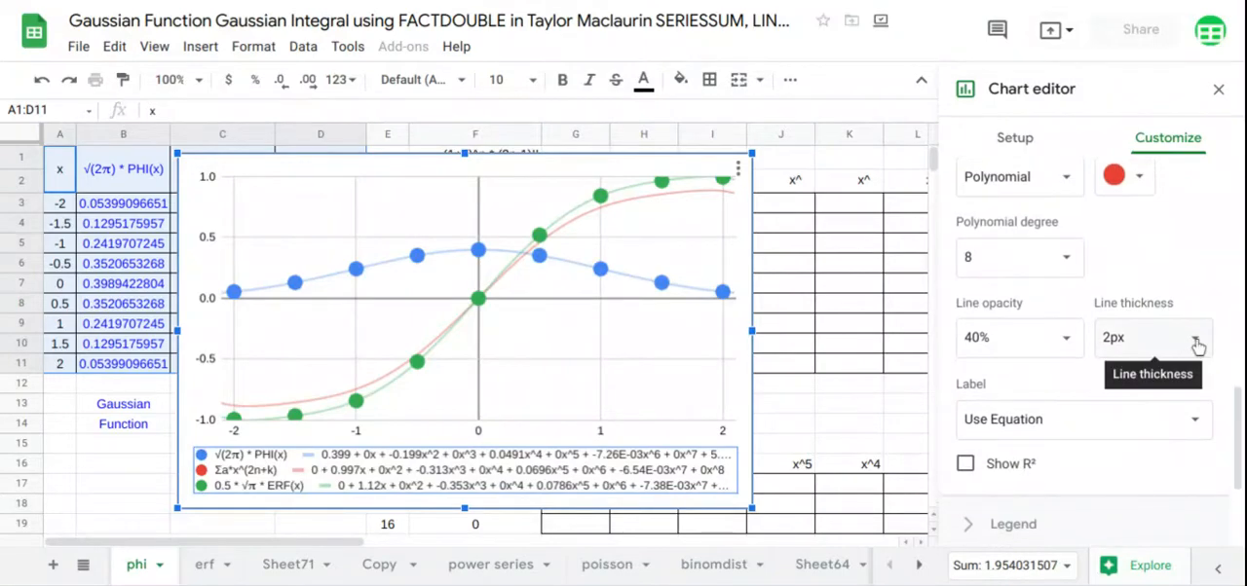
left_click(1154, 337)
left_click(1139, 474)
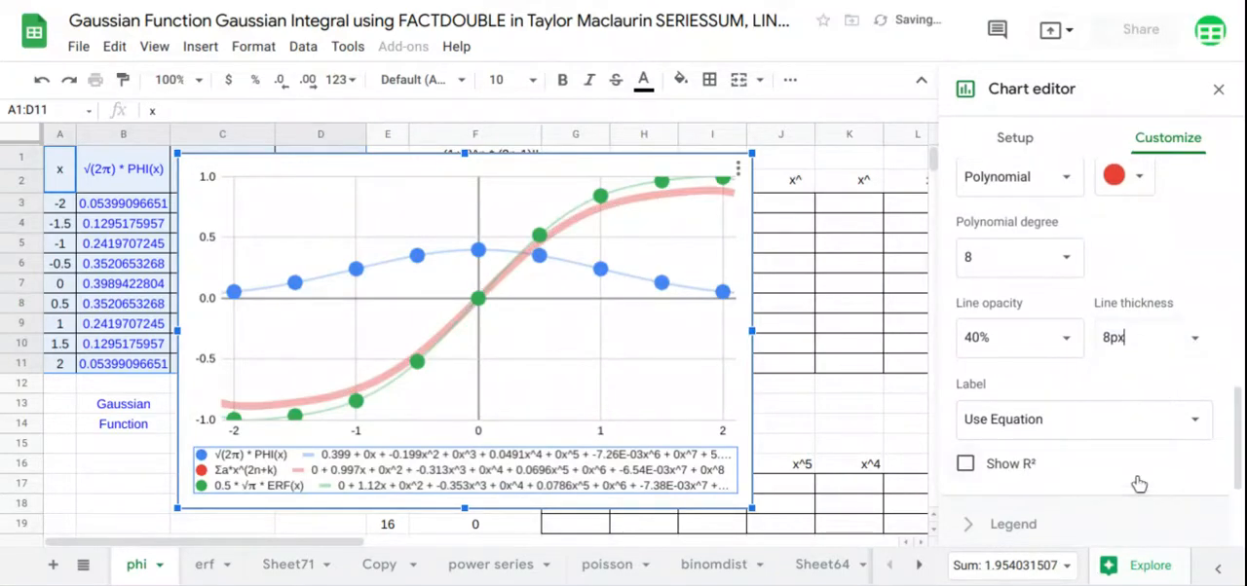
left_click(1218, 89)
Move the chart beside the coefficient column, starting at column G, and enlarge it down to row 15 and across past column O
left_click(611, 388)
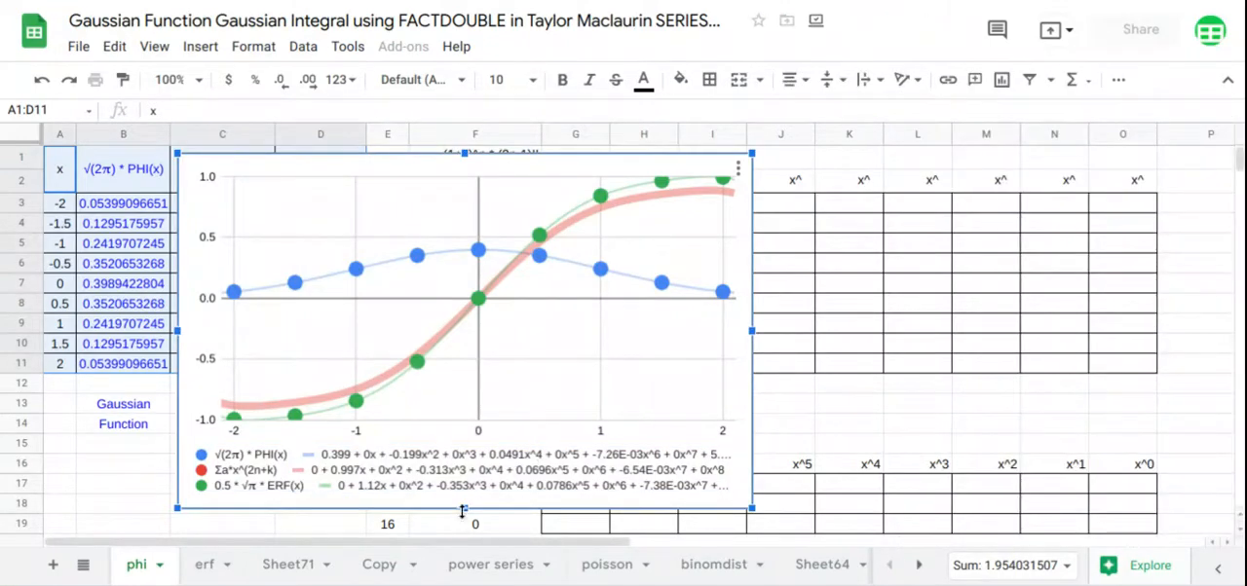
mouse_move(461, 471)
left_mouse_down()
mouse_move(465, 446)
mouse_move(467, 460)
left_mouse_up()
left_click_drag(507, 353, 862, 313)
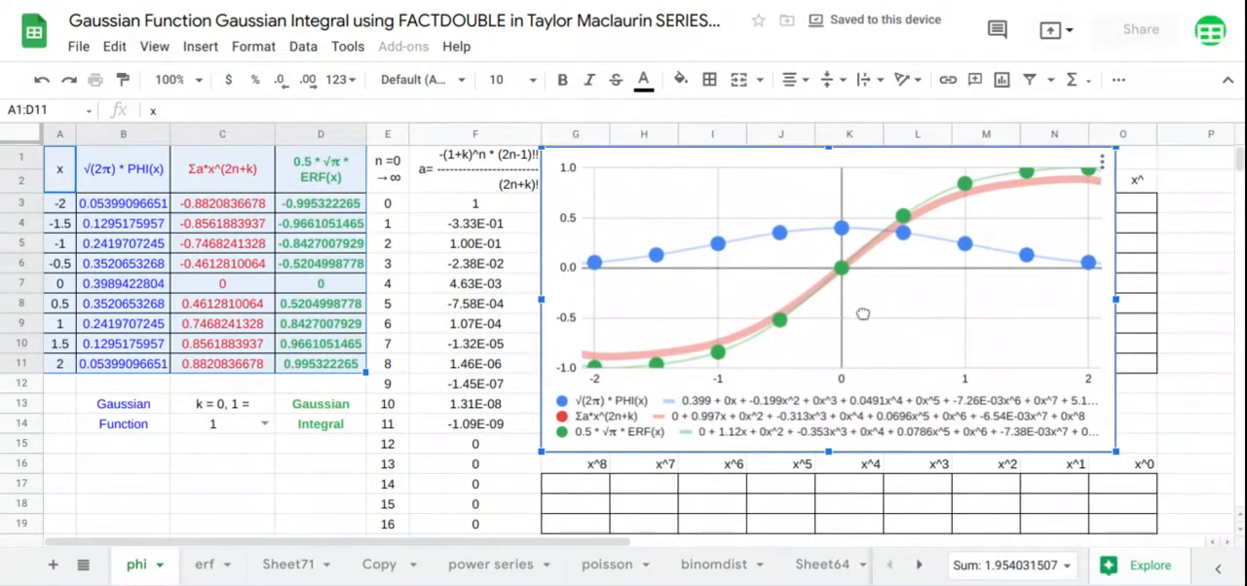
left_click_drag(828, 451, 828, 456)
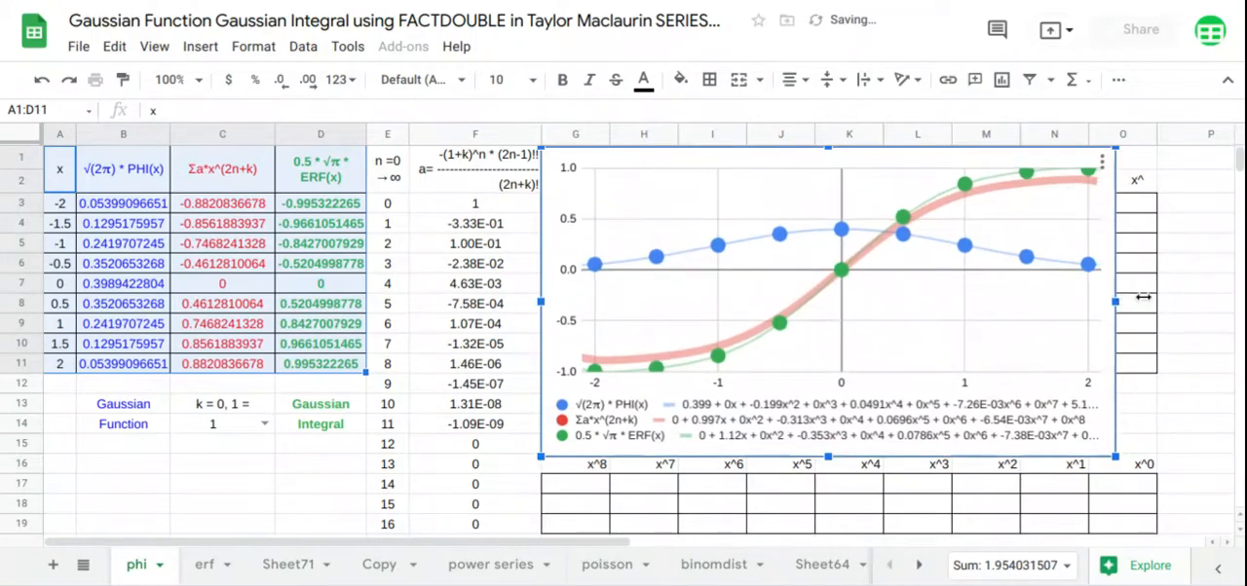
left_click_drag(1142, 297, 1178, 302)
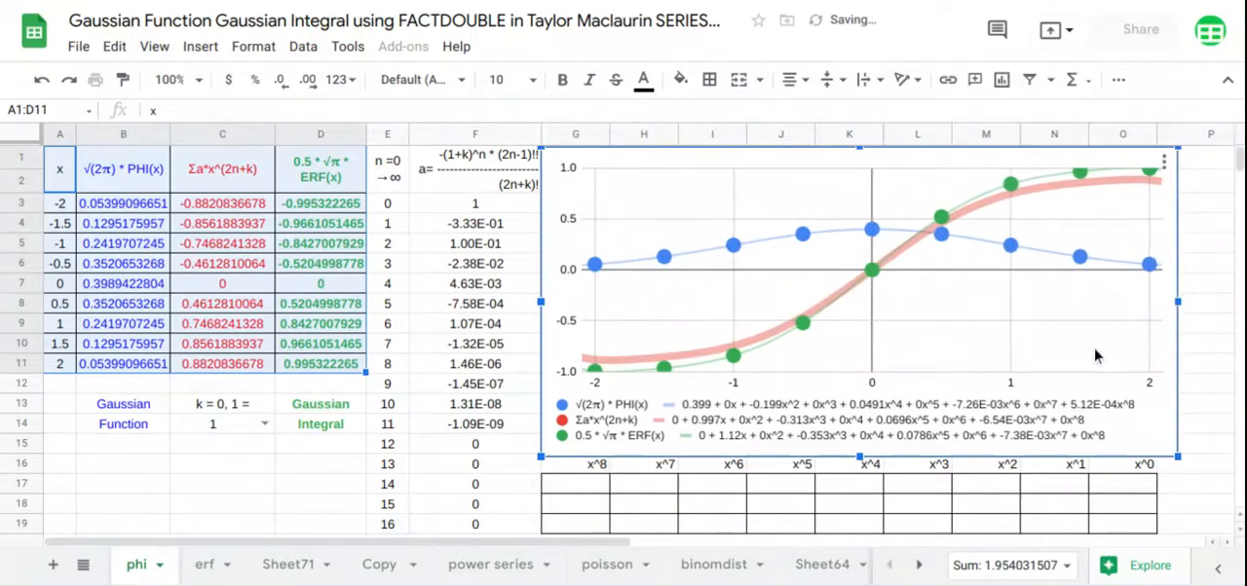
Set k in C14 to 0 and multiply PHI(A3:A11) by SQRTPI(2) inside the array formula in B3
left_click(265, 425)
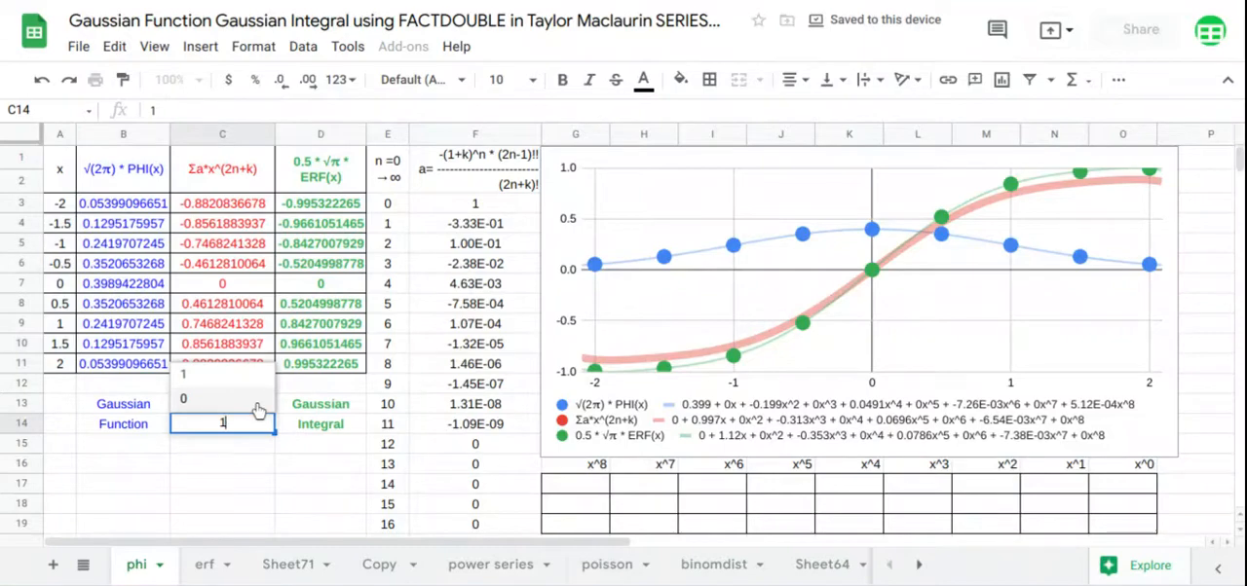
left_click(258, 410)
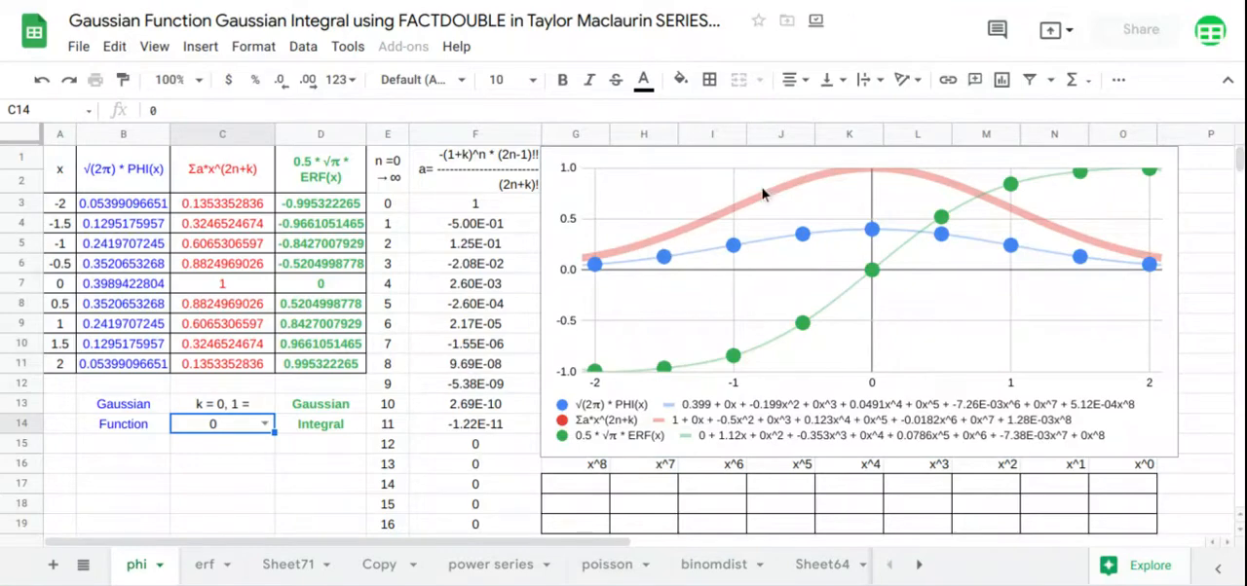
left_click(130, 205)
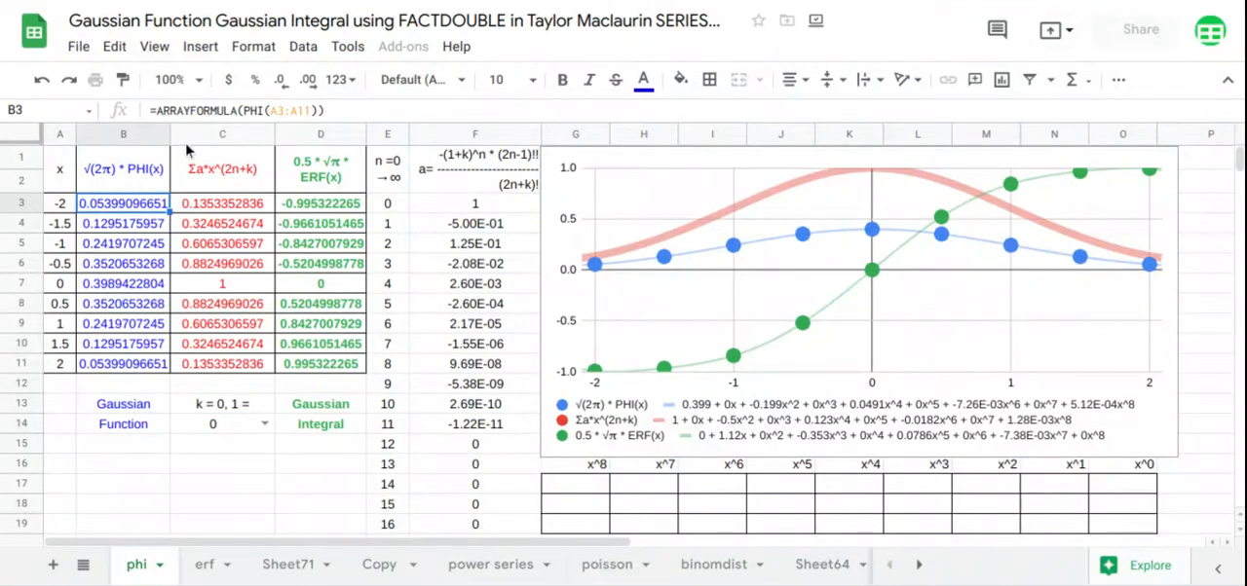
left_click(244, 110)
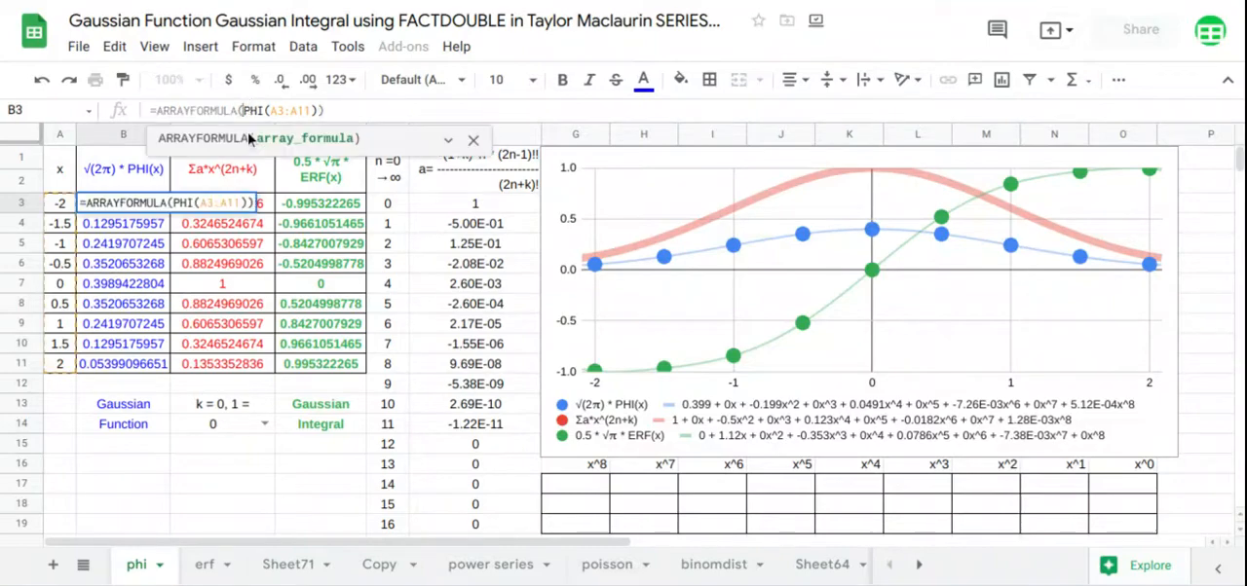
type("*")
key("Left")
type("sq")
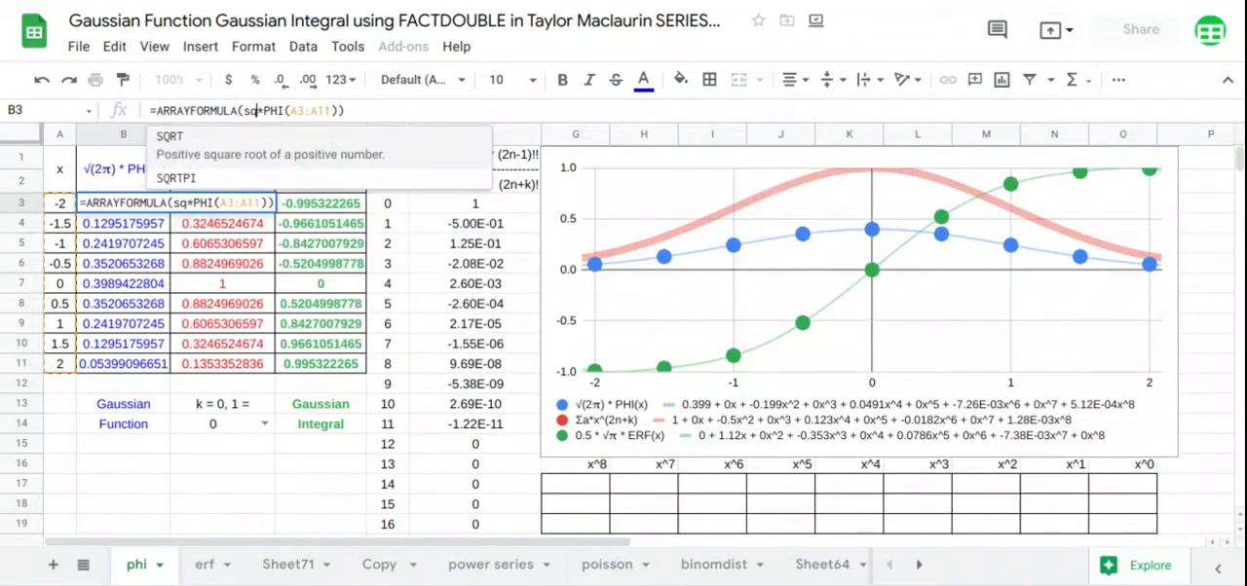
left_click(210, 185)
type("2")
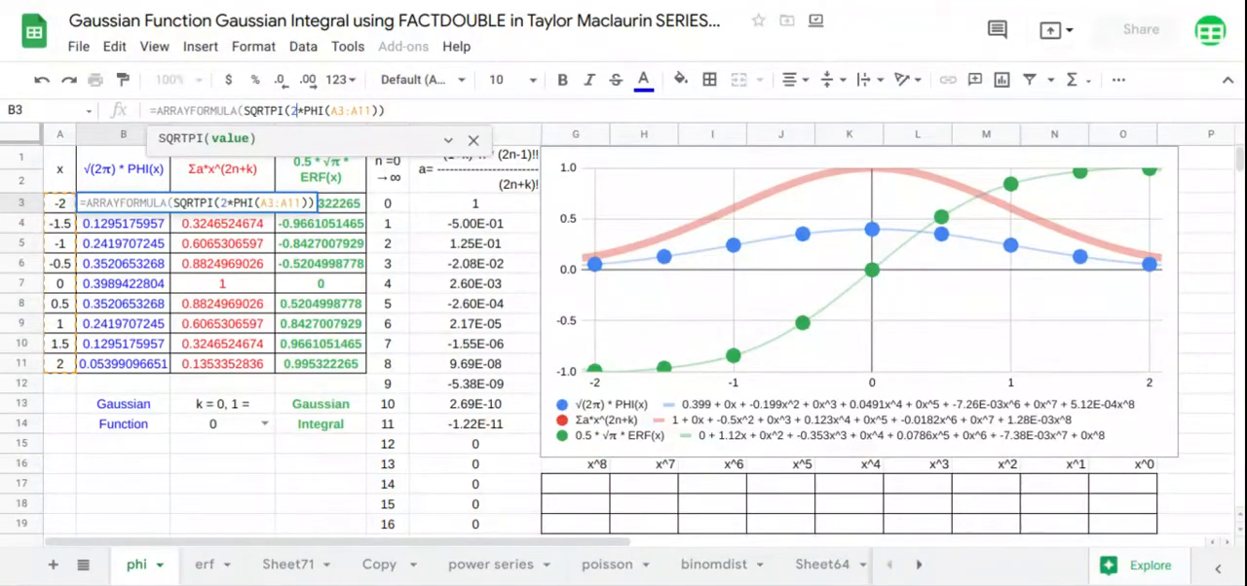
type(")")
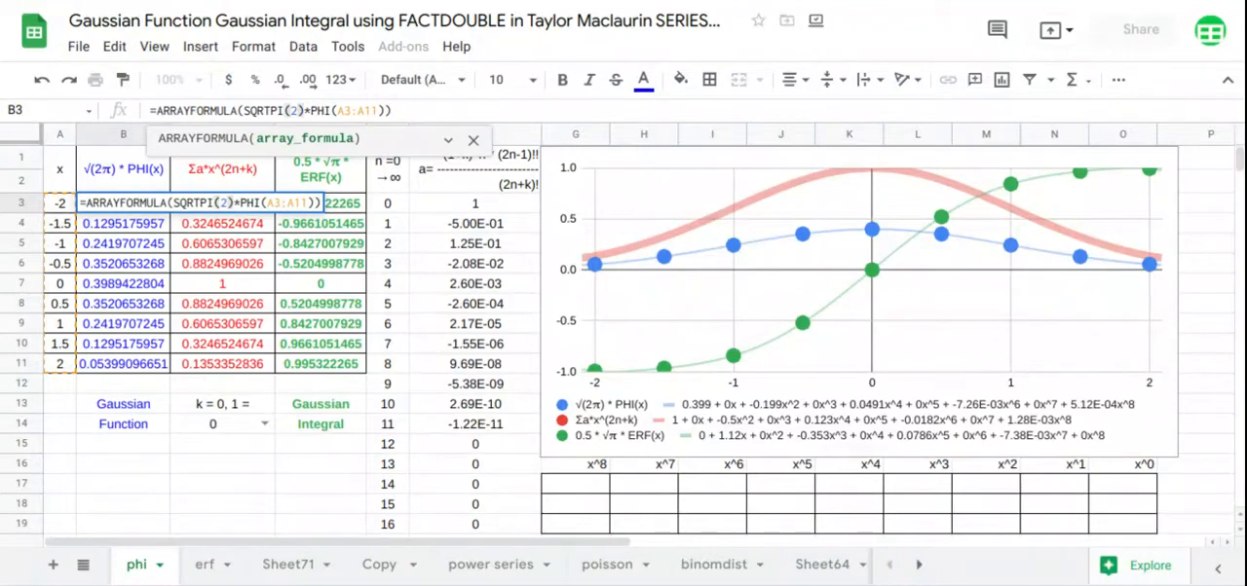
key("Return")
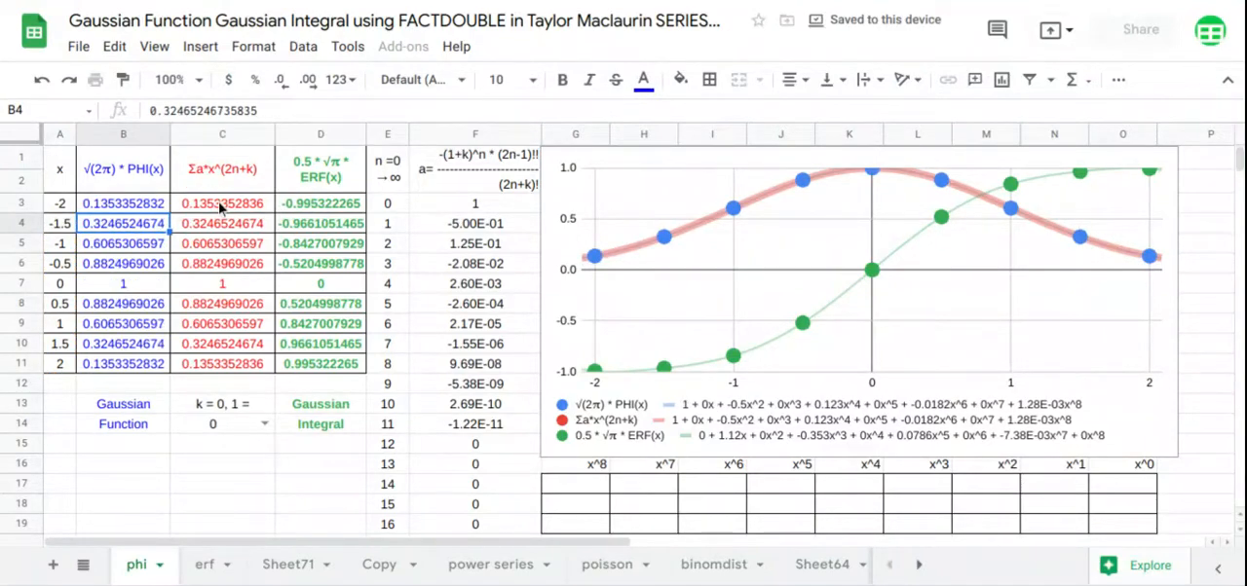
Set k in C14 to 1 and multiply ERF(A3:A11) by SQRTPI(1) inside the array formula in D3
left_click(264, 425)
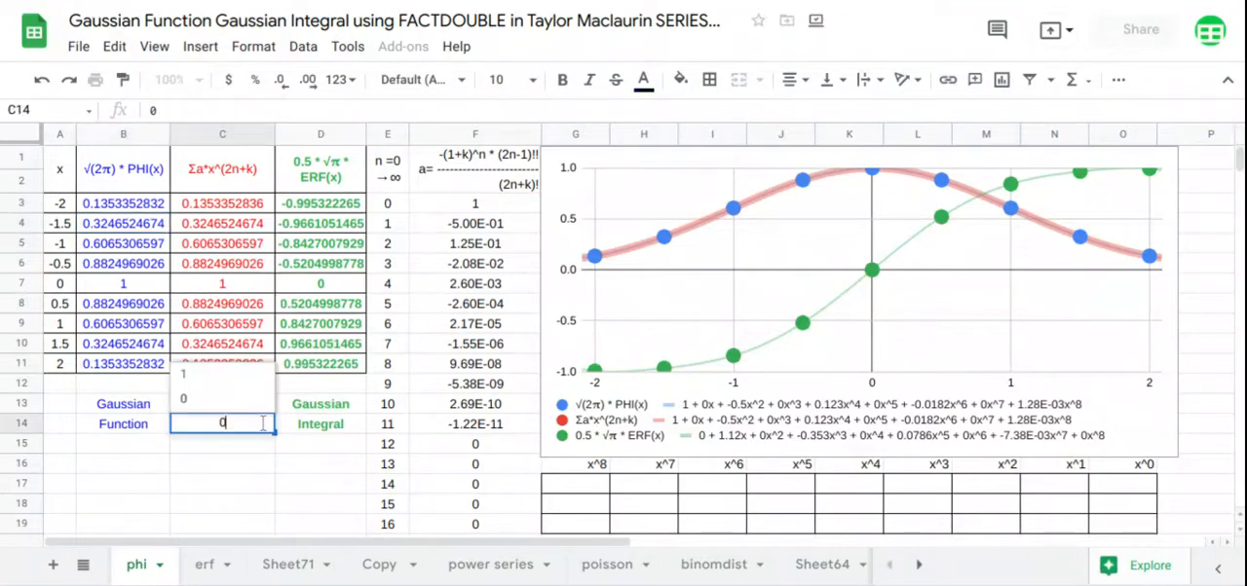
left_click(234, 376)
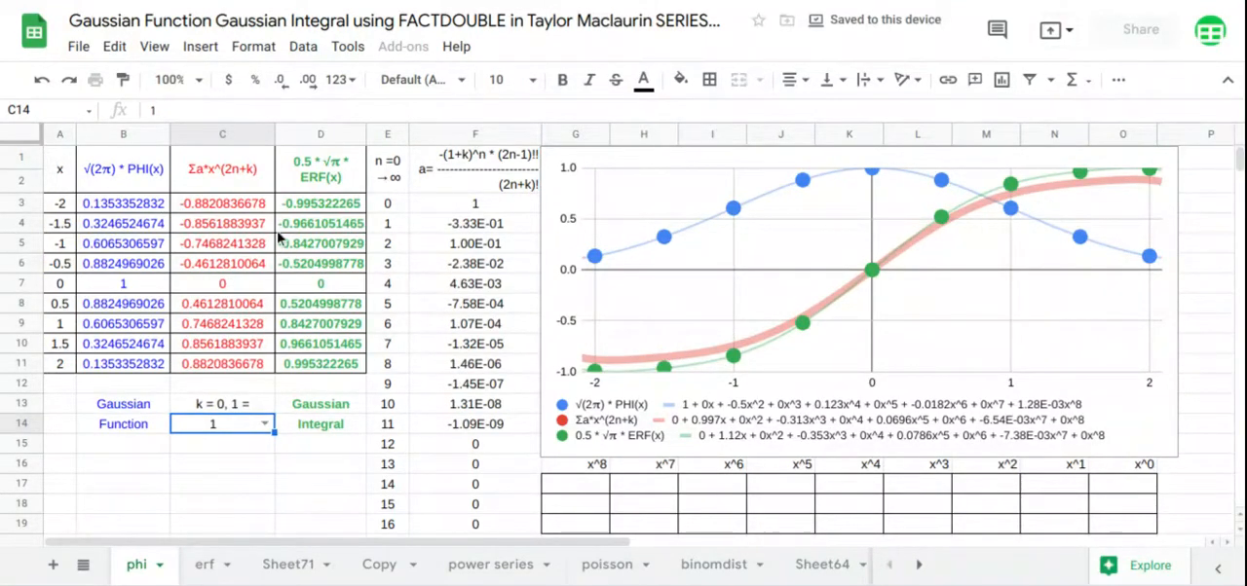
left_click(324, 206)
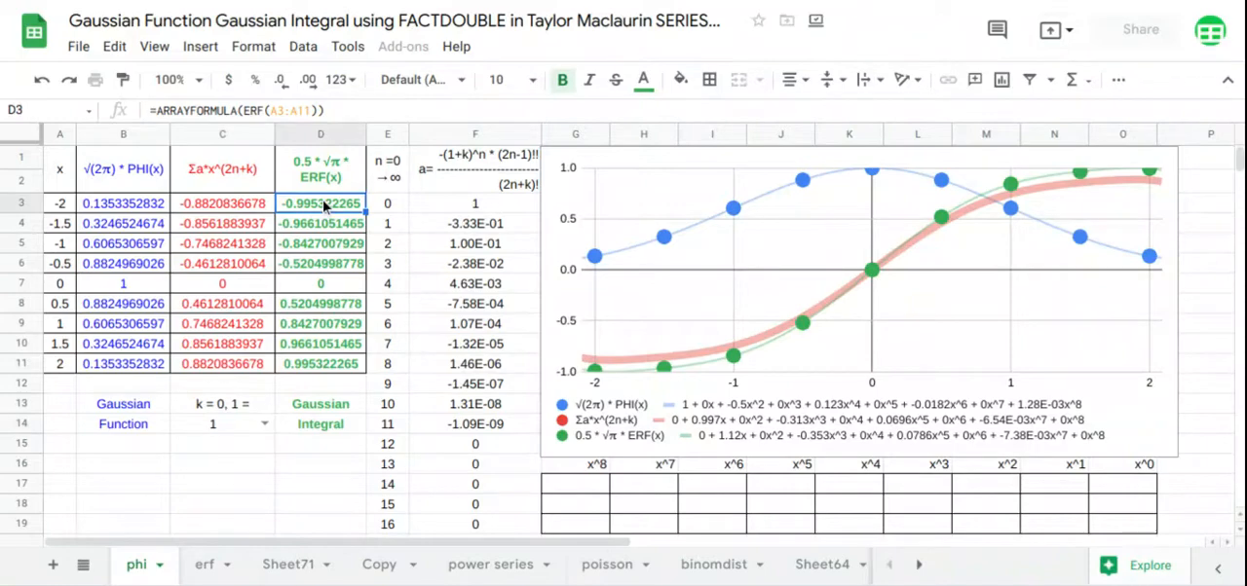
left_click(244, 110)
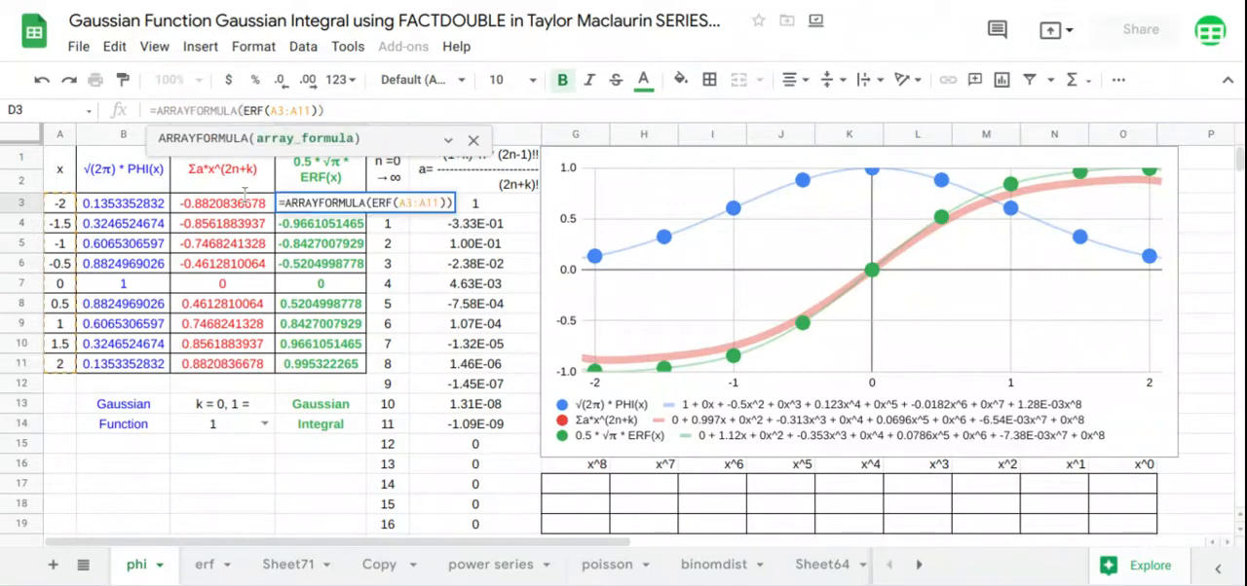
type("*")
key("Left")
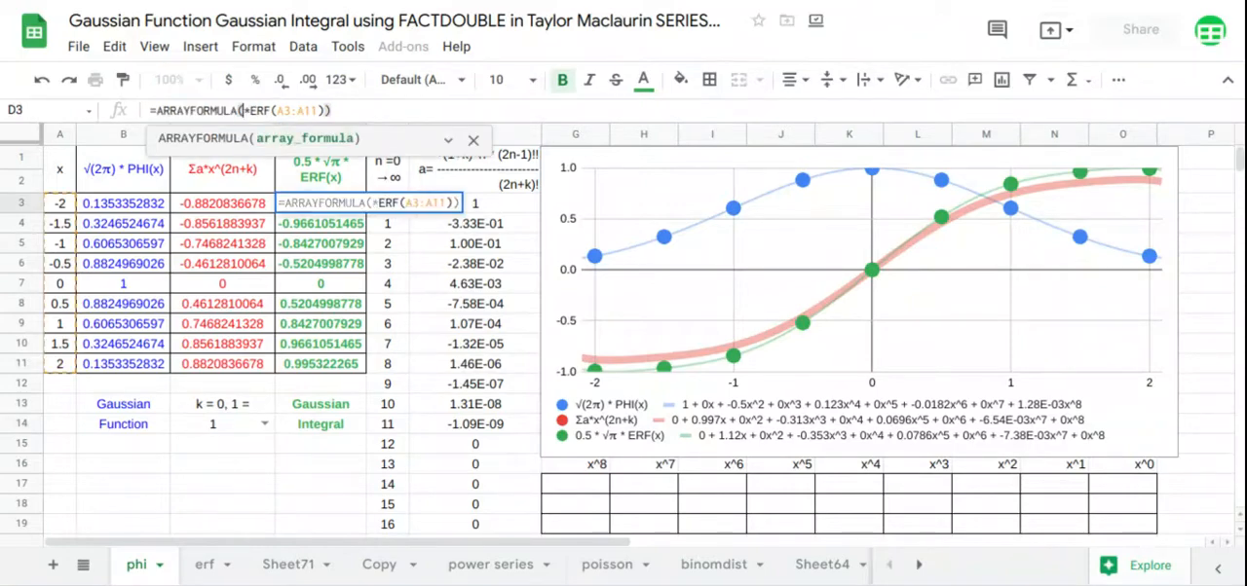
type("sqr")
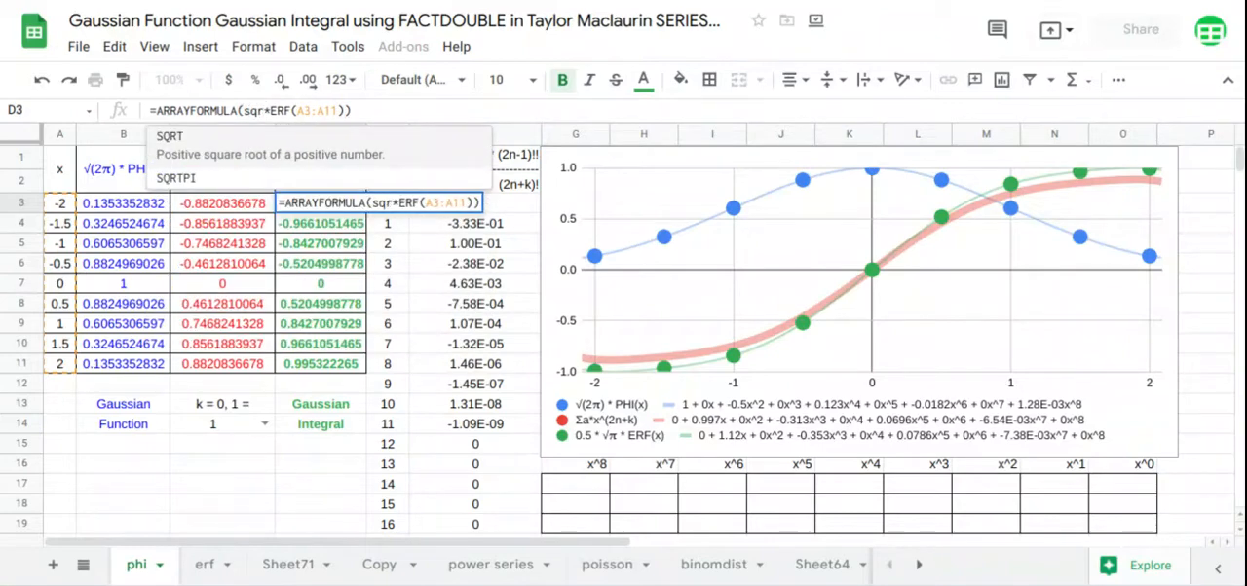
key("Down")
key("Tab")
type("1")
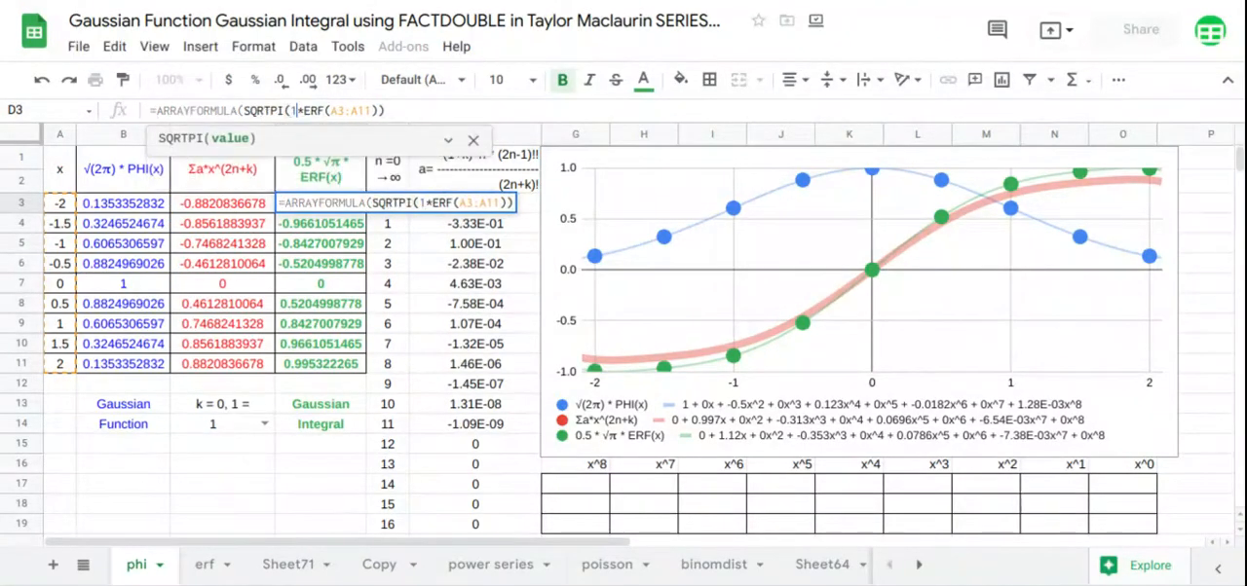
type(")")
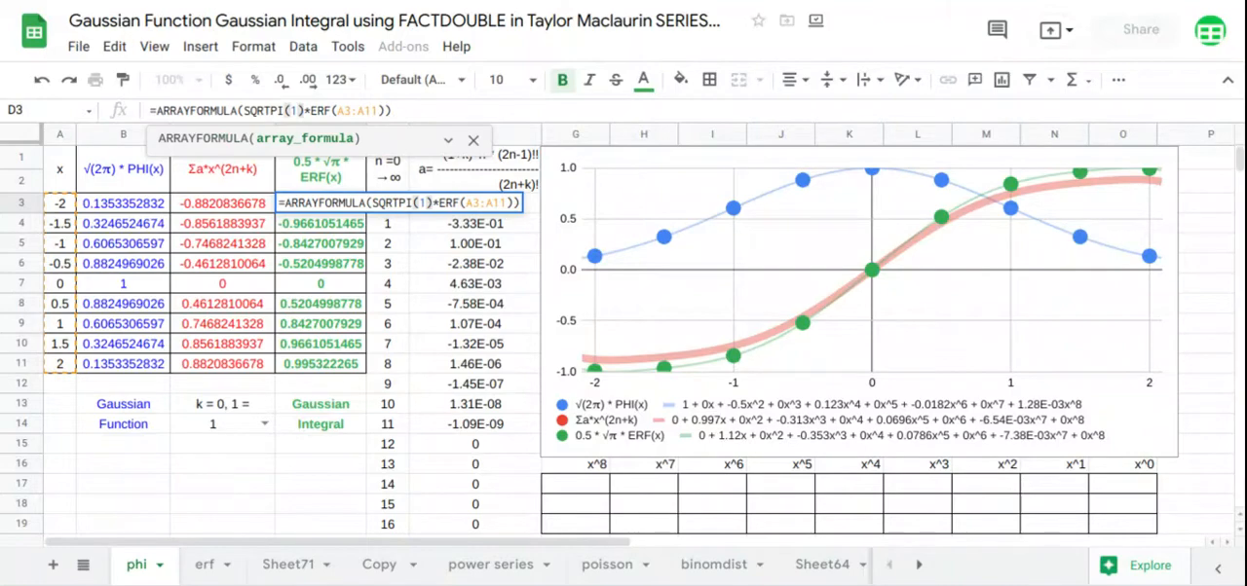
key("Return")
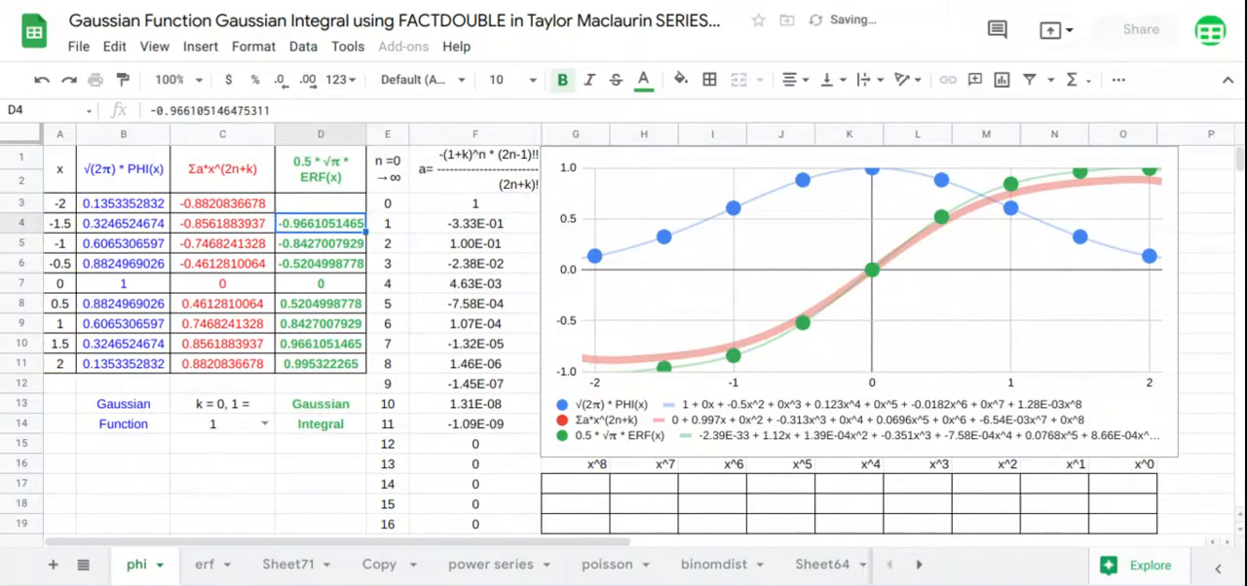
Add the factor .5 before SQRTPI(1) in the D3 array formula and set k in C14 to 0
left_click(346, 205)
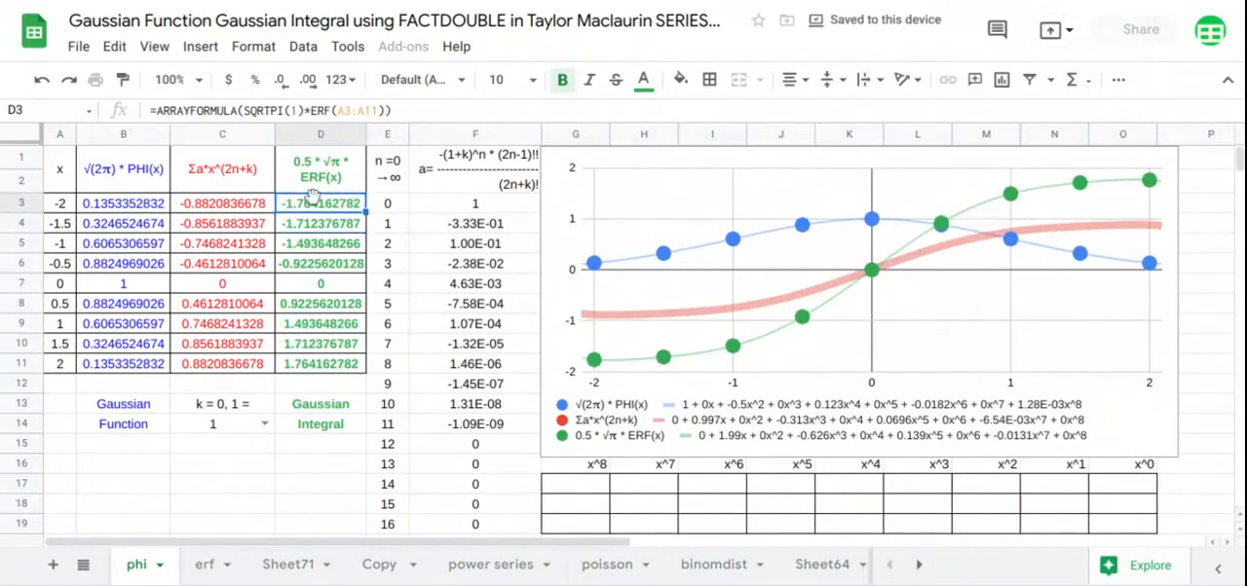
left_click(244, 111)
type("*")
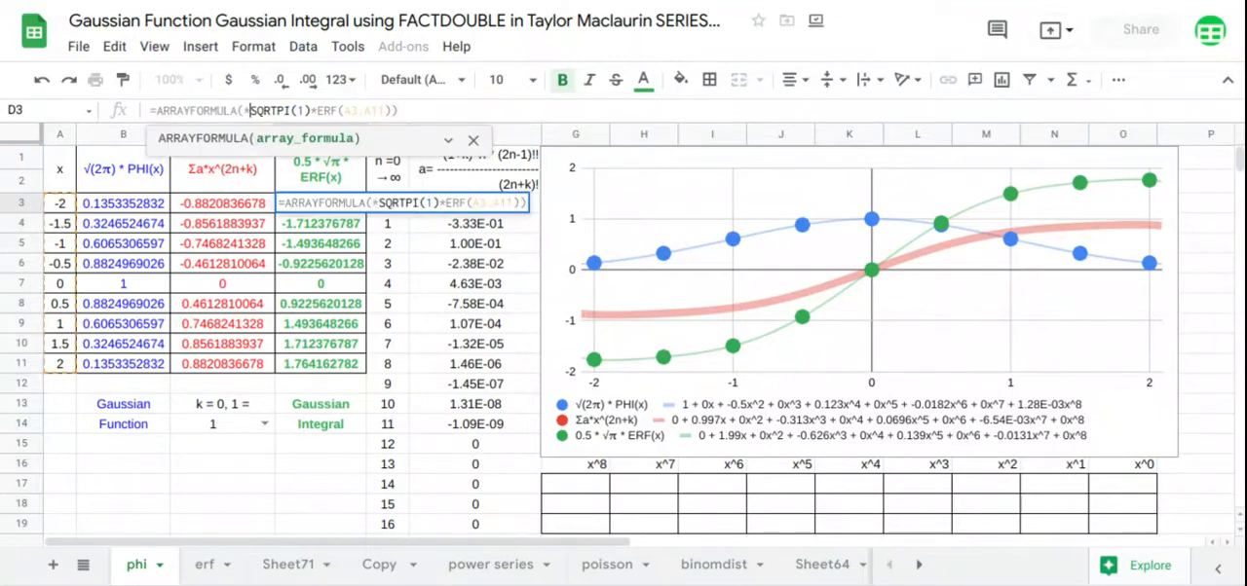
type(".5")
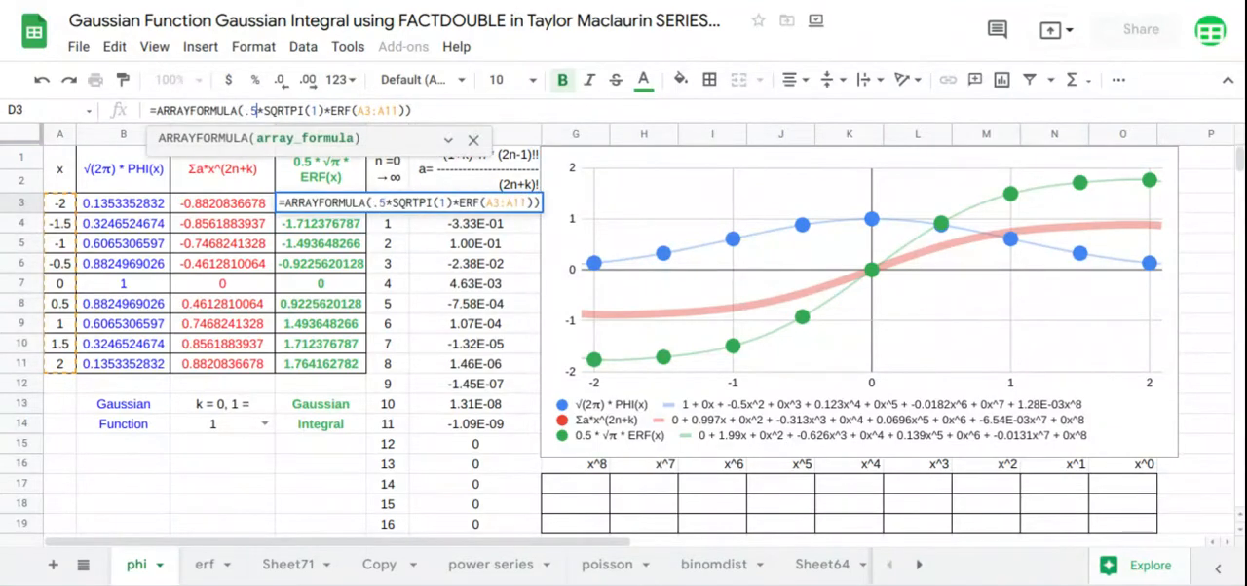
key("Return")
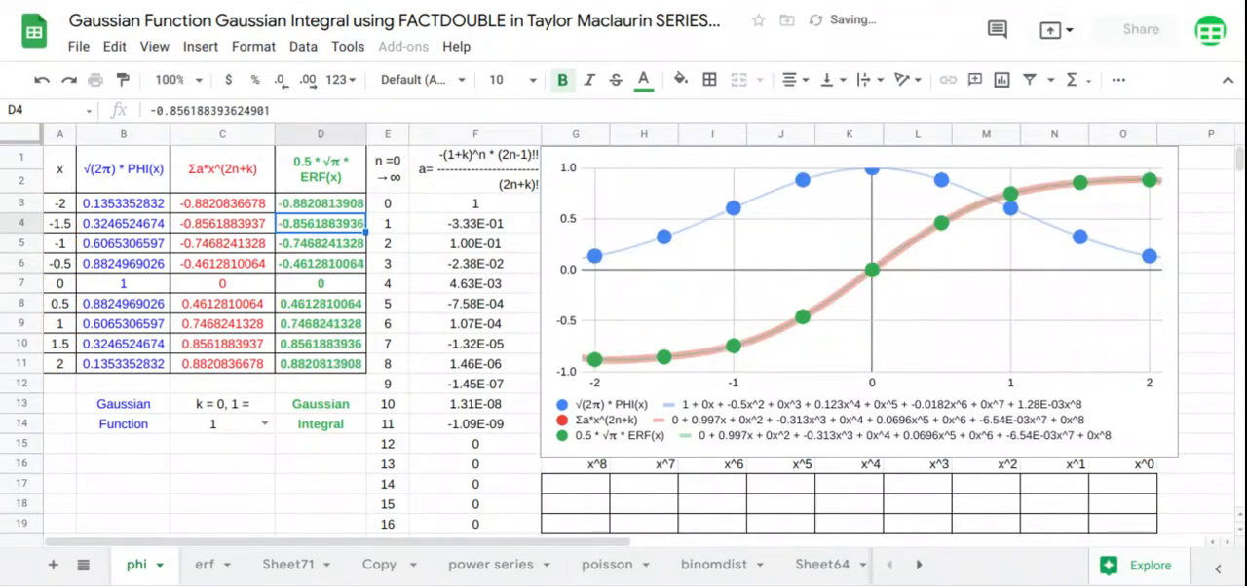
left_click(265, 424)
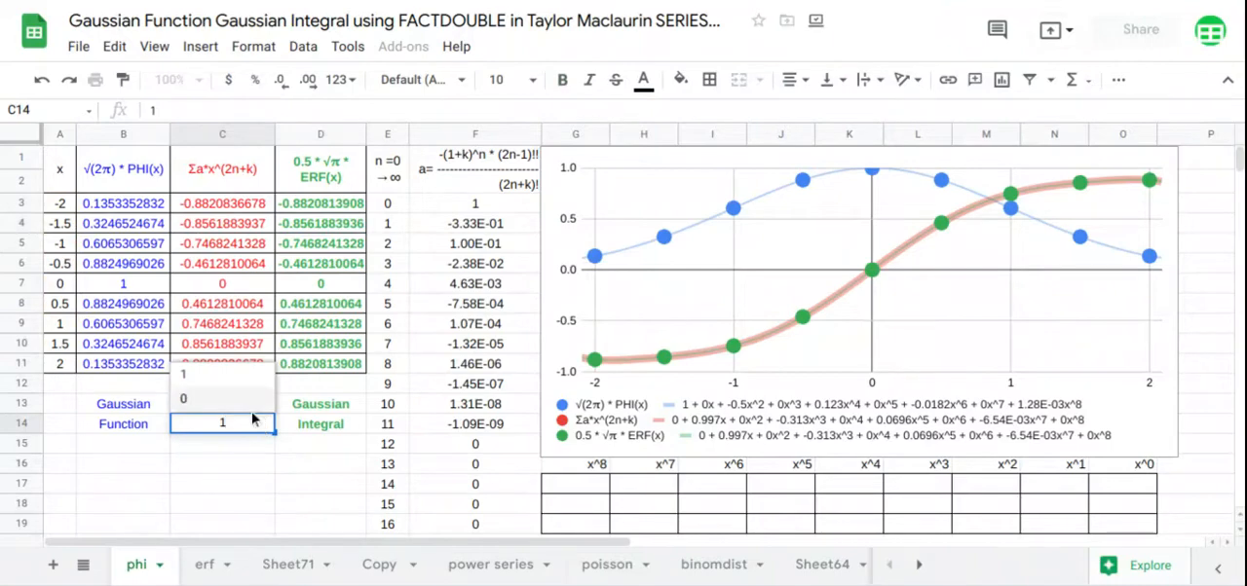
left_click(243, 400)
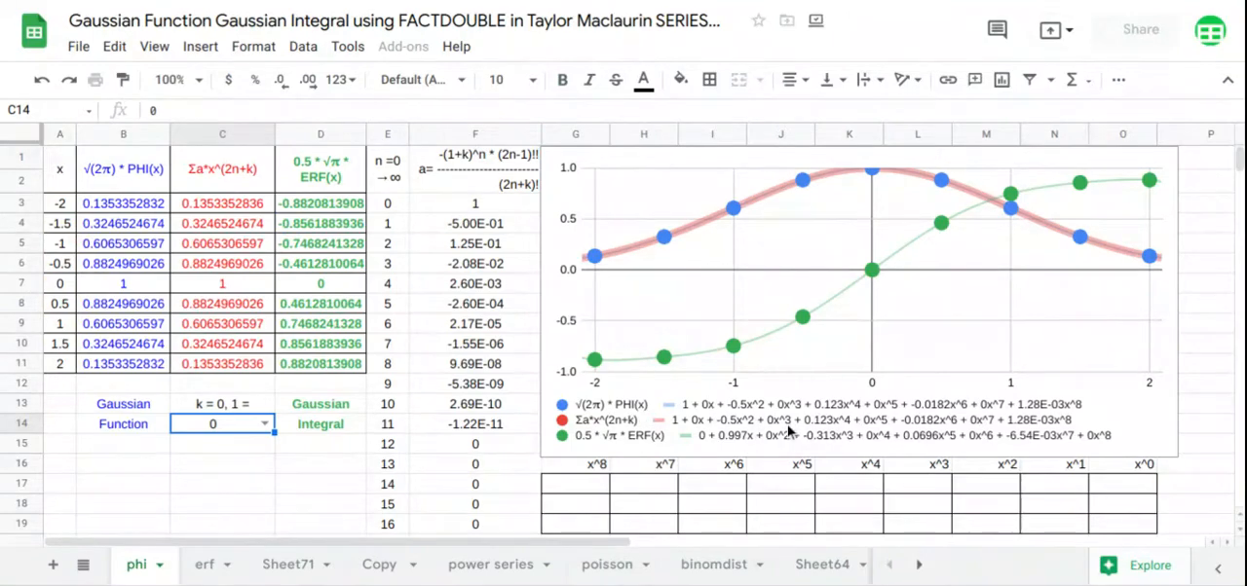
Move the chart off the x^ table to start at column P, and fill the exponents from G1 with =TRANSPOSE(E3:E11)
left_click(567, 335)
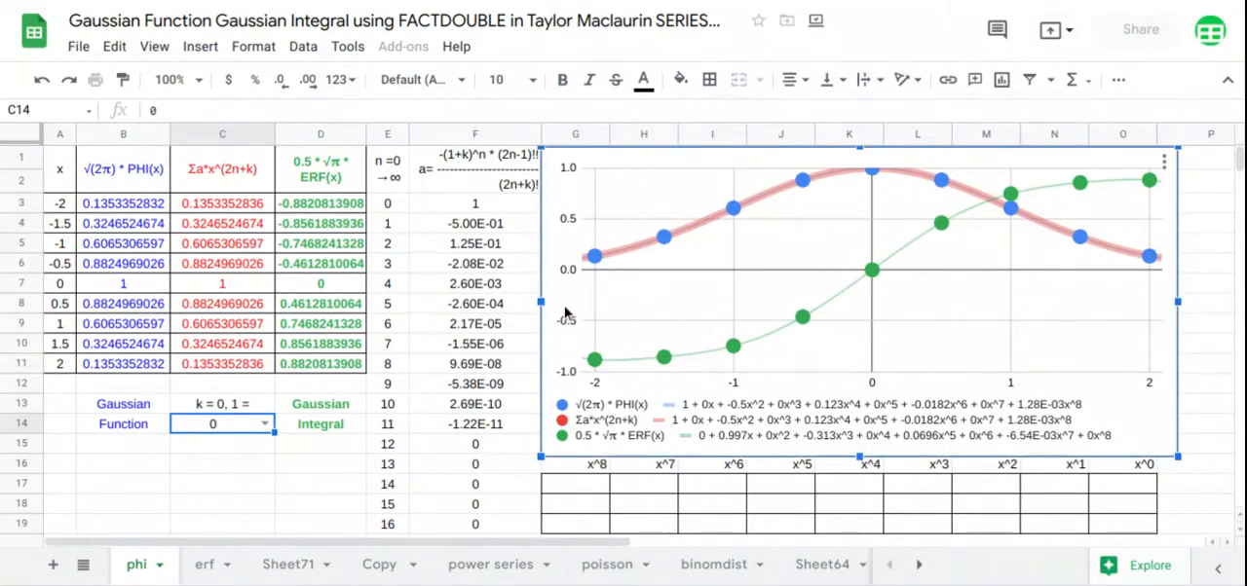
left_click_drag(567, 313, 1180, 281)
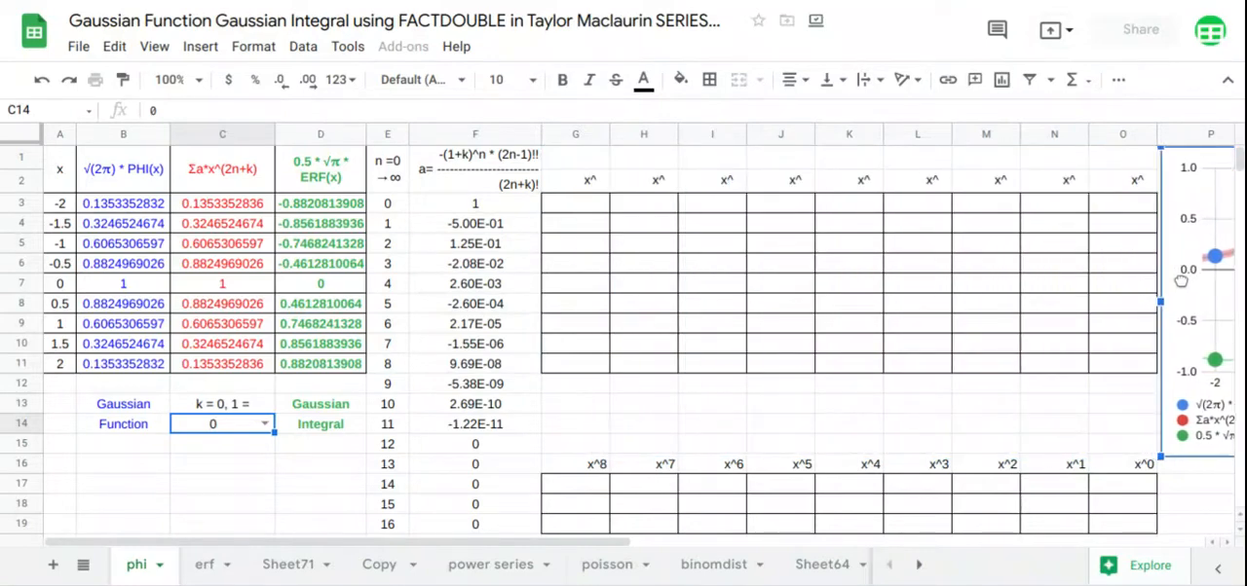
left_click(601, 165)
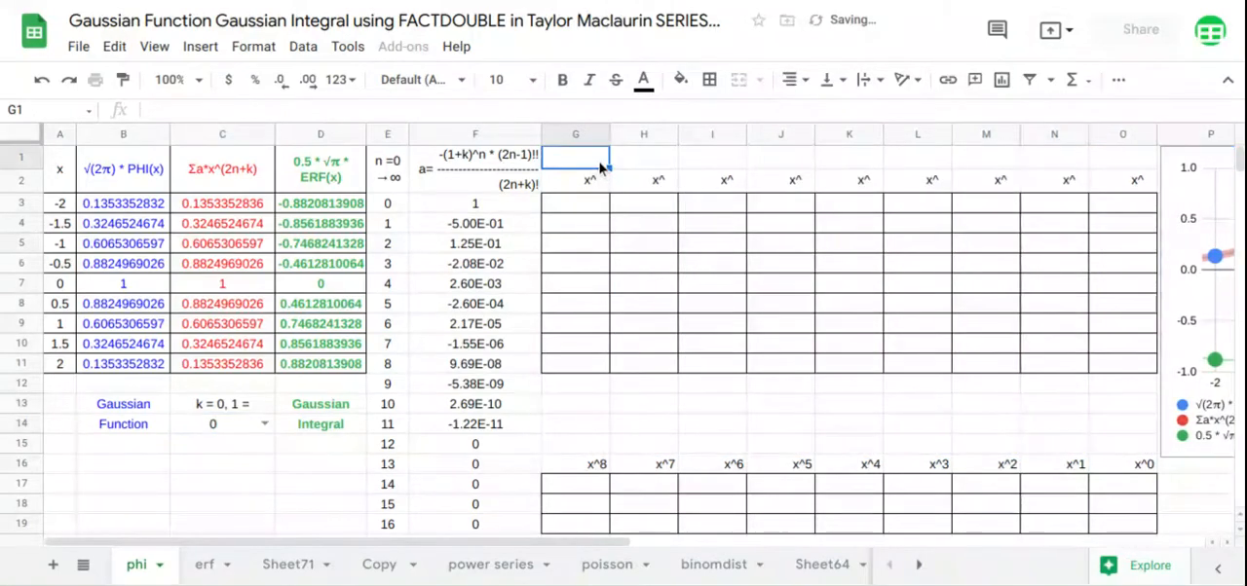
type("=t")
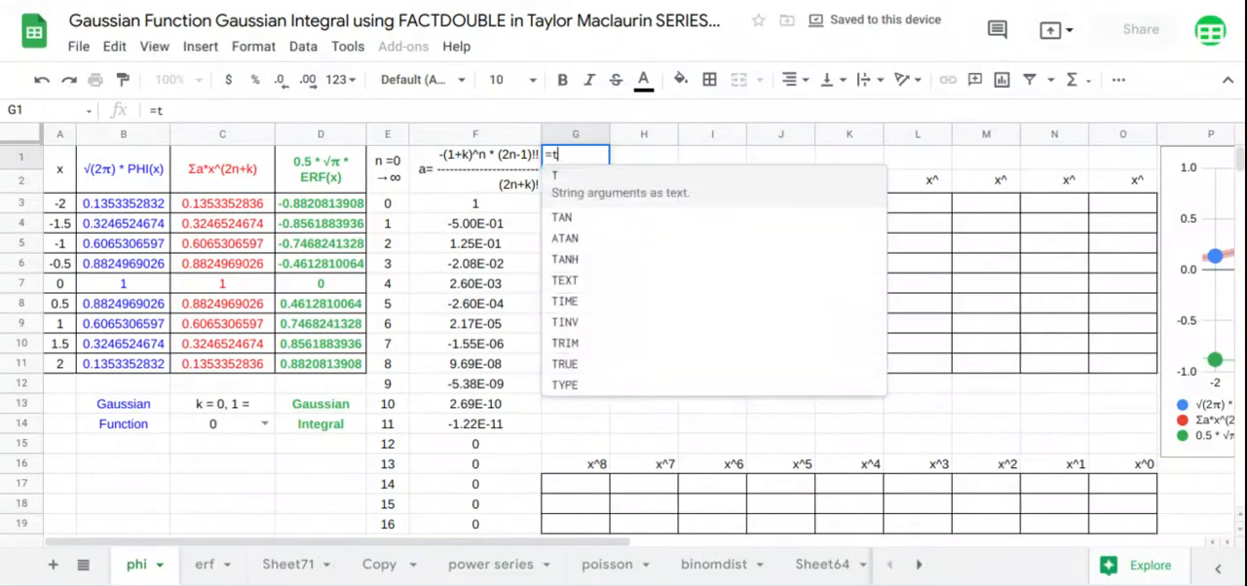
type("ranspose")
key("Tab")
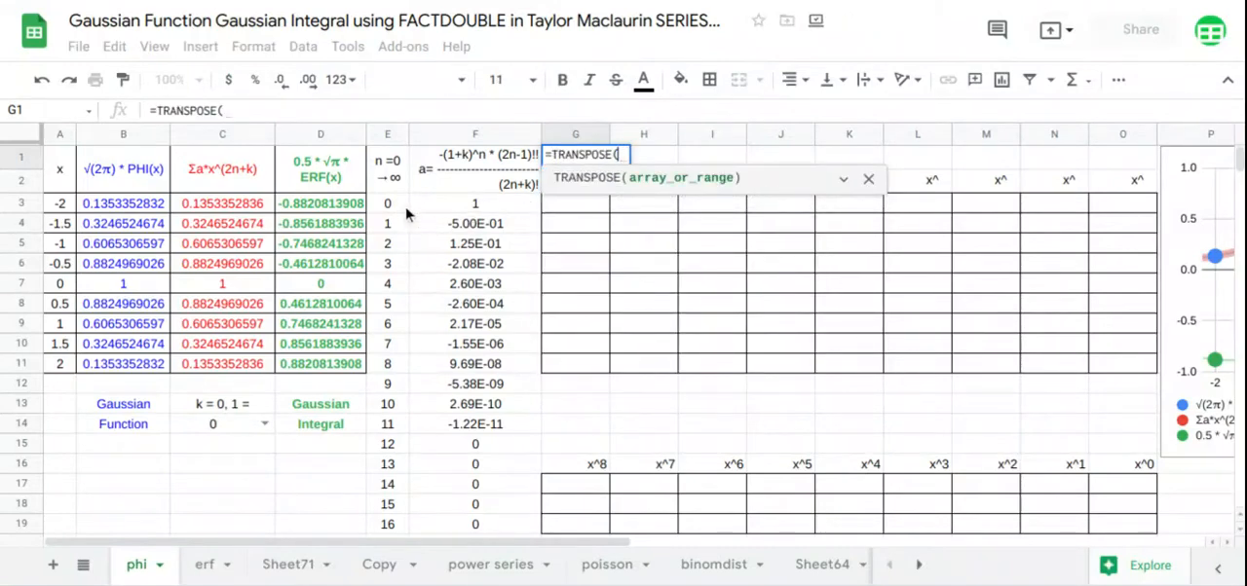
left_click_drag(407, 206, 398, 369)
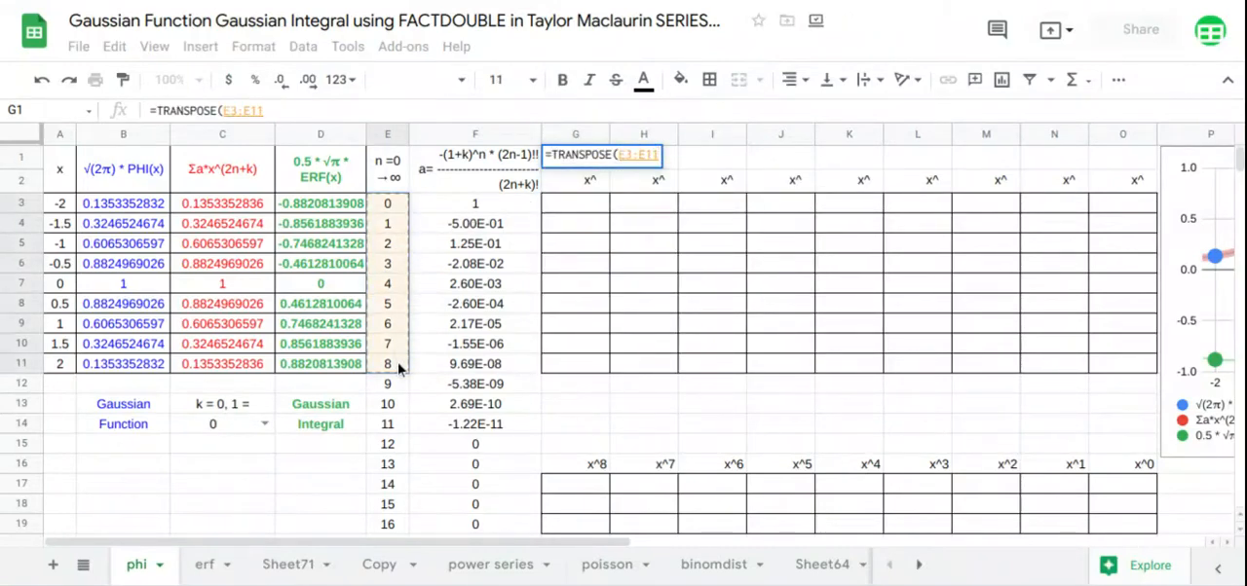
key("Return")
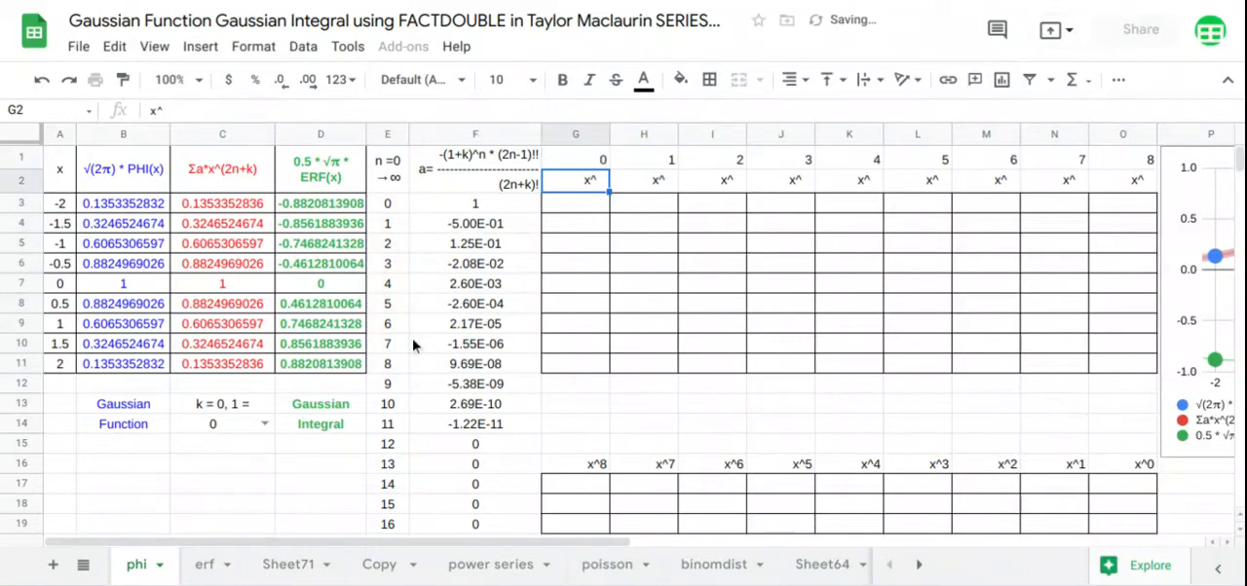
Fill the power table from G3 with an array formula raising A3:A11 to the exponents in G1:O1
left_click(562, 206)
type("=")
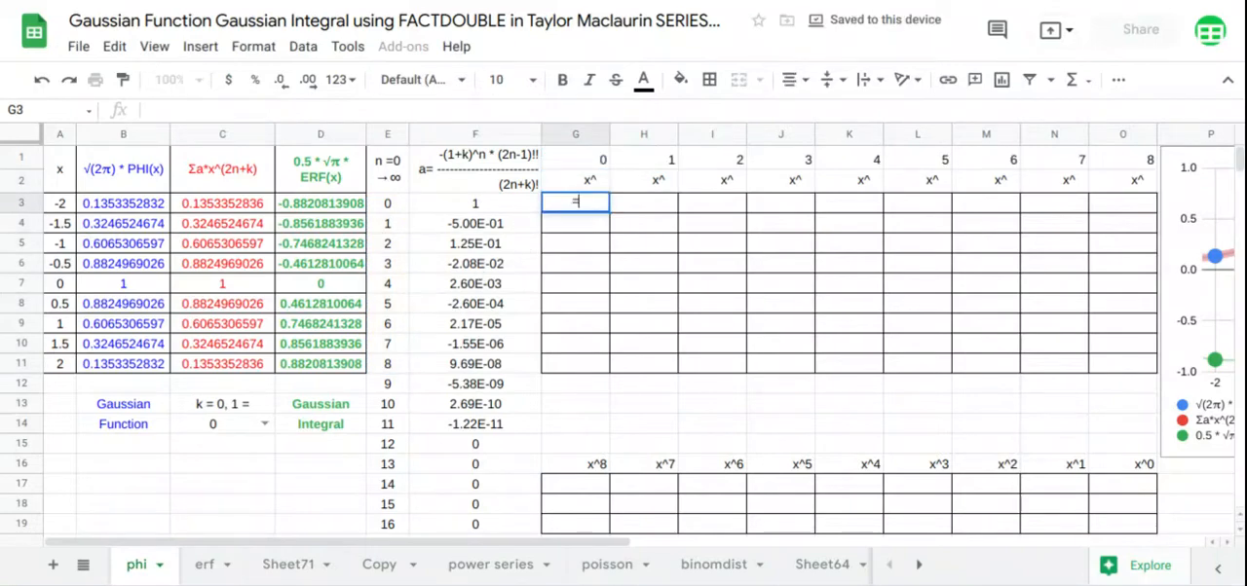
type("aRRAYFORMULA(ARRAYFORMULA(")
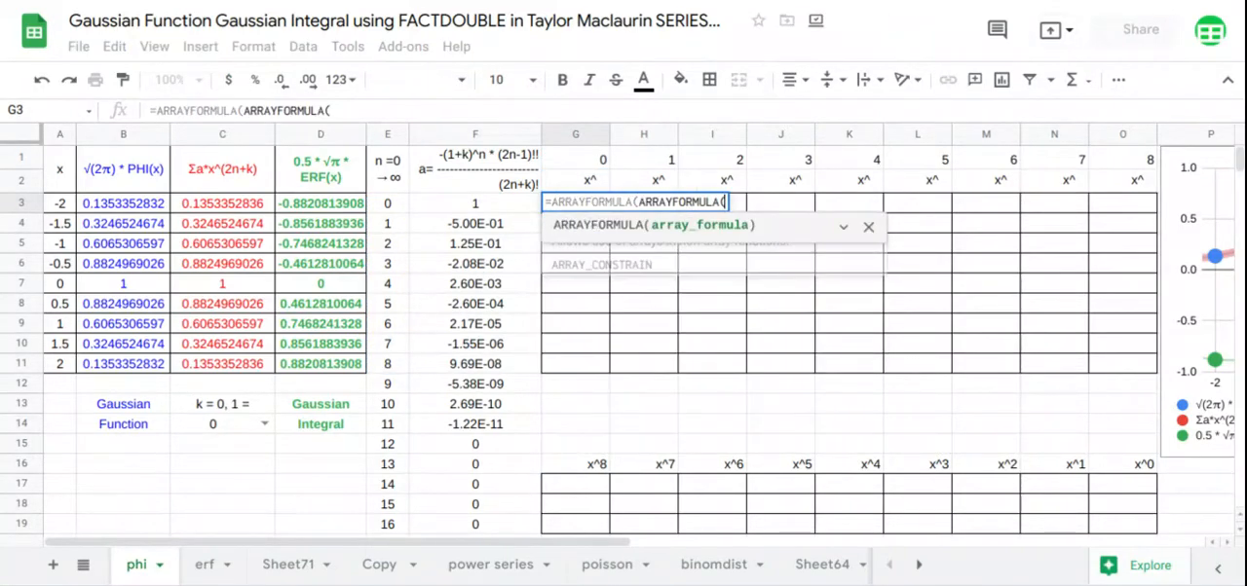
left_click_drag(70, 208, 76, 363)
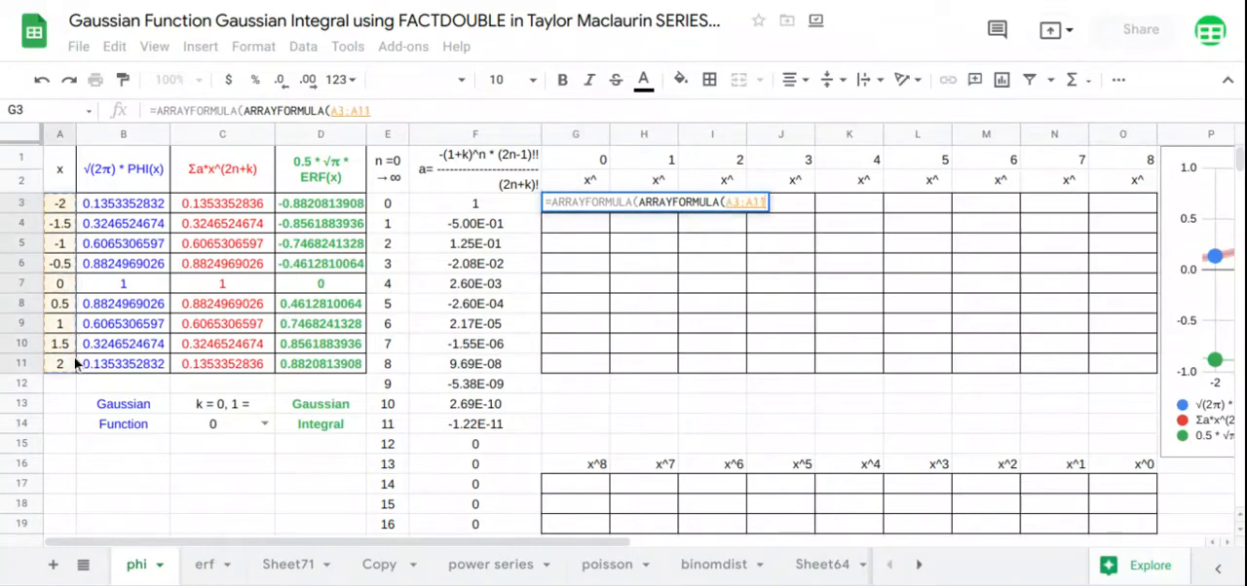
type("*")
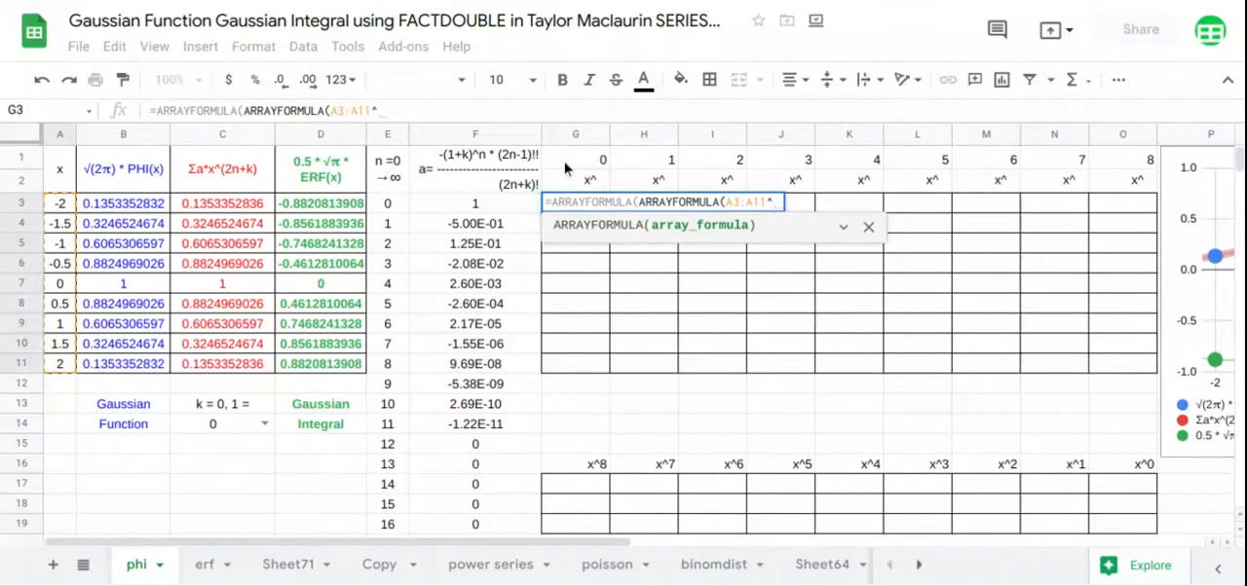
left_click_drag(565, 167, 1135, 170)
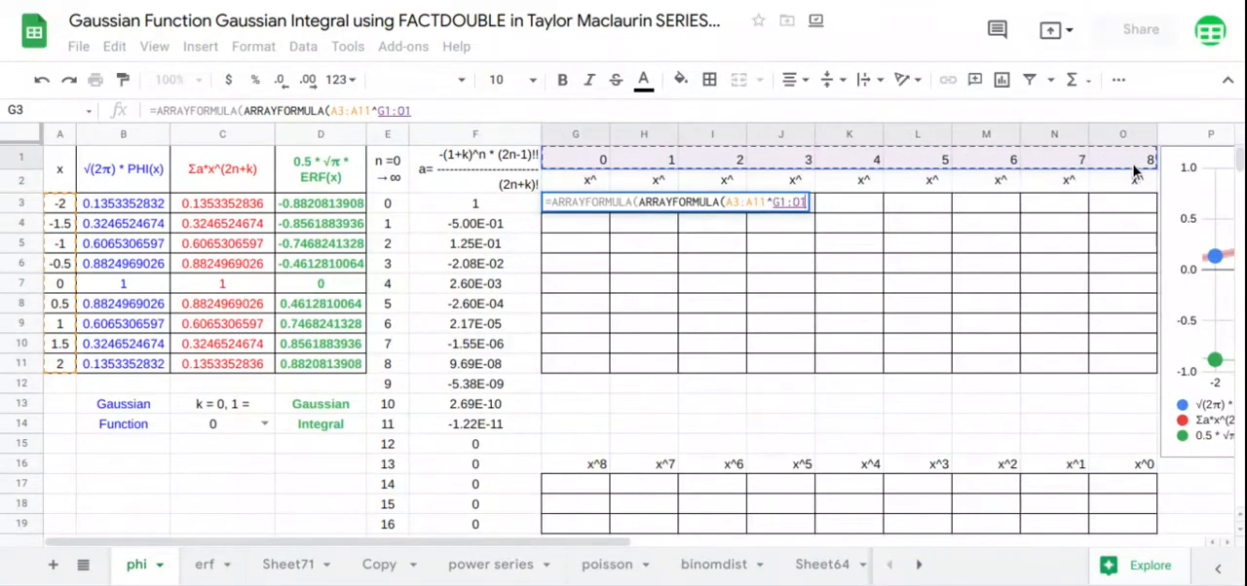
key("Return")
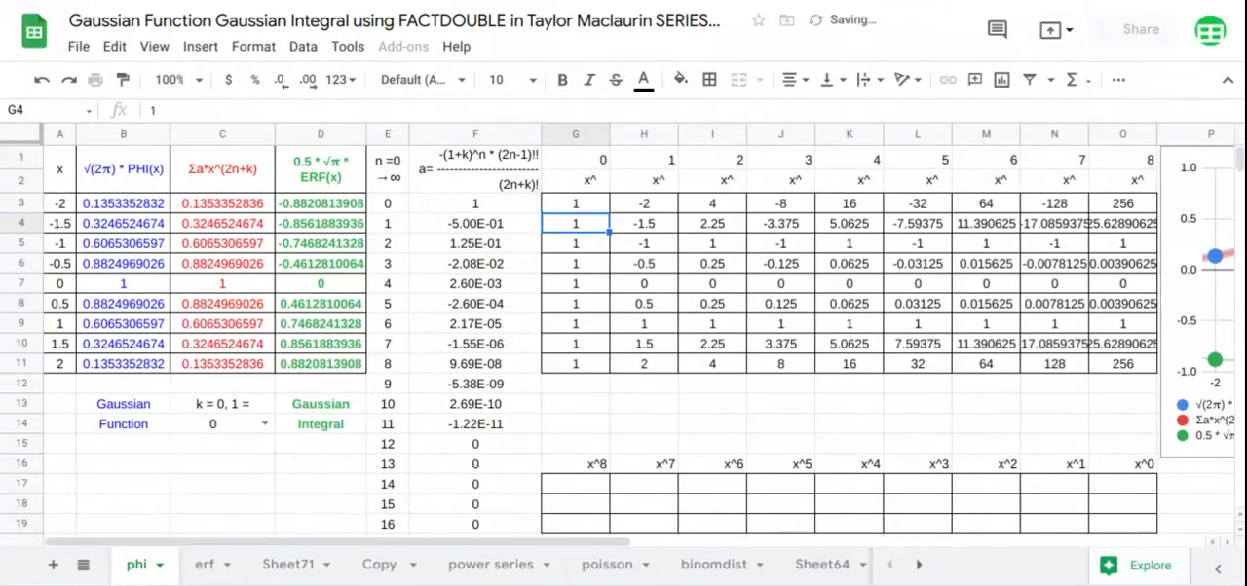
Enter =LINEST(B3:B11,H3:O11) in G17 to compute the PHI polynomial coefficients
left_click(559, 494)
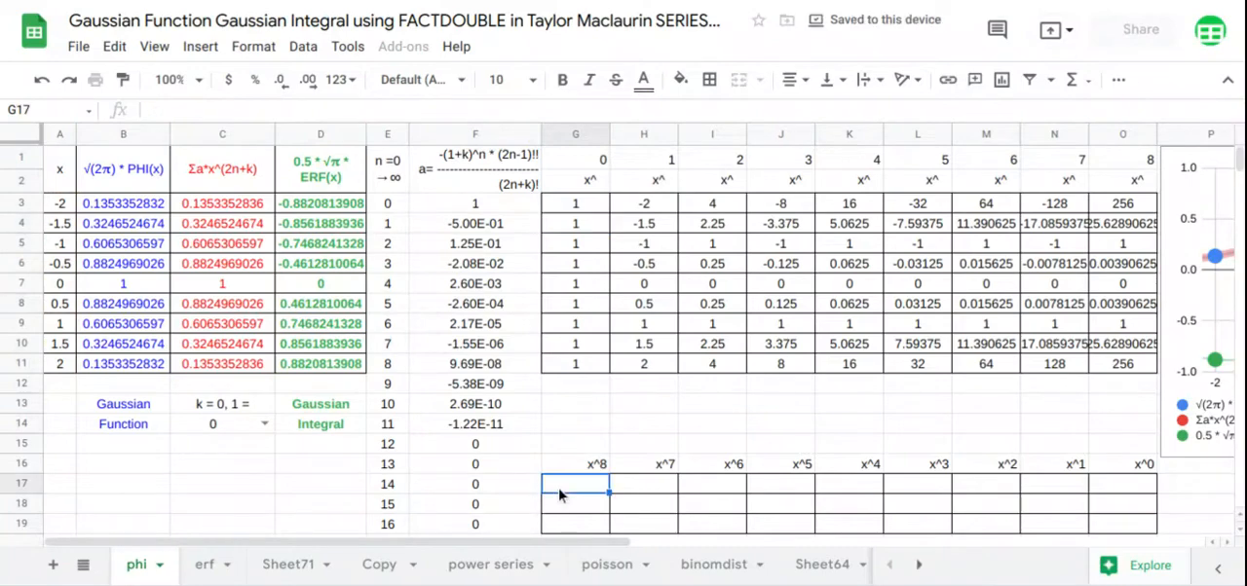
type("=LINEST(")
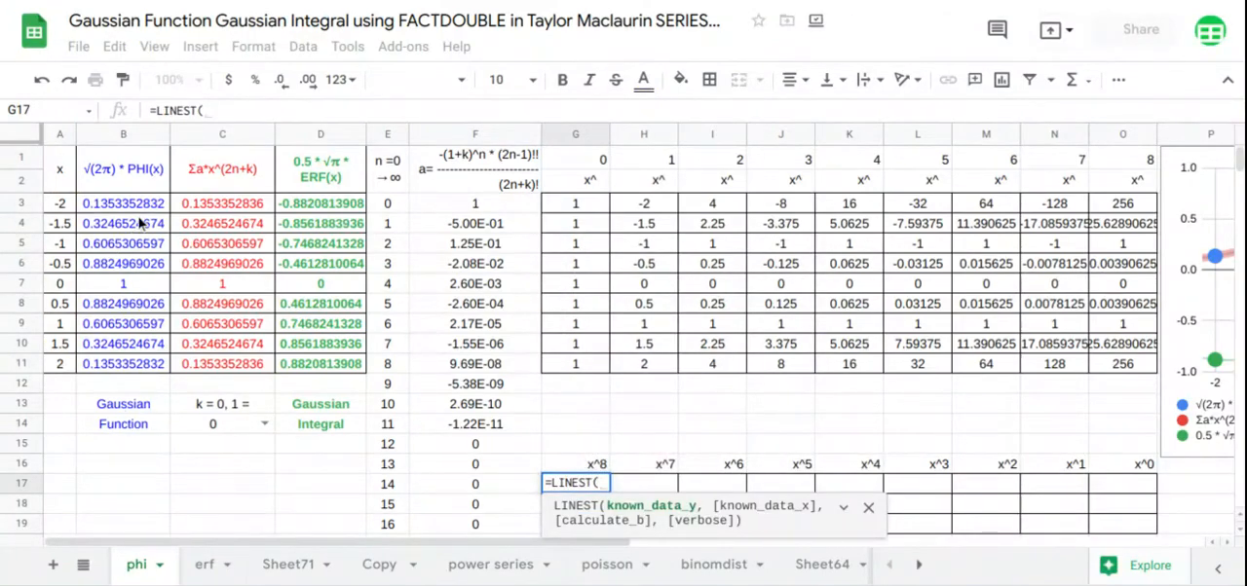
left_click_drag(141, 204, 146, 370)
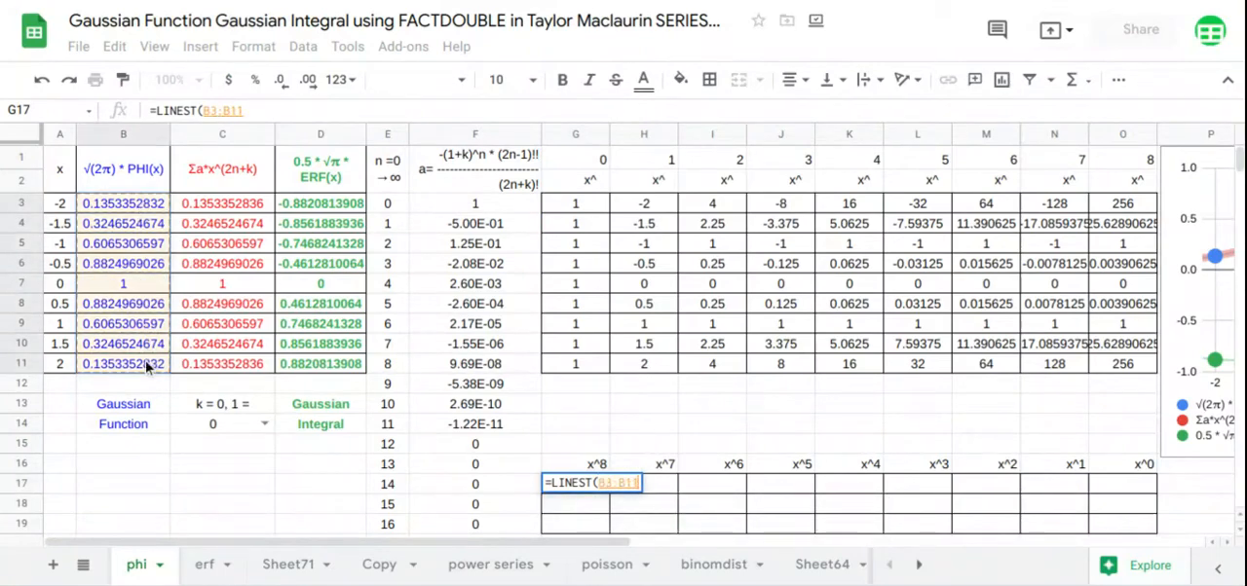
type(",")
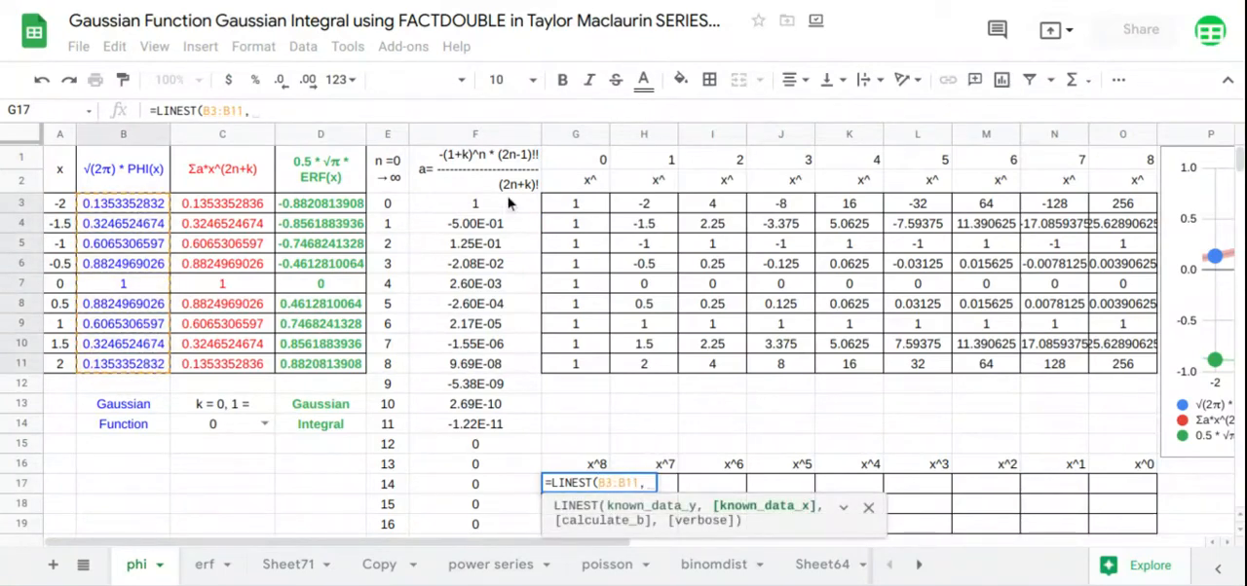
left_click_drag(638, 205, 1106, 369)
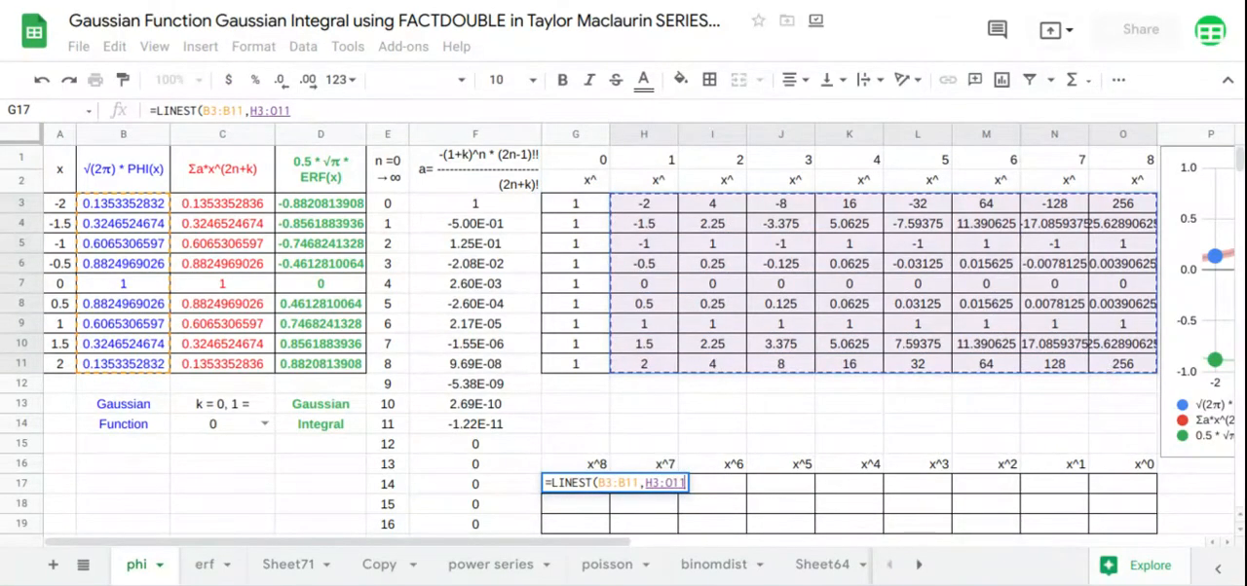
key("Return")
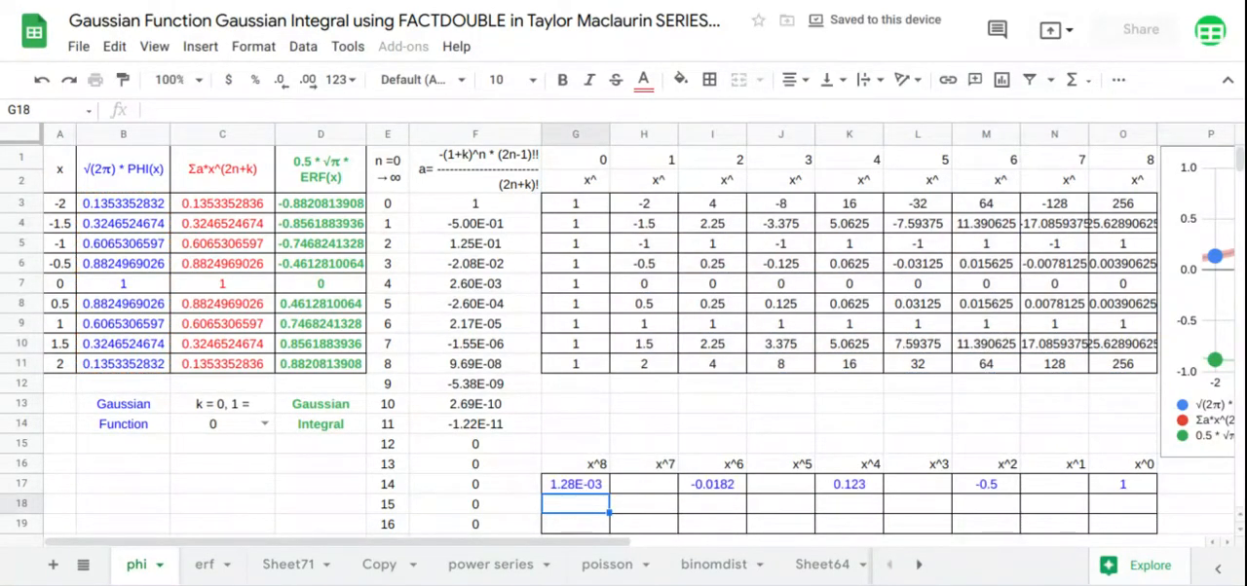
Enter =LINEST(C3:C11,H3:O11) in G18 for the series coefficients and reject the suggested autofill for G19
type("=lin")
key("Tab")
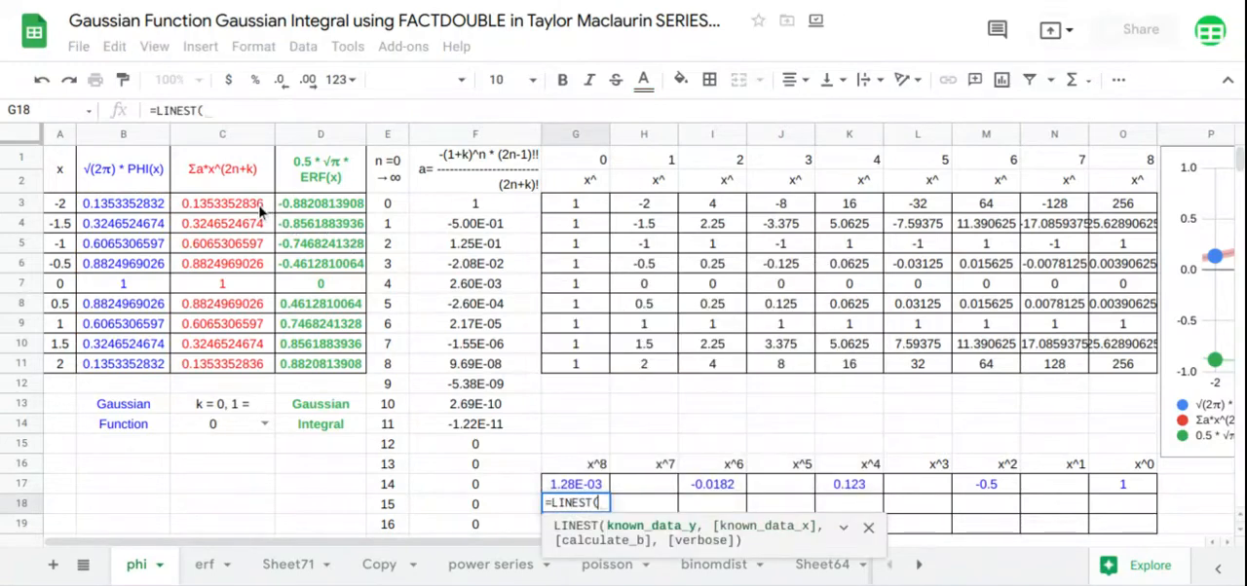
left_click_drag(261, 210, 247, 367)
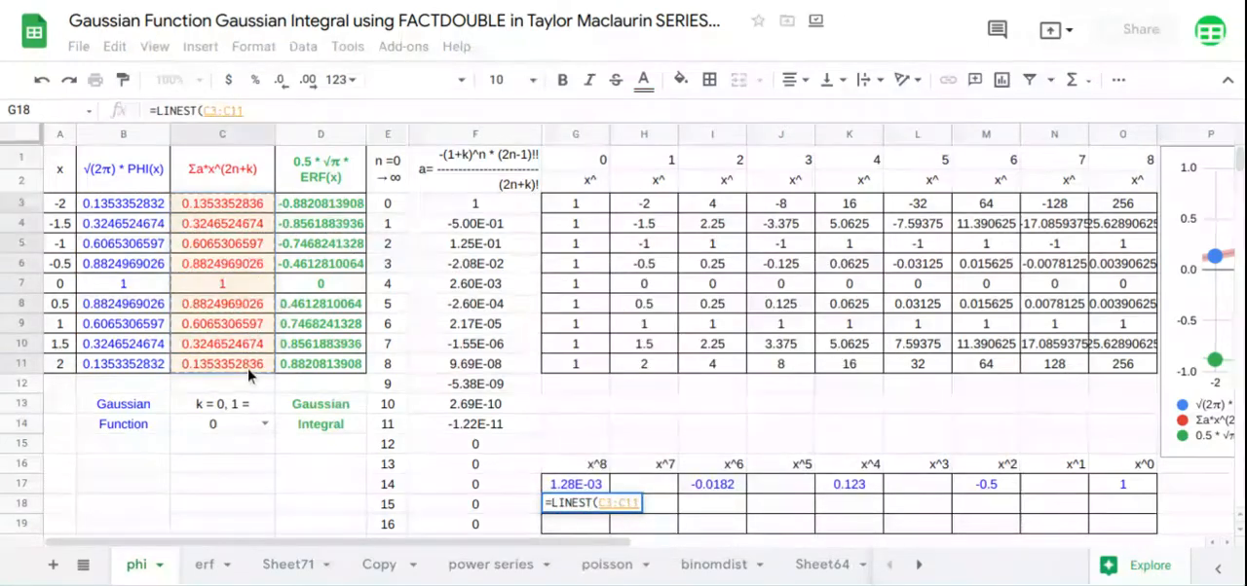
type(",")
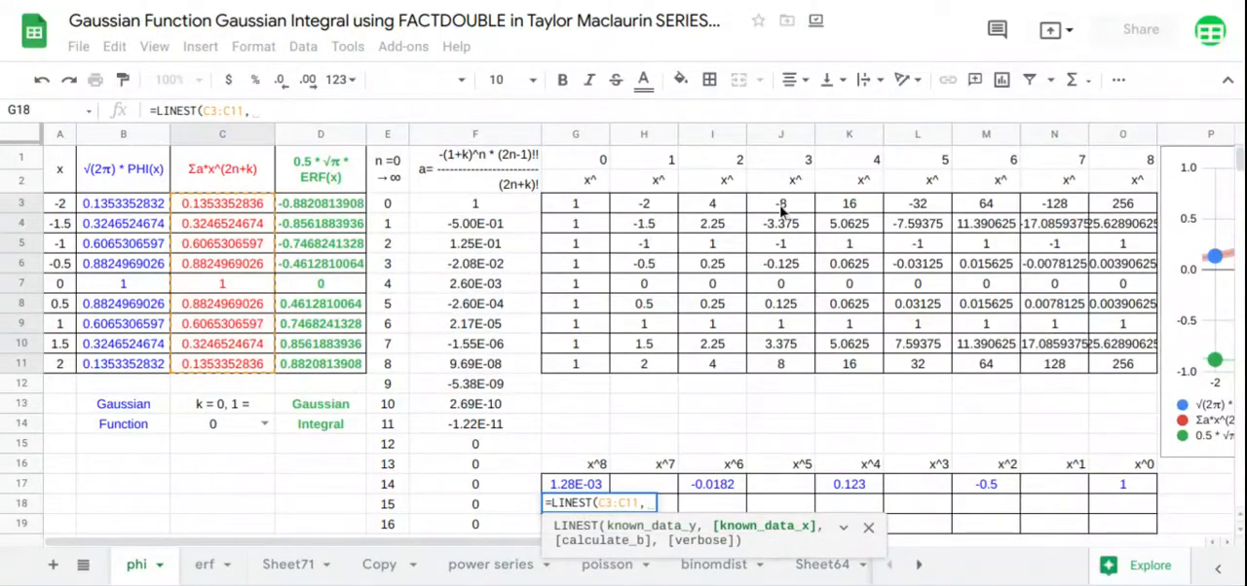
left_click_drag(650, 207, 1118, 364)
key("Return")
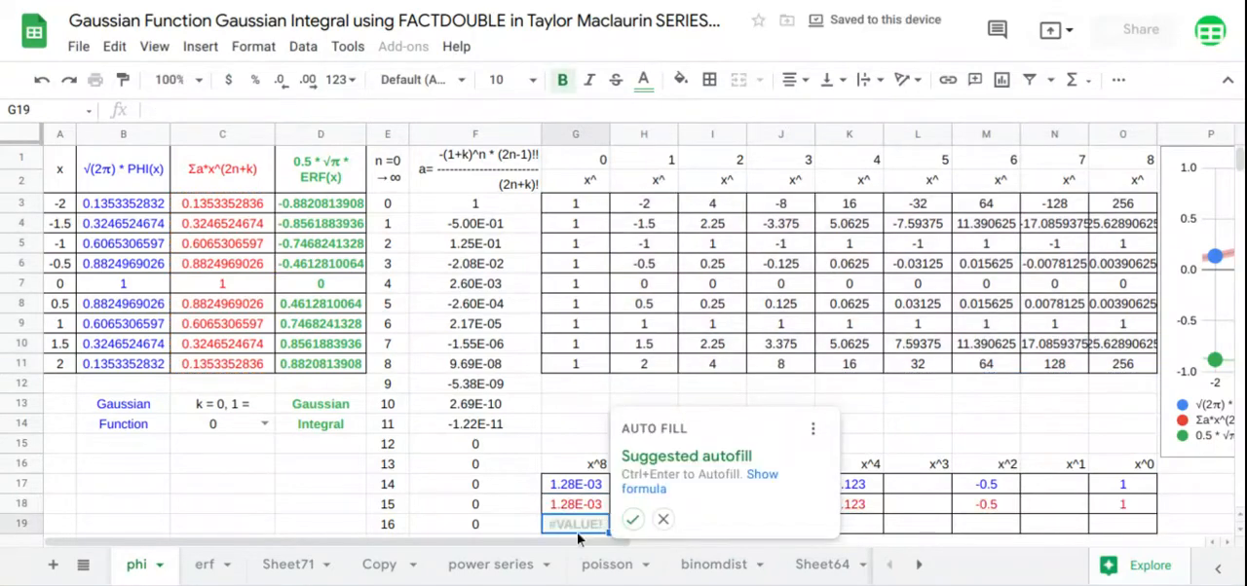
left_click(662, 519)
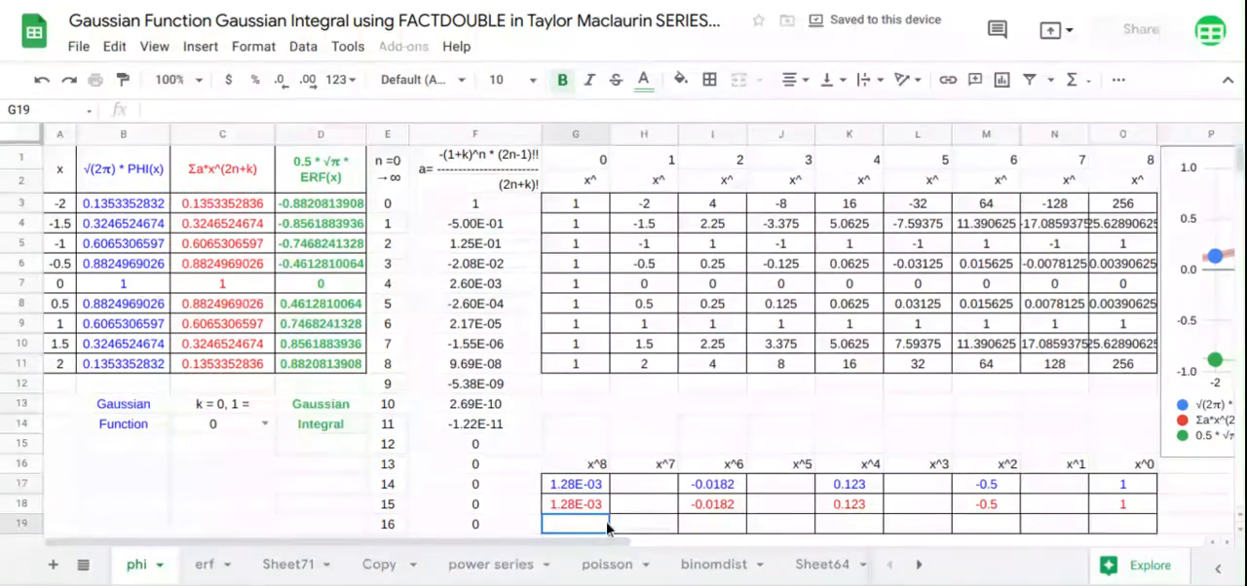
Enter =LINEST(D3:D11,H3:O11) in G19 to compute the ERF polynomial coefficients
type("=LINEST(")
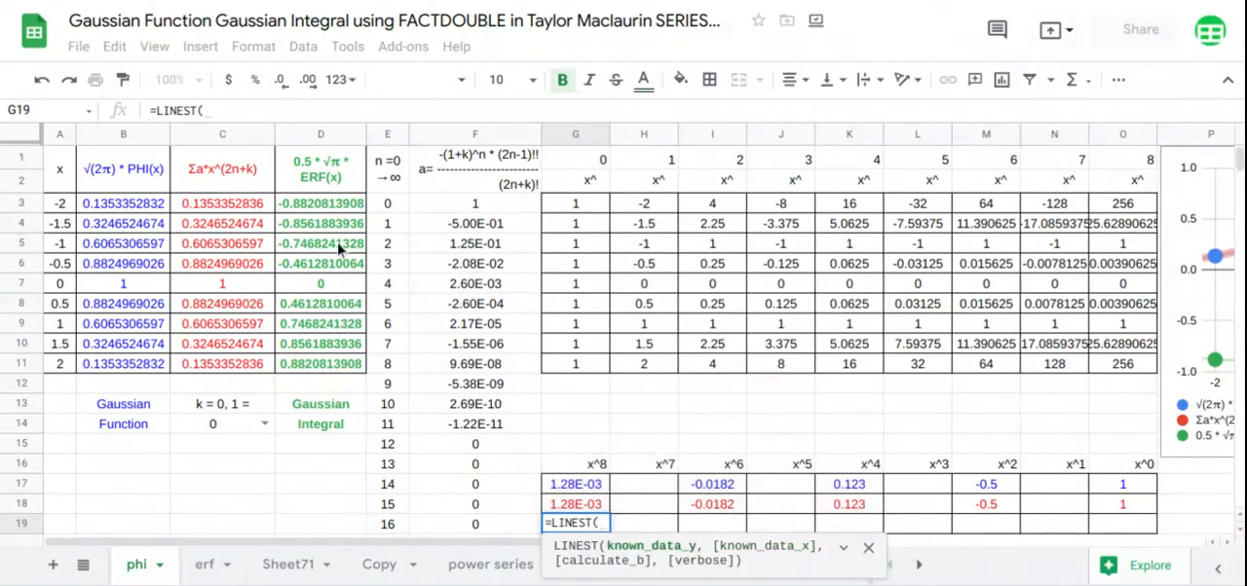
left_click_drag(345, 207, 332, 370)
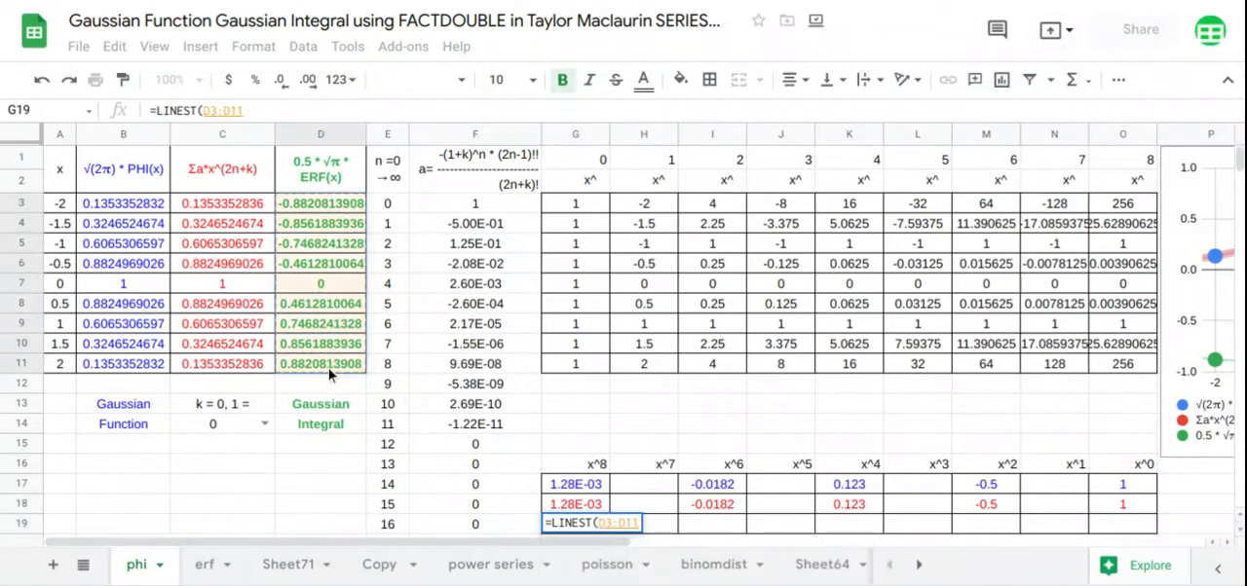
type(",")
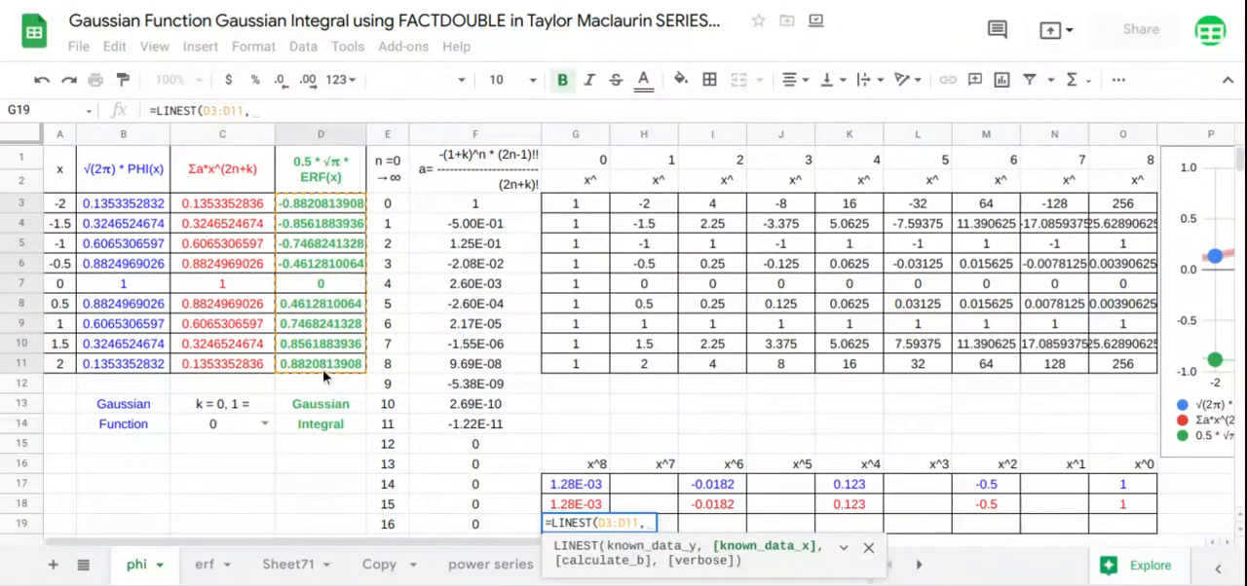
left_click_drag(648, 208, 1101, 368)
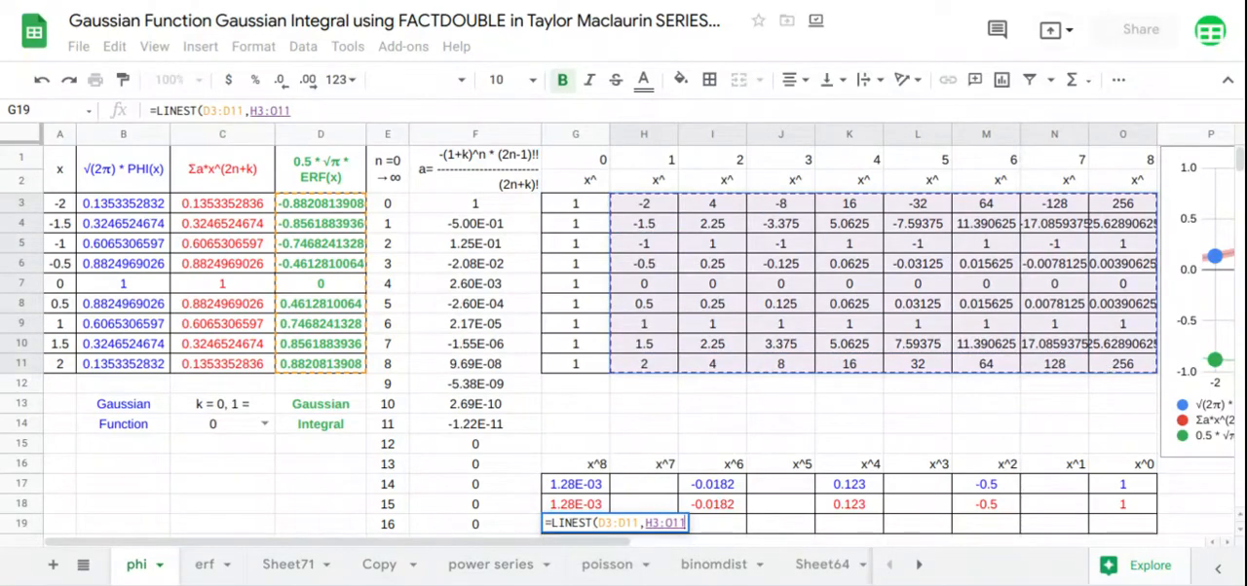
key("Return")
Move the chart back over the power table at column G and shorten it to end above the x^8 to x^0 headings
scroll(1127, 310, "up", 1)
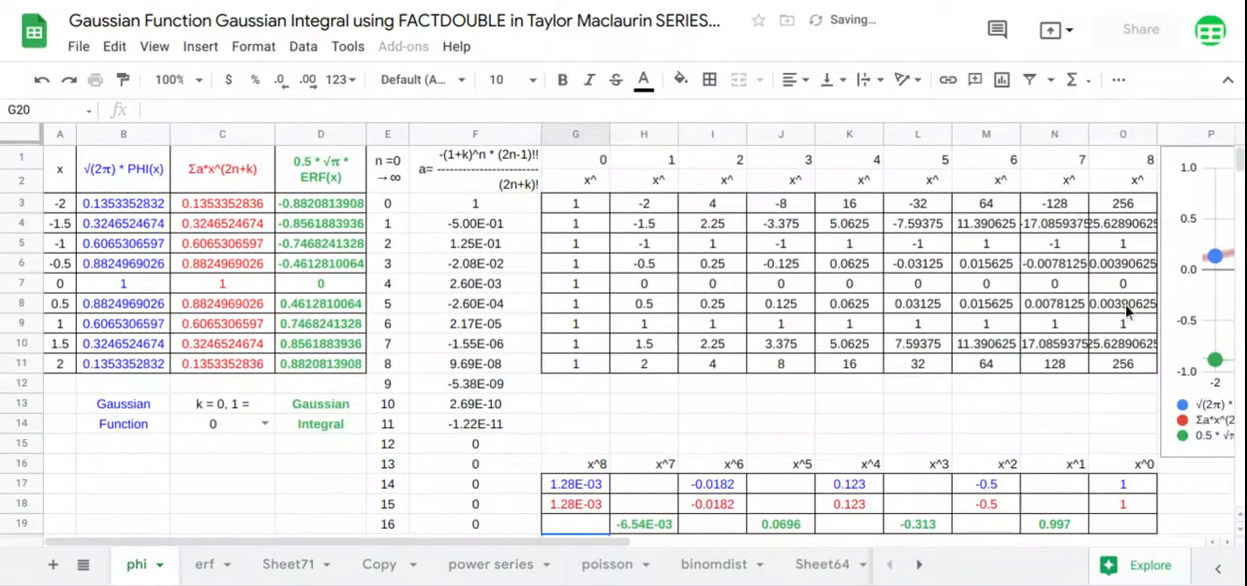
left_click(1200, 311)
left_click_drag(1184, 312, 567, 267)
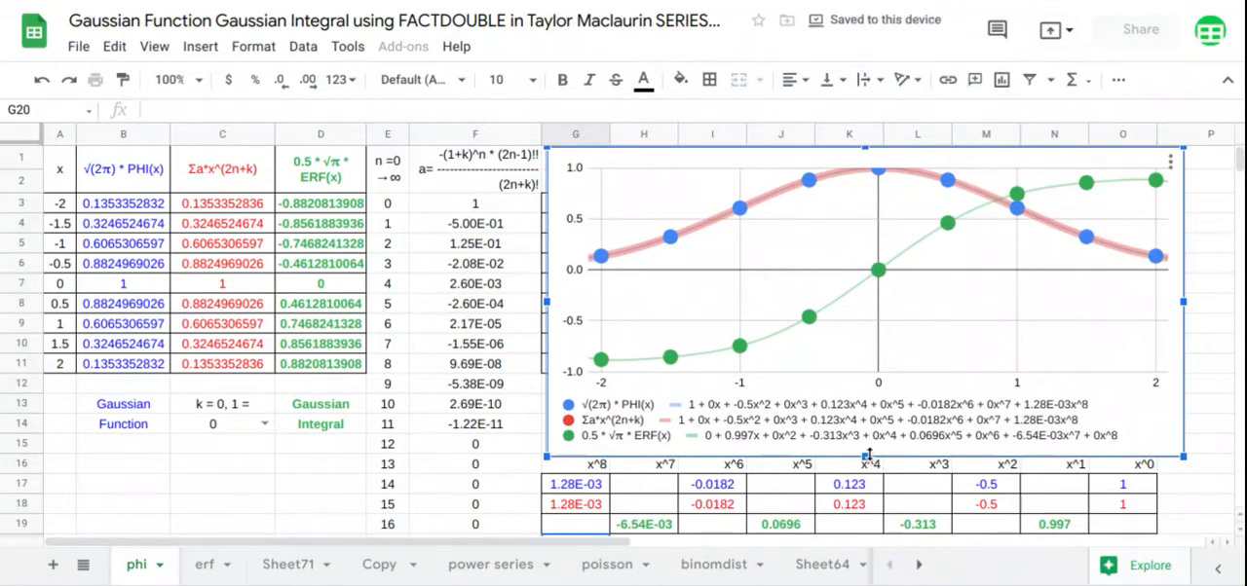
left_click_drag(865, 458, 863, 449)
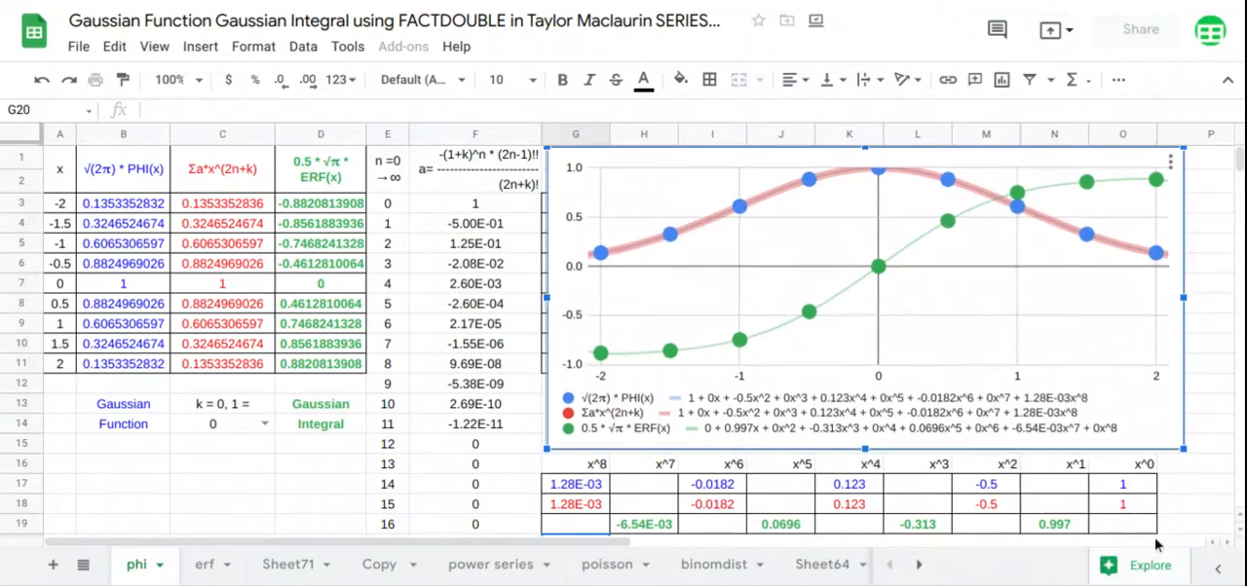
Compare the LINEST coefficients in rows 17 to 19 with the chart's trendline equations, column by column from x^0 to x^8
left_click_drag(1149, 526, 1136, 465)
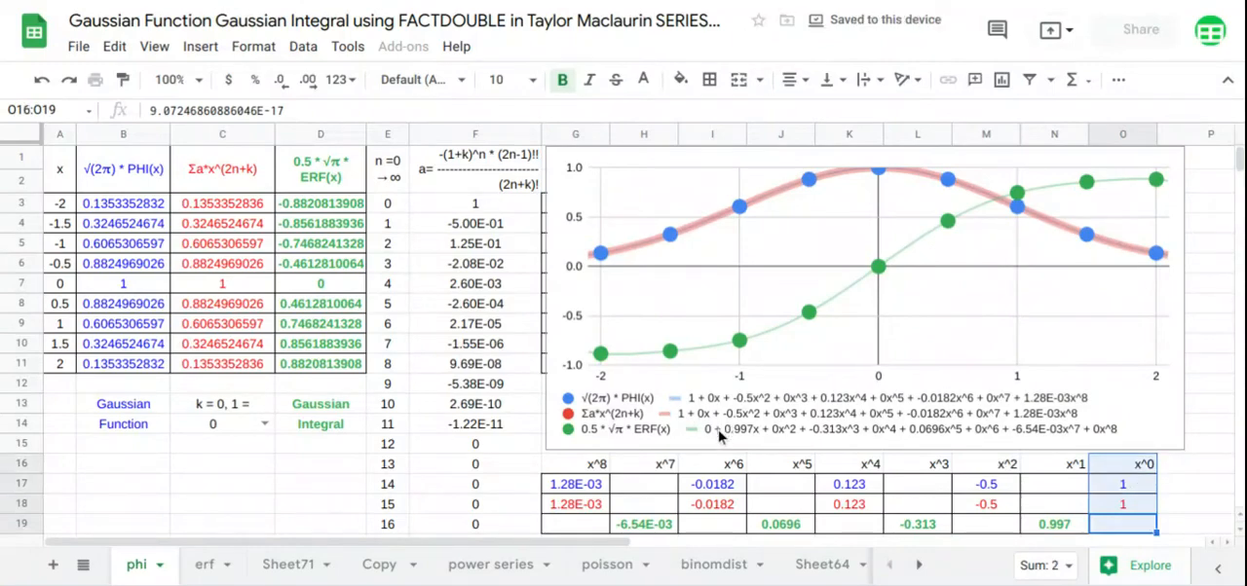
left_click_drag(1036, 464, 1048, 526)
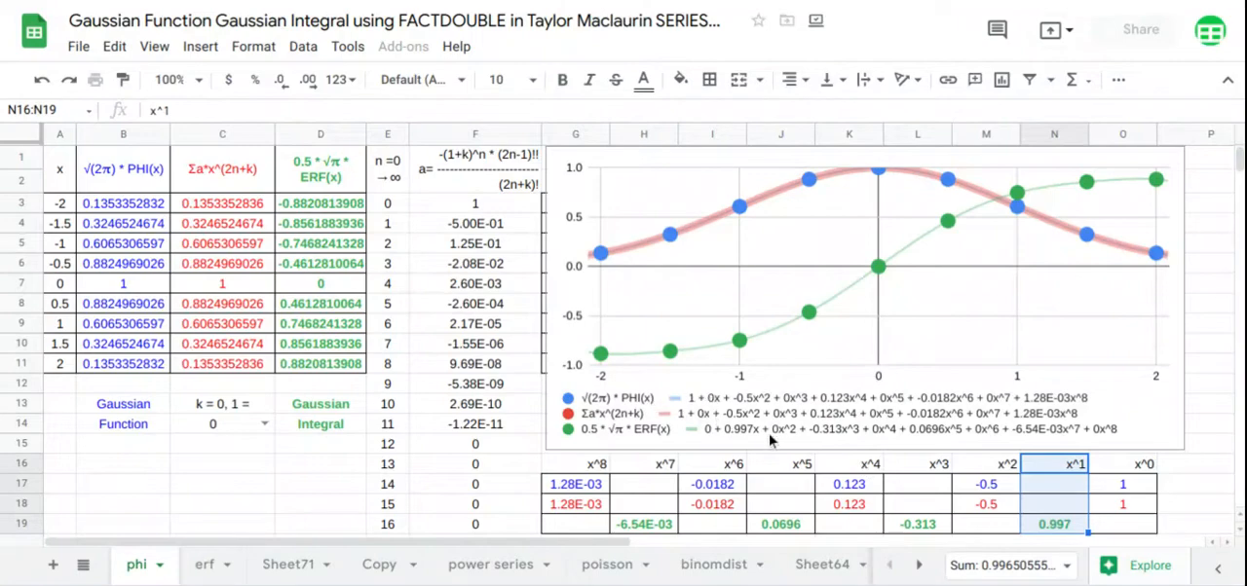
left_click_drag(989, 466, 989, 524)
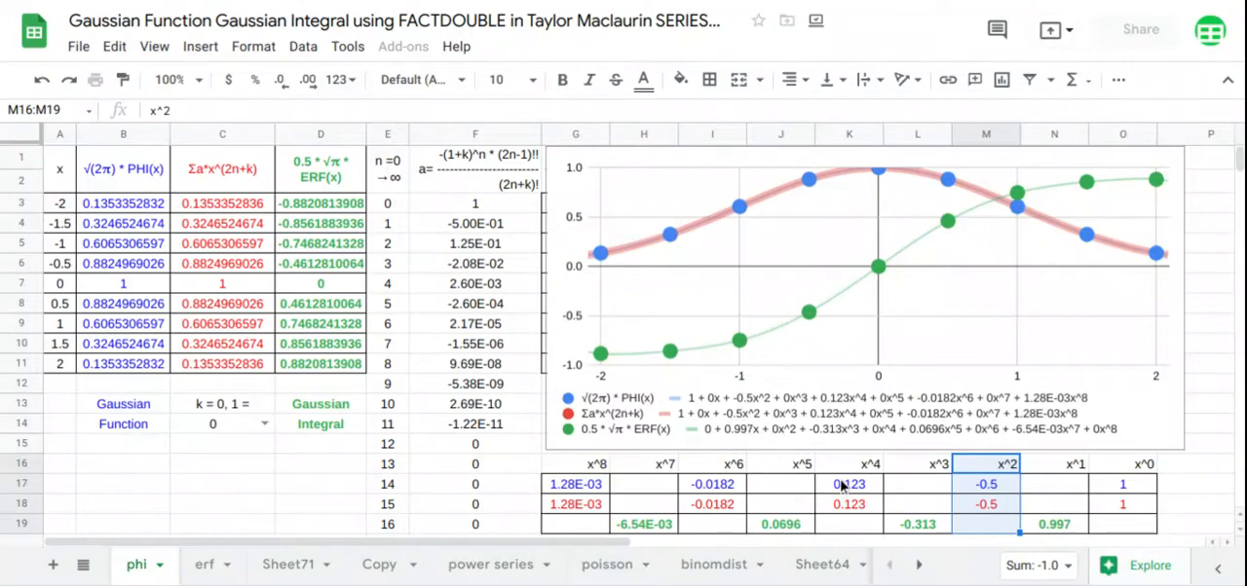
left_click_drag(921, 466, 928, 532)
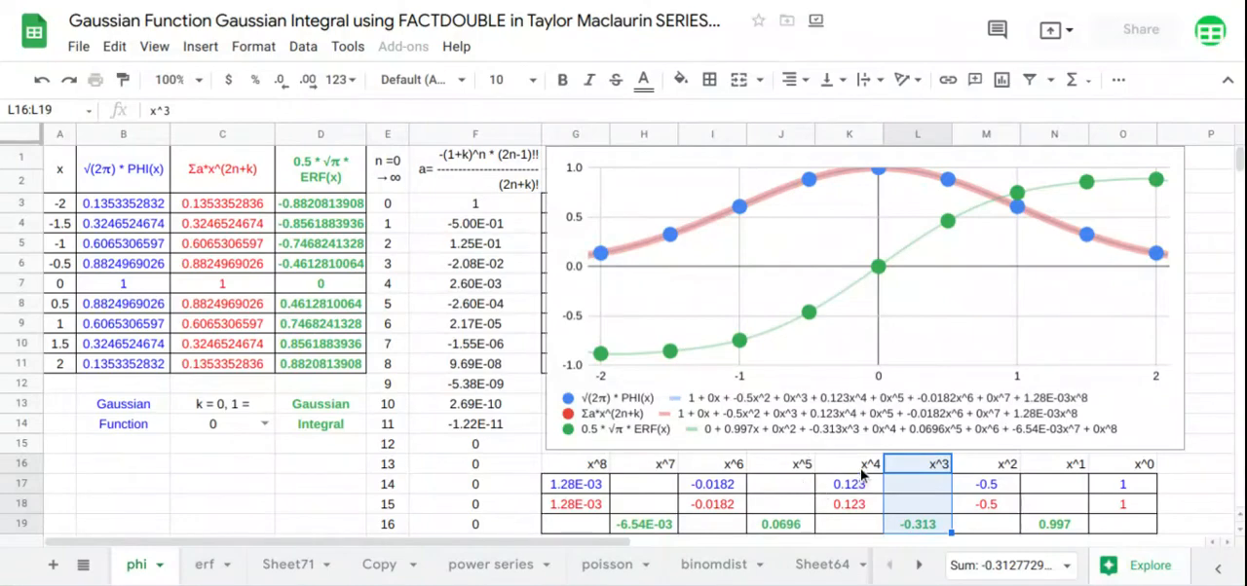
left_click_drag(863, 464, 864, 529)
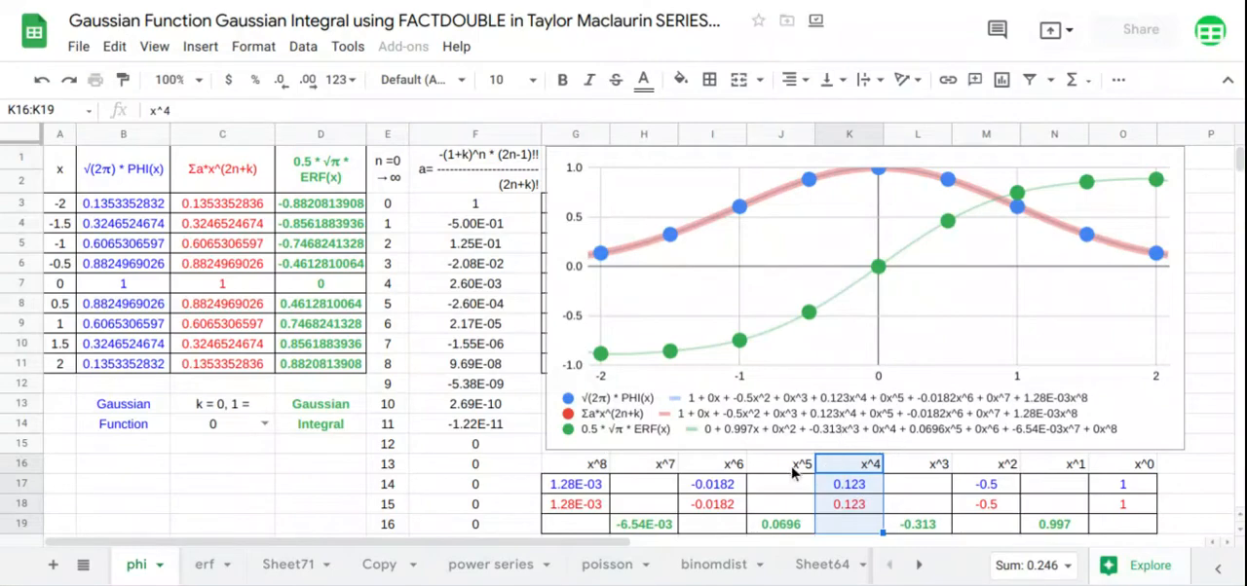
left_click_drag(791, 466, 807, 526)
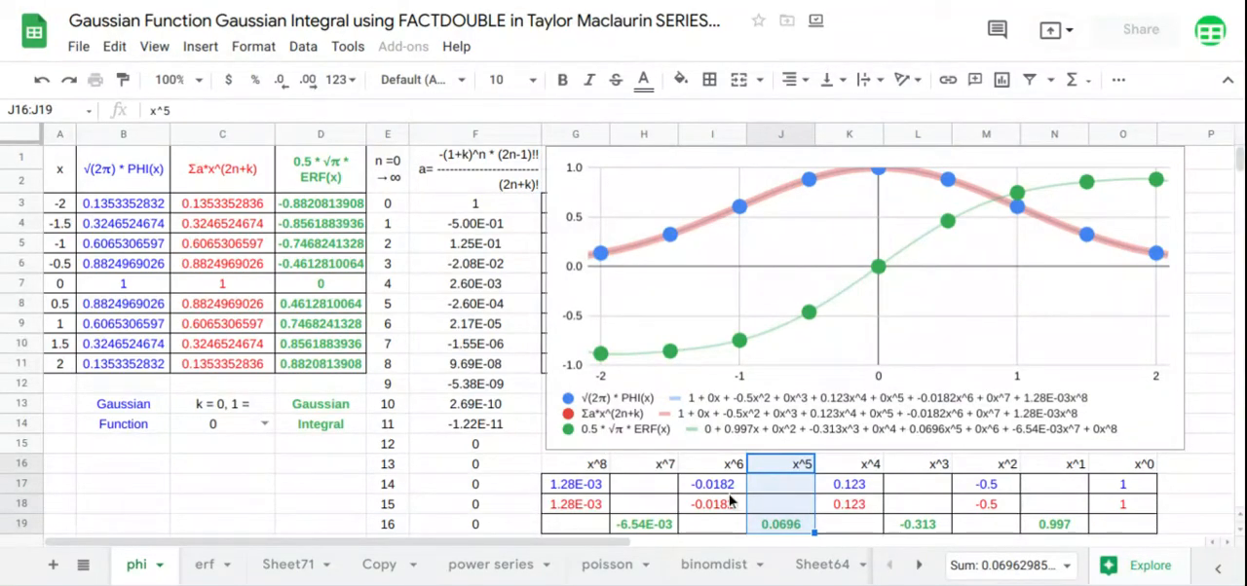
left_click_drag(725, 468, 726, 527)
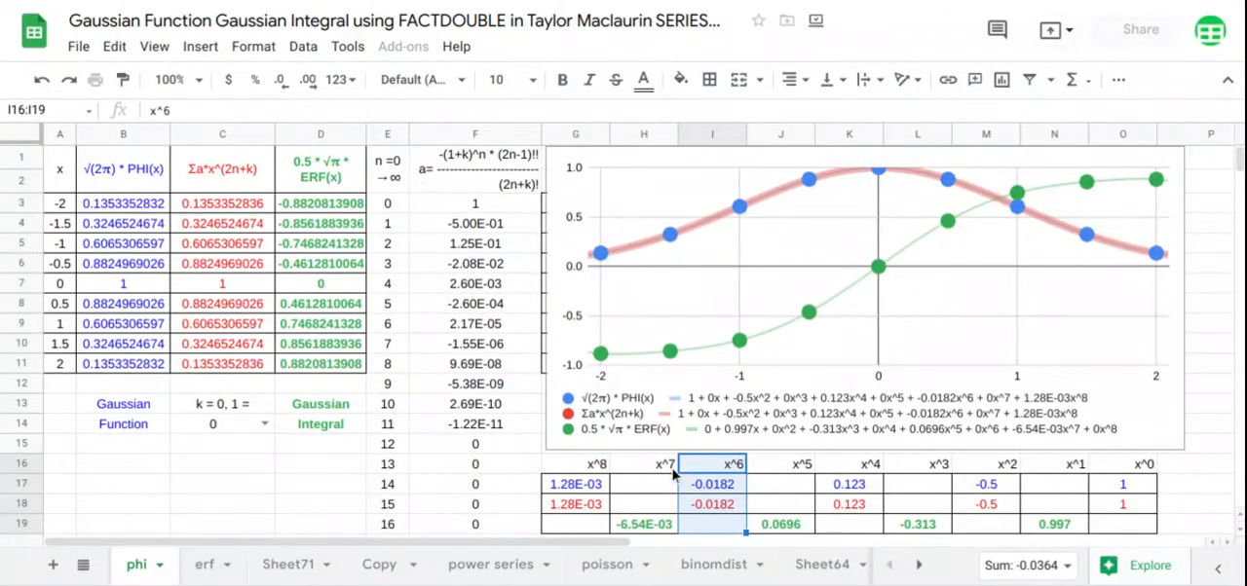
left_click_drag(662, 465, 675, 526)
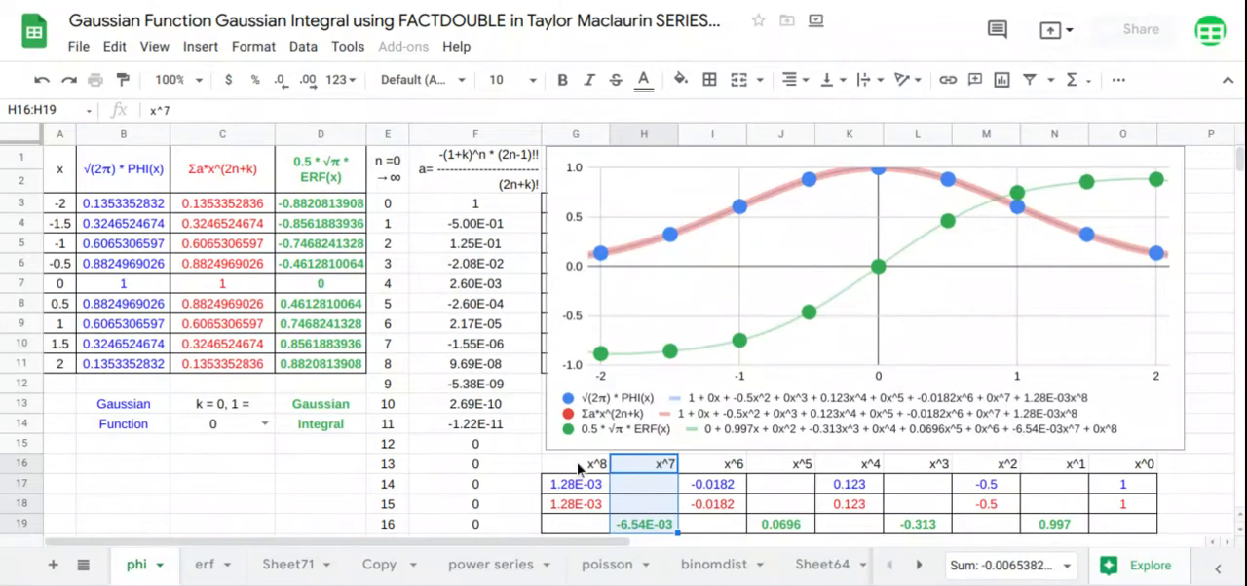
left_click_drag(579, 469, 584, 528)
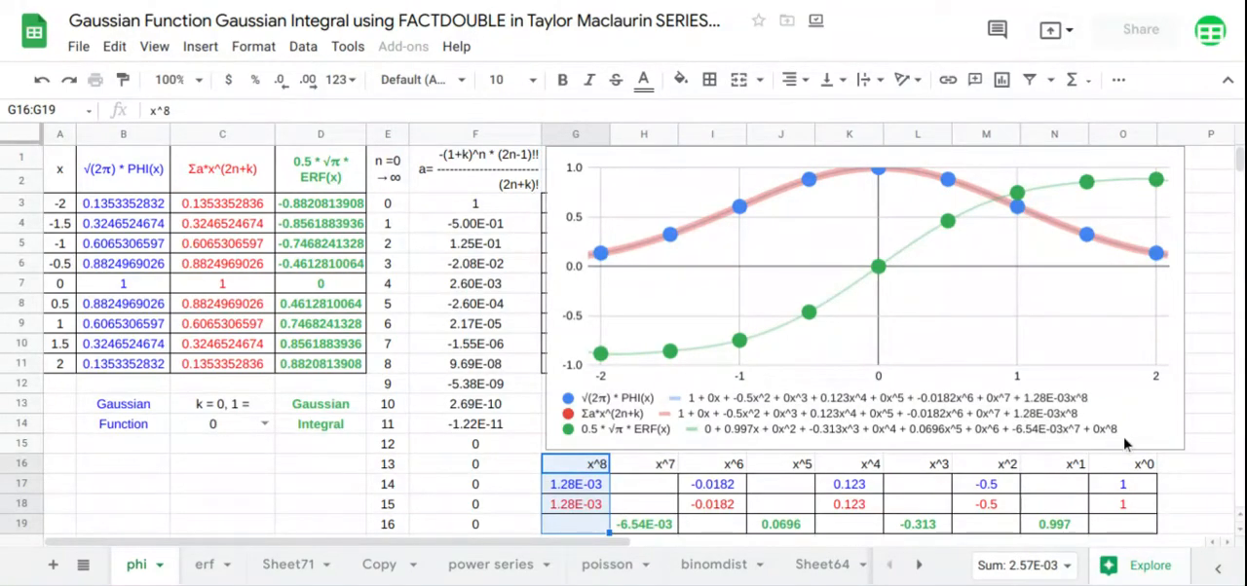
Set k in C14 to 1 so the series column computes the Gaussian integral
left_click(265, 424)
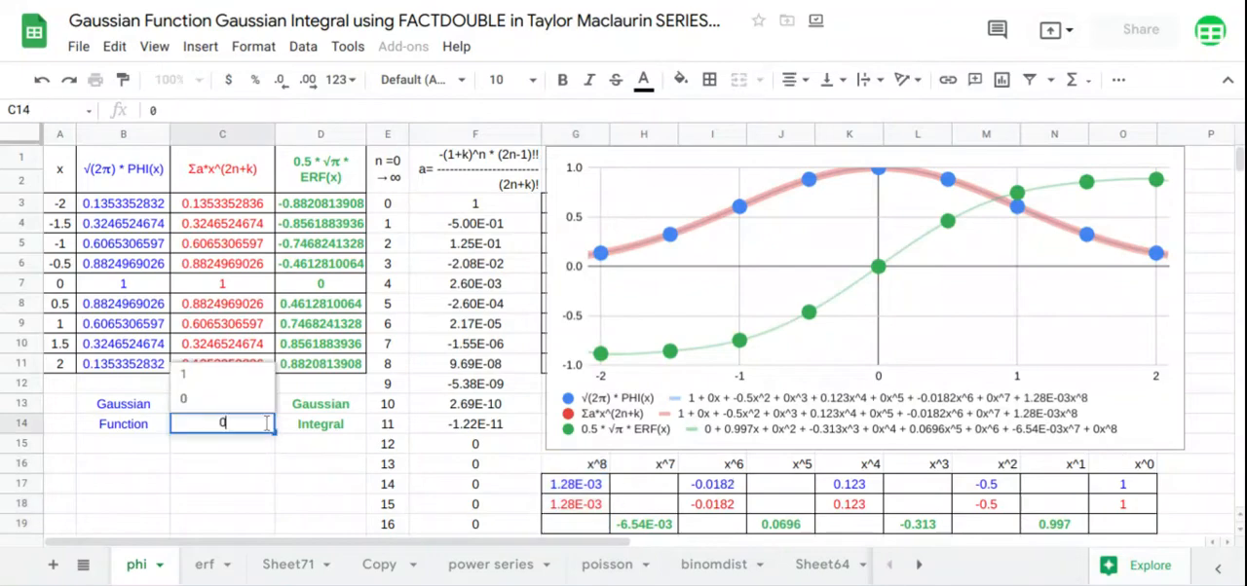
left_click(247, 377)
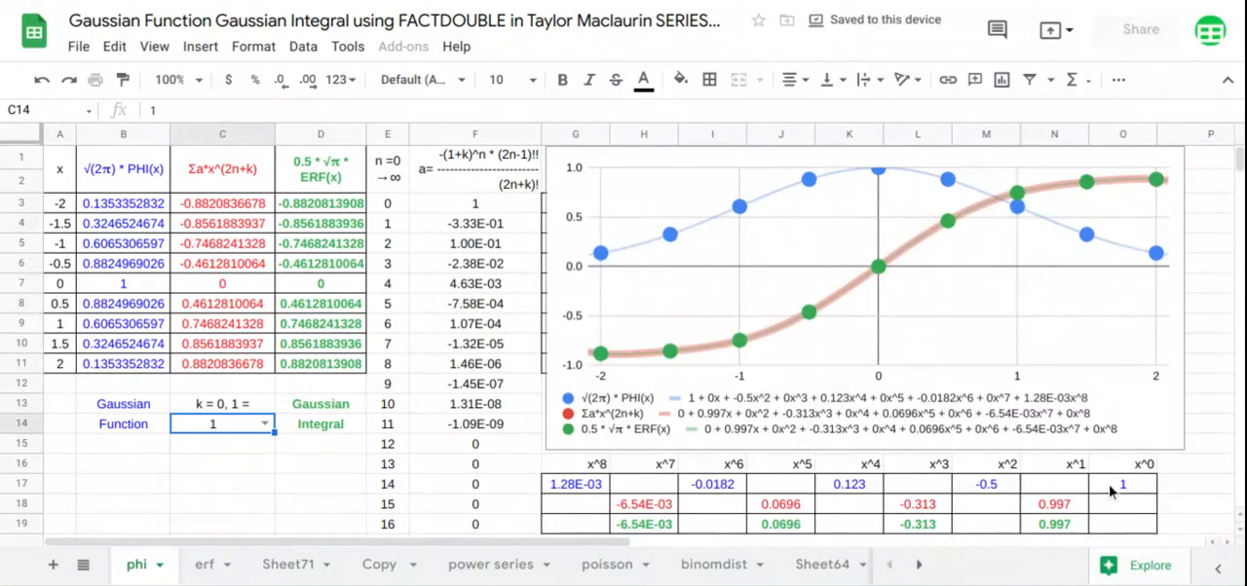
With k at 1, check each power column from x^0 to x^8 of the LINEST table against the three trendline equations
left_click_drag(1115, 495, 1116, 527)
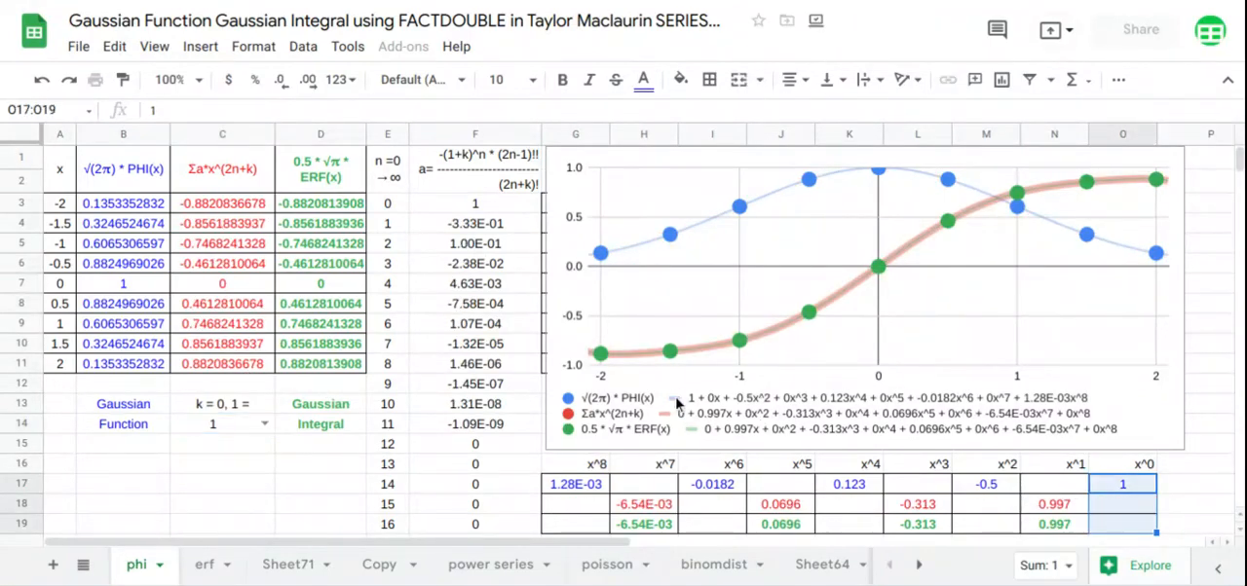
left_click_drag(1043, 491, 1045, 528)
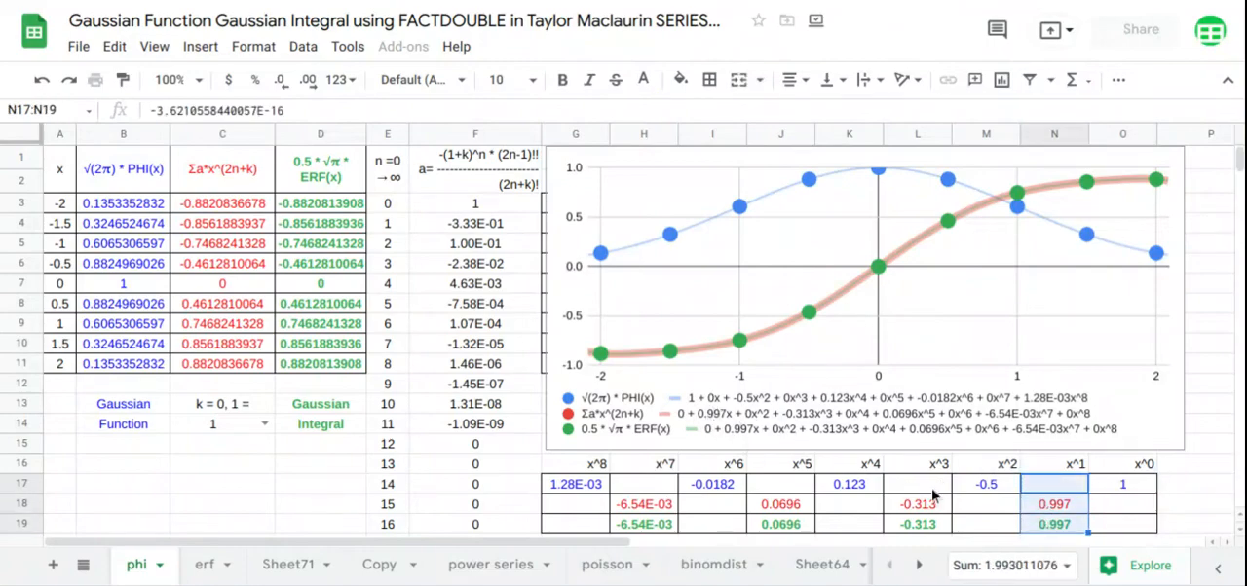
left_click_drag(974, 492, 980, 525)
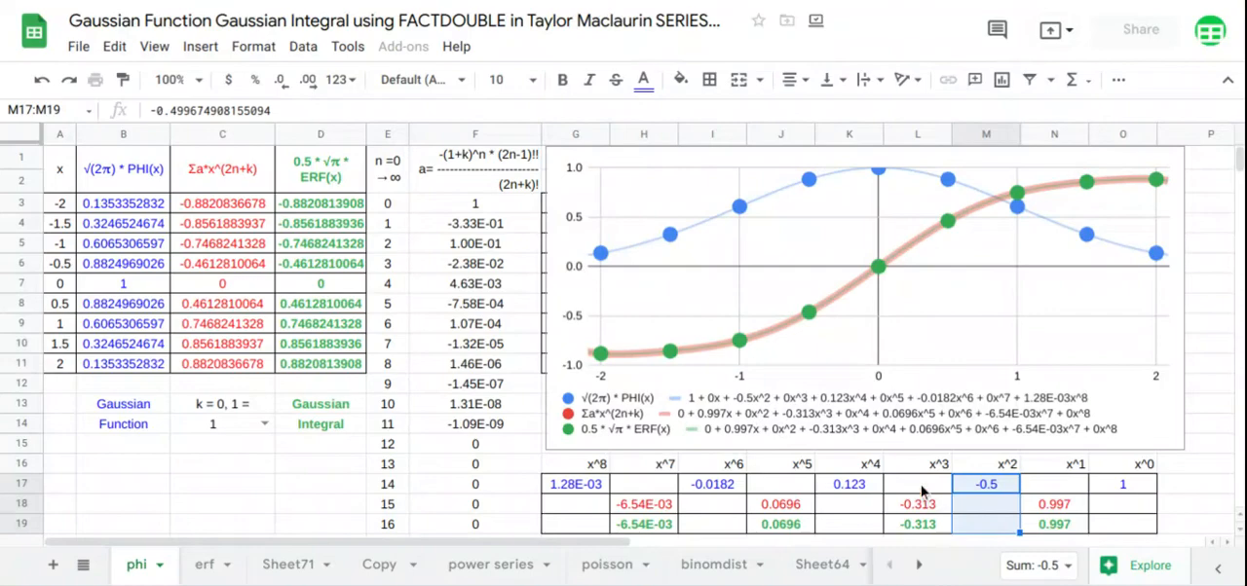
left_click_drag(926, 484, 927, 524)
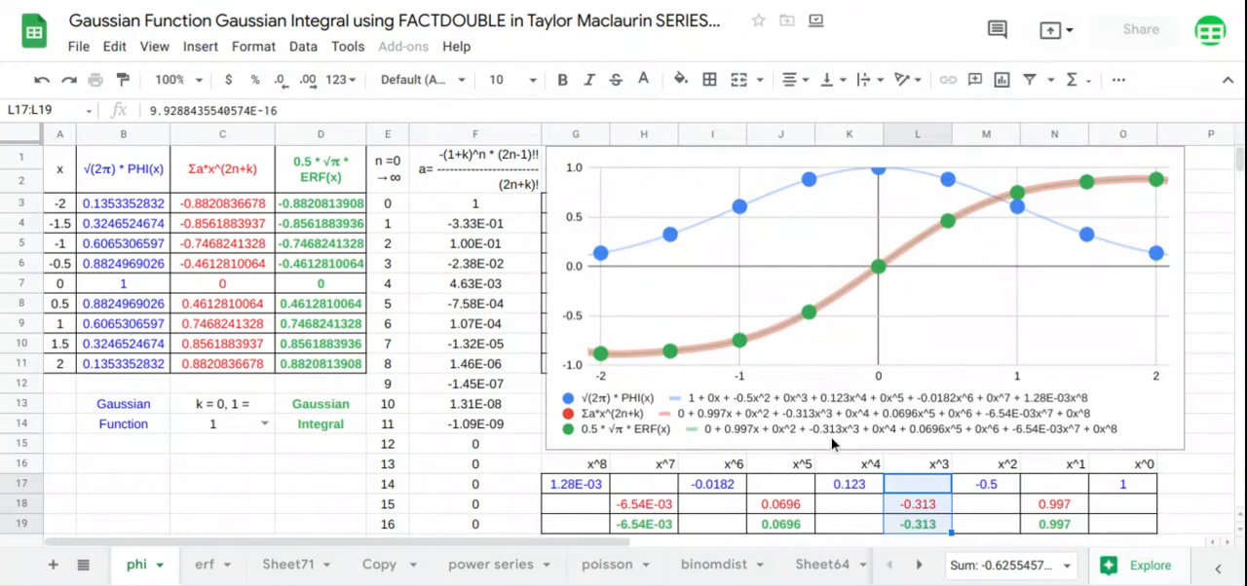
left_click_drag(865, 473, 864, 529)
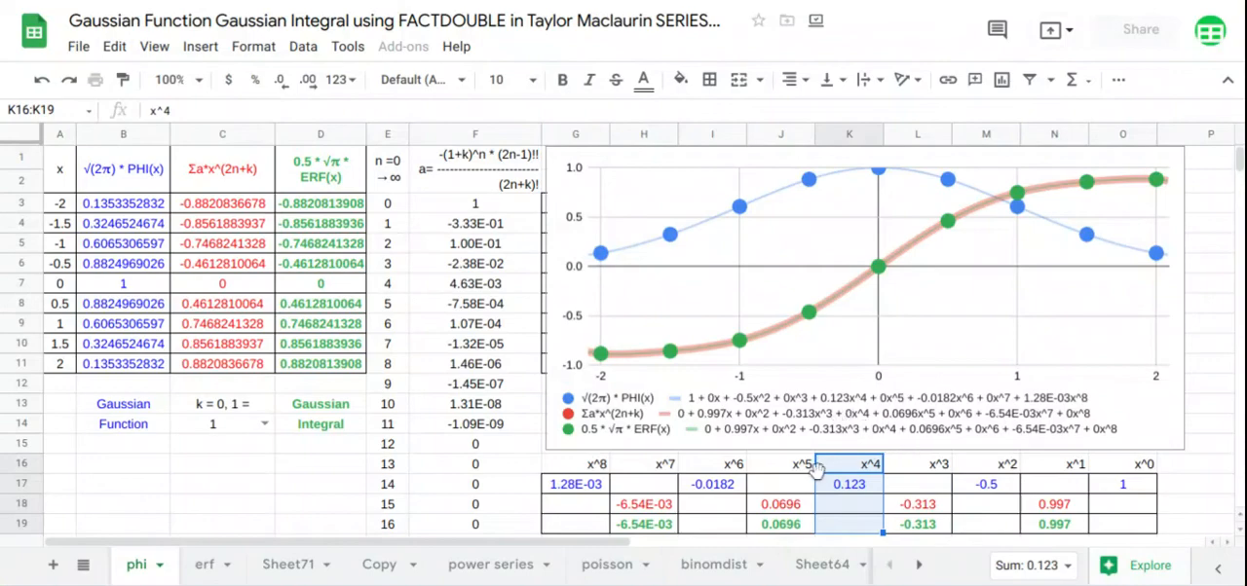
left_click_drag(810, 470, 804, 527)
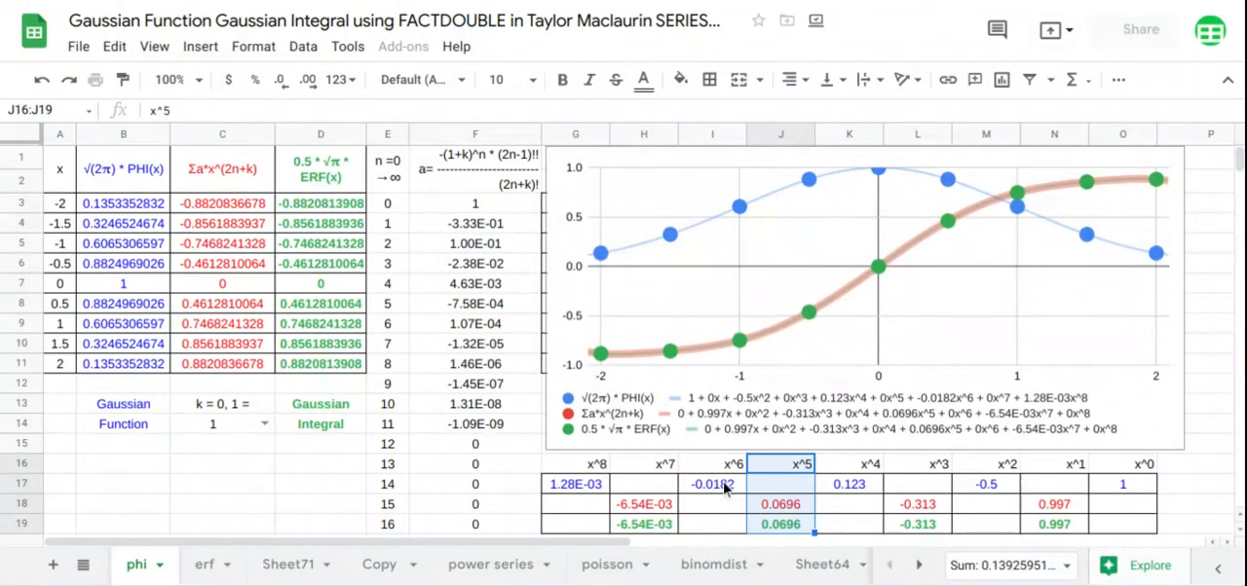
left_click_drag(722, 469, 718, 531)
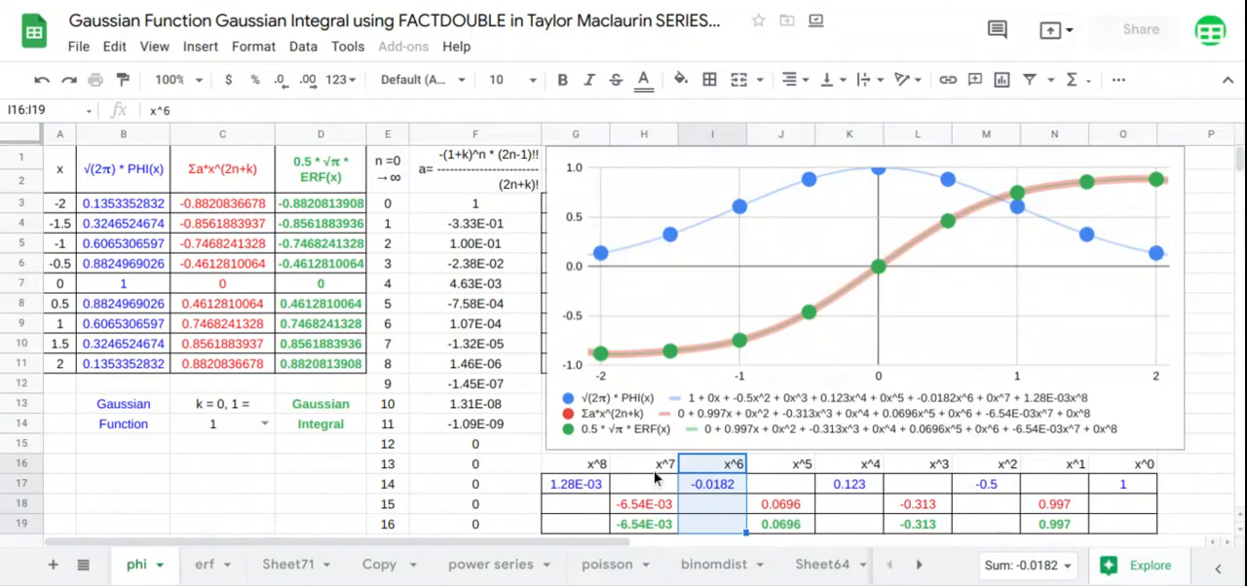
left_click_drag(658, 470, 657, 526)
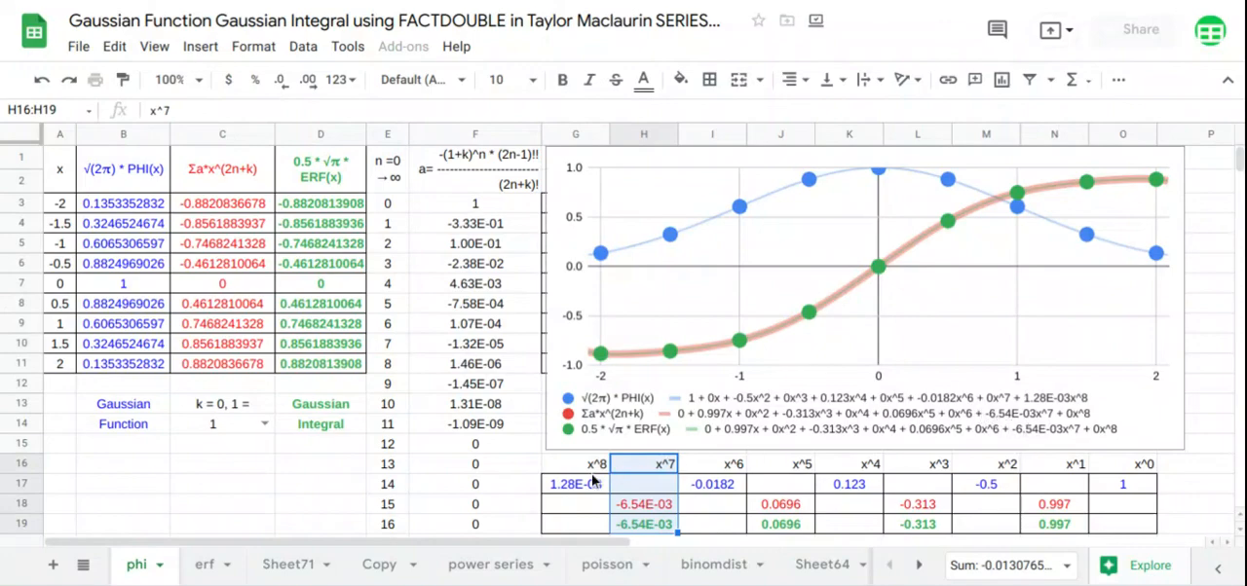
left_click_drag(593, 474, 594, 531)
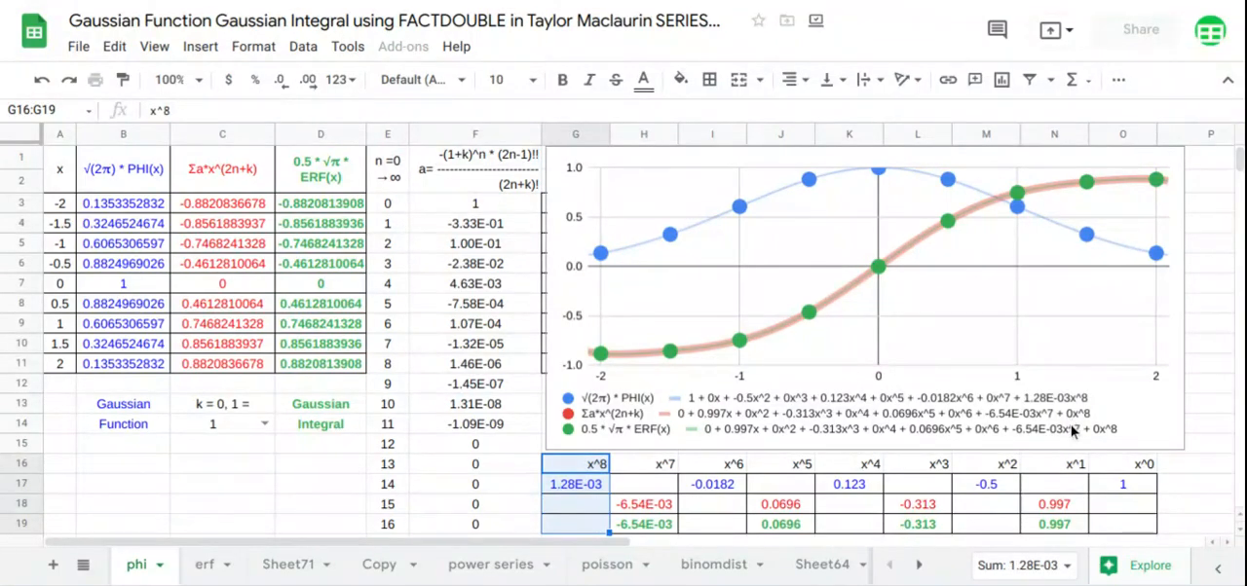
Keep k at 1 in C14 and review the Gaussian function column B1:B14 and the Gaussian integral column D1:D14
left_click(266, 429)
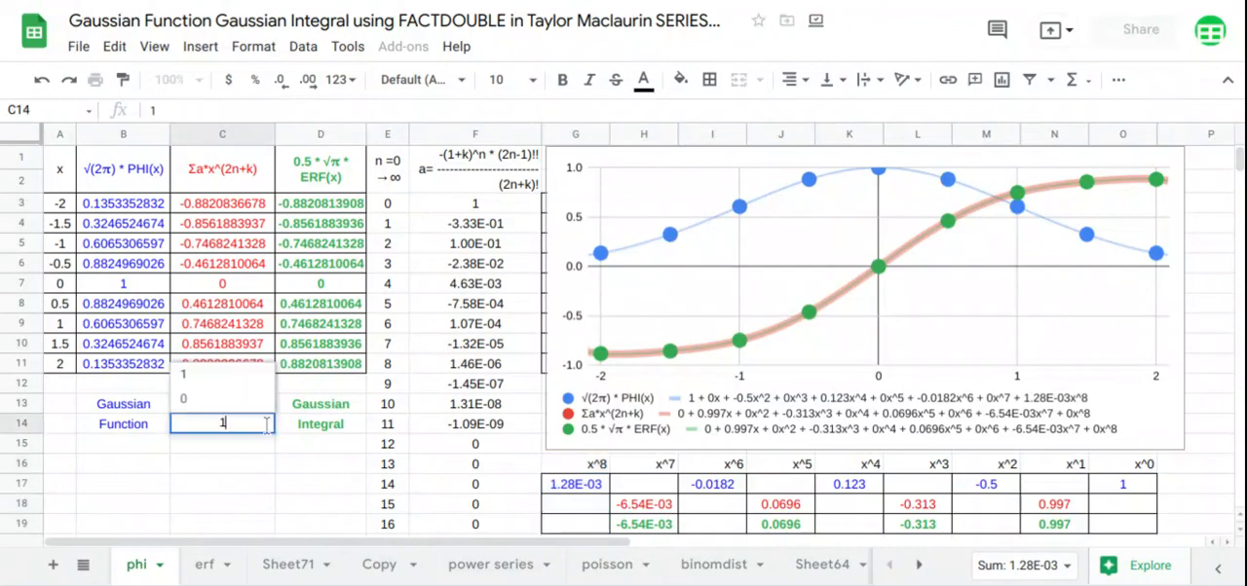
left_click(255, 382)
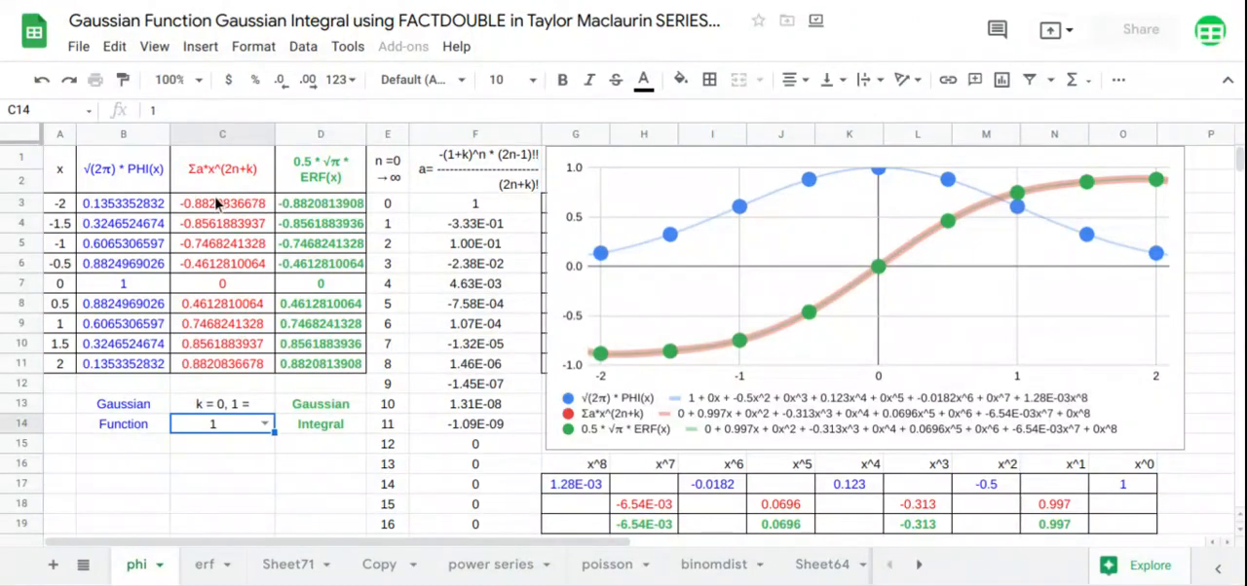
left_click(126, 185)
left_click_drag(127, 234, 126, 429)
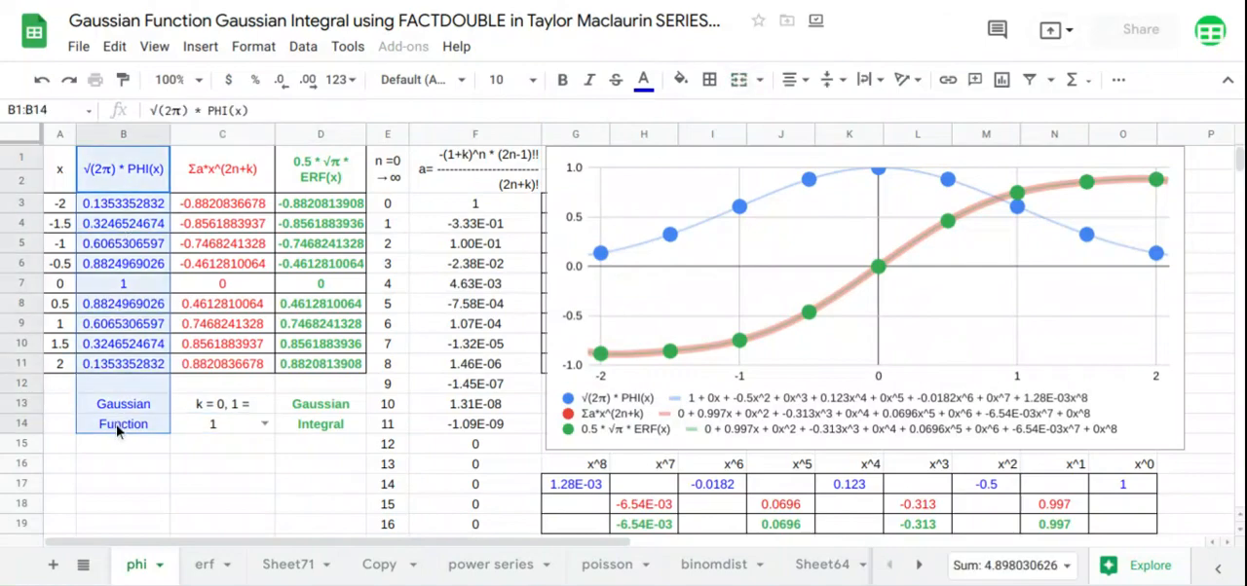
left_click_drag(309, 206, 328, 423)
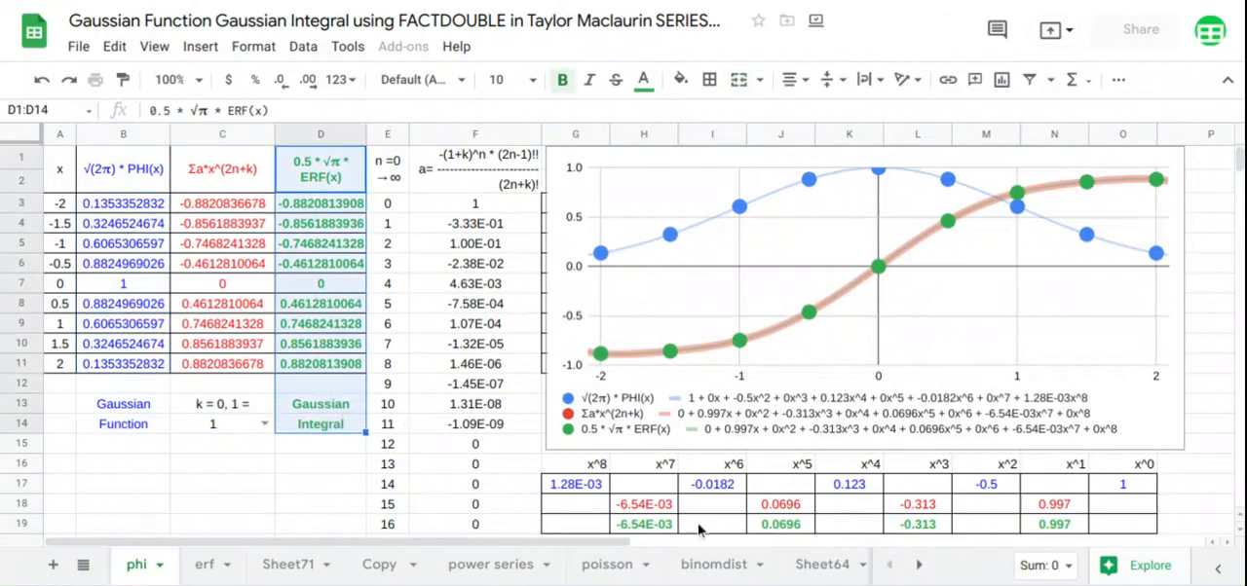